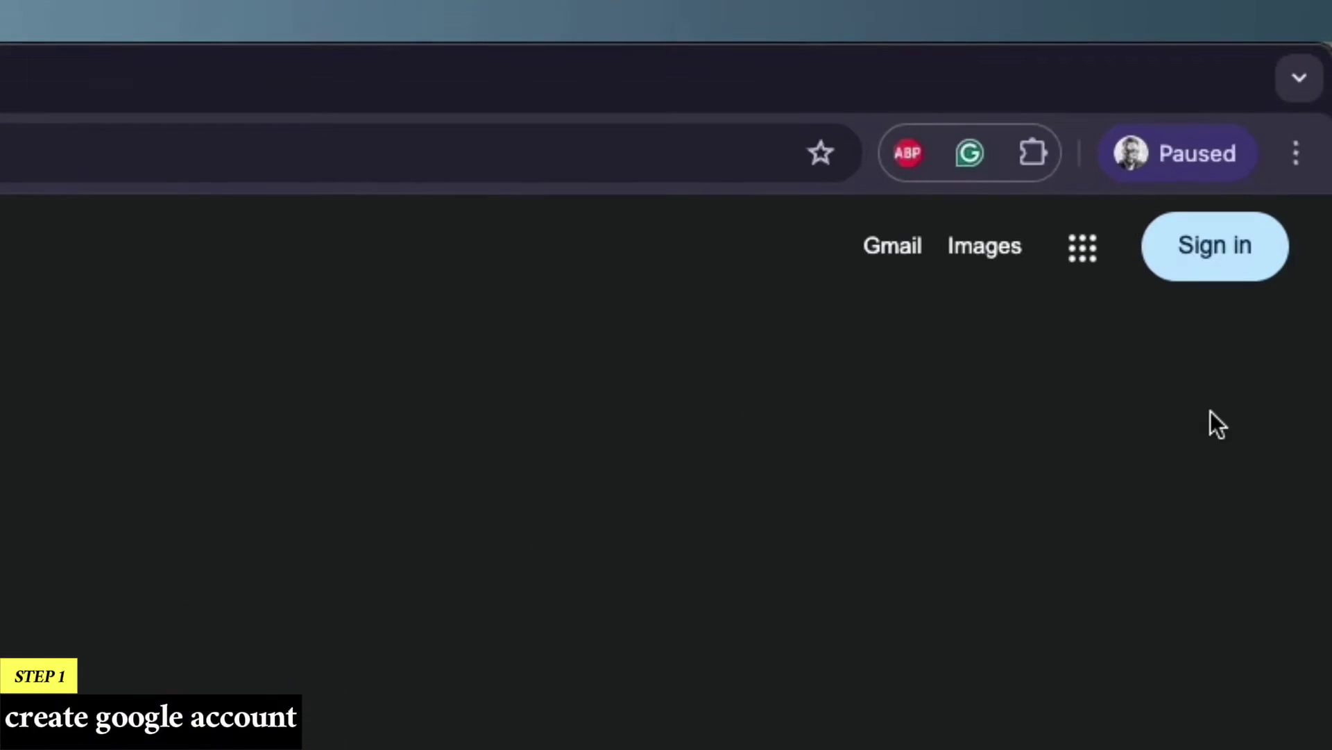
# Step: From the Google sign-in page, begin creating an account for work or business
pyautogui.click(1214, 254)
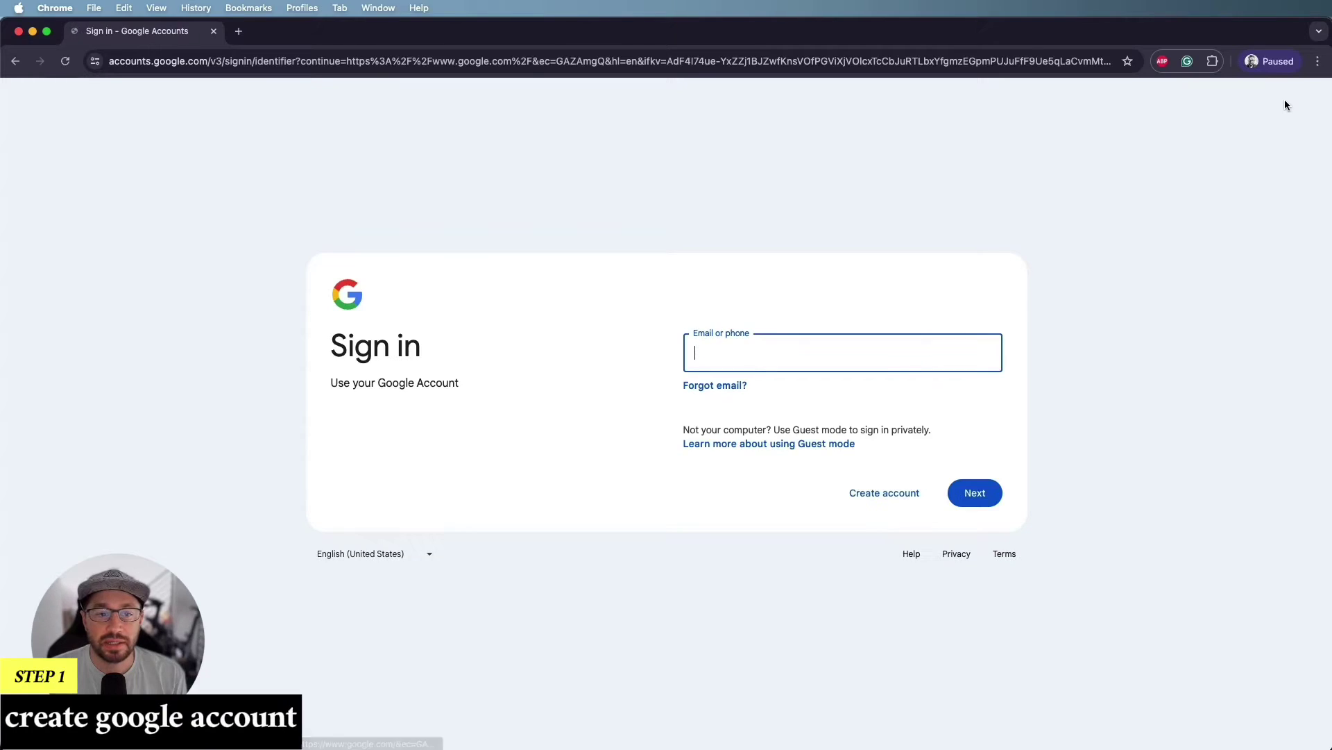
pyautogui.click(750, 358)
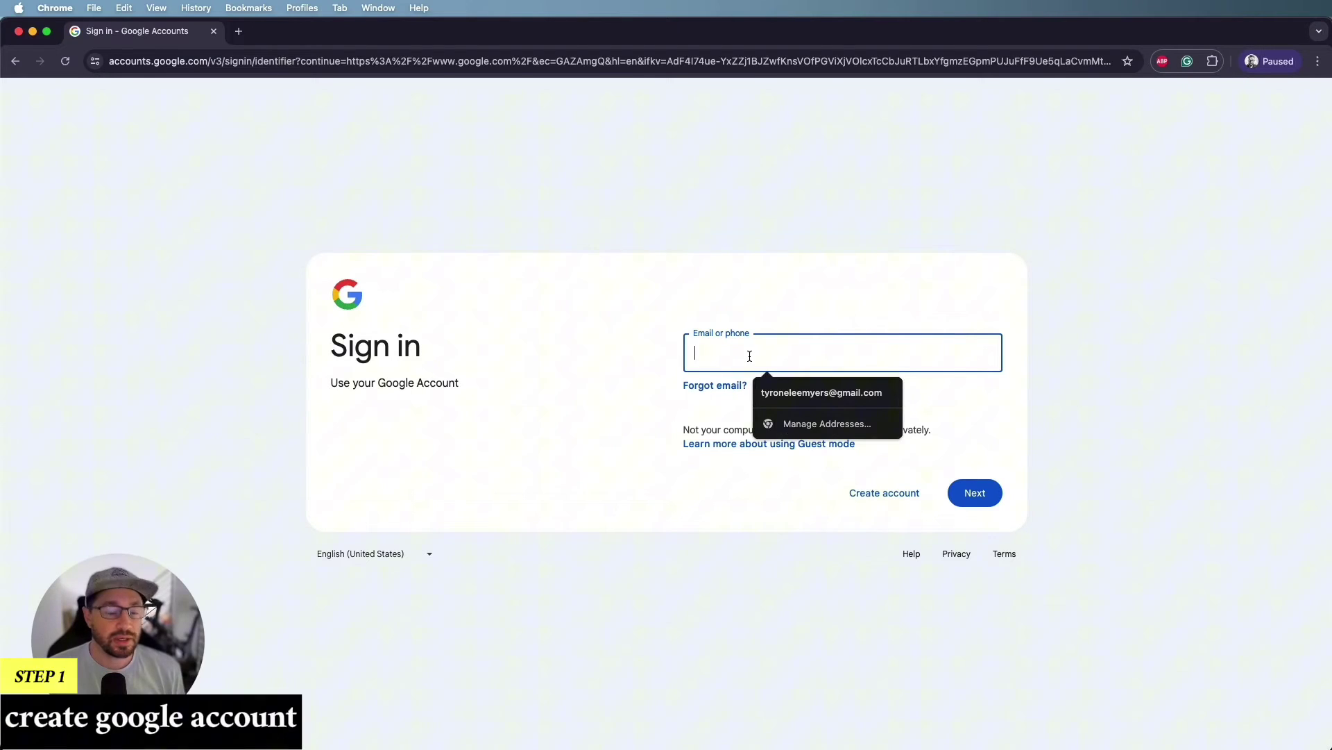
pyautogui.click(771, 288)
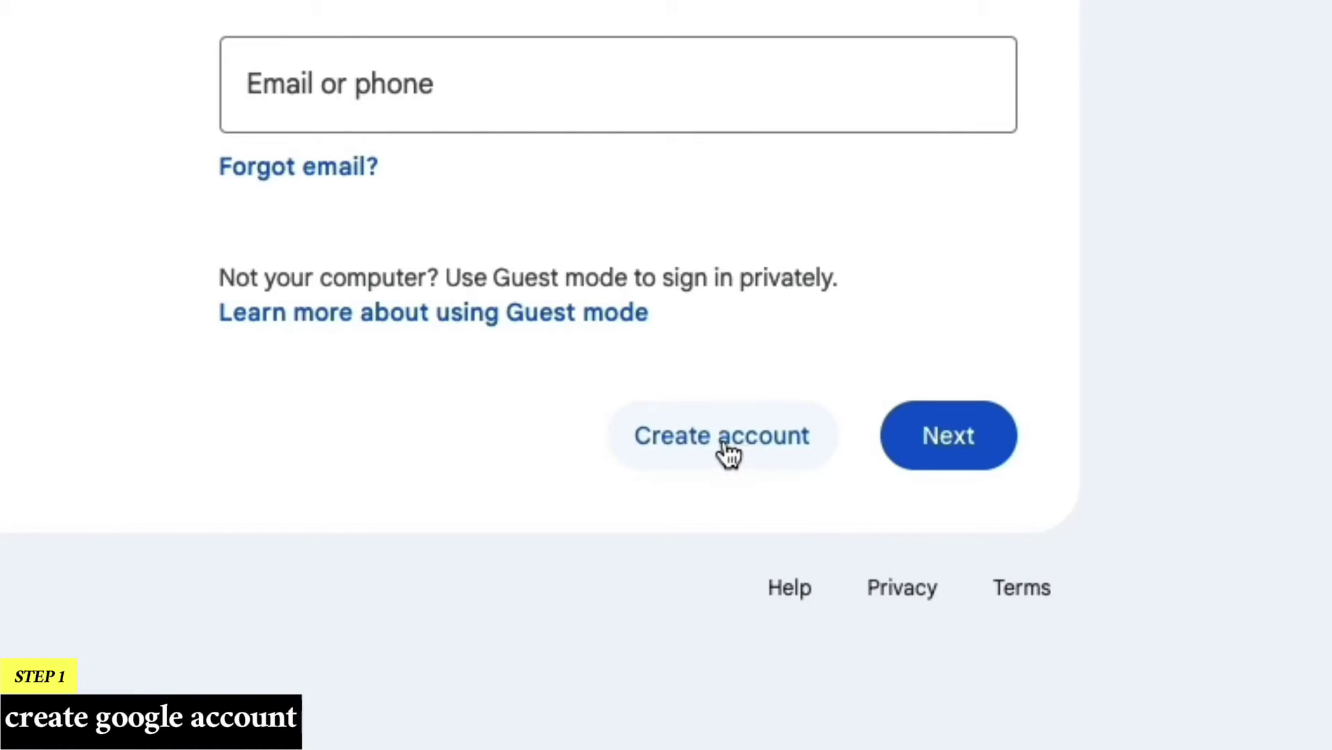
pyautogui.click(725, 452)
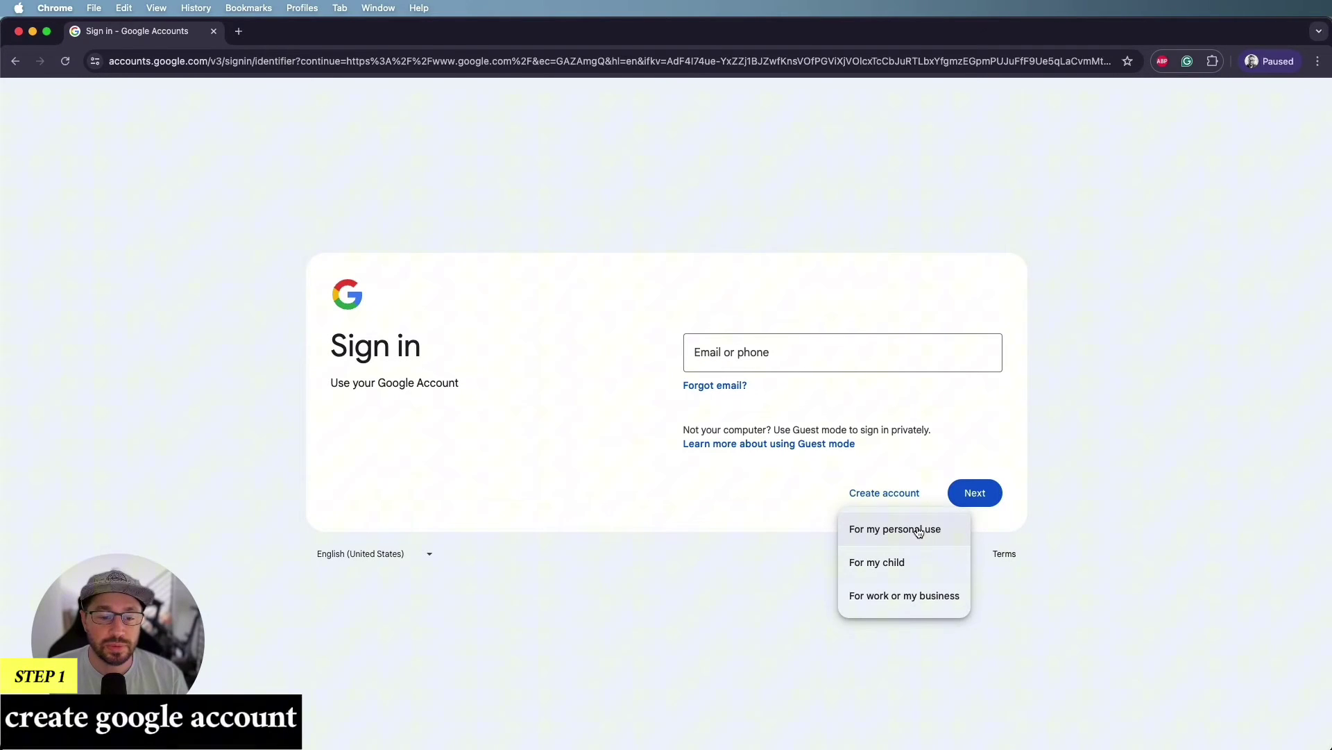
pyautogui.click(905, 598)
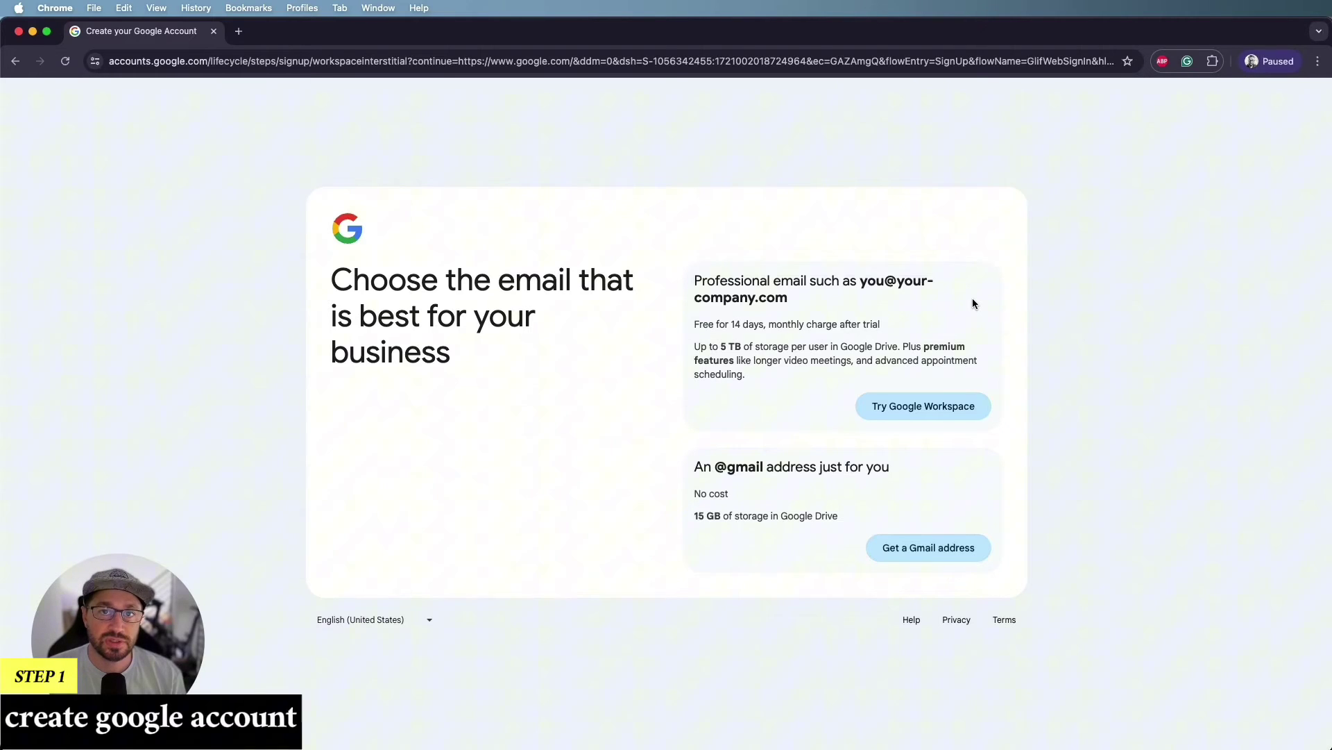
# Step: Choose a free Gmail address and autofill the first and last name from saved suggestions
pyautogui.click(914, 558)
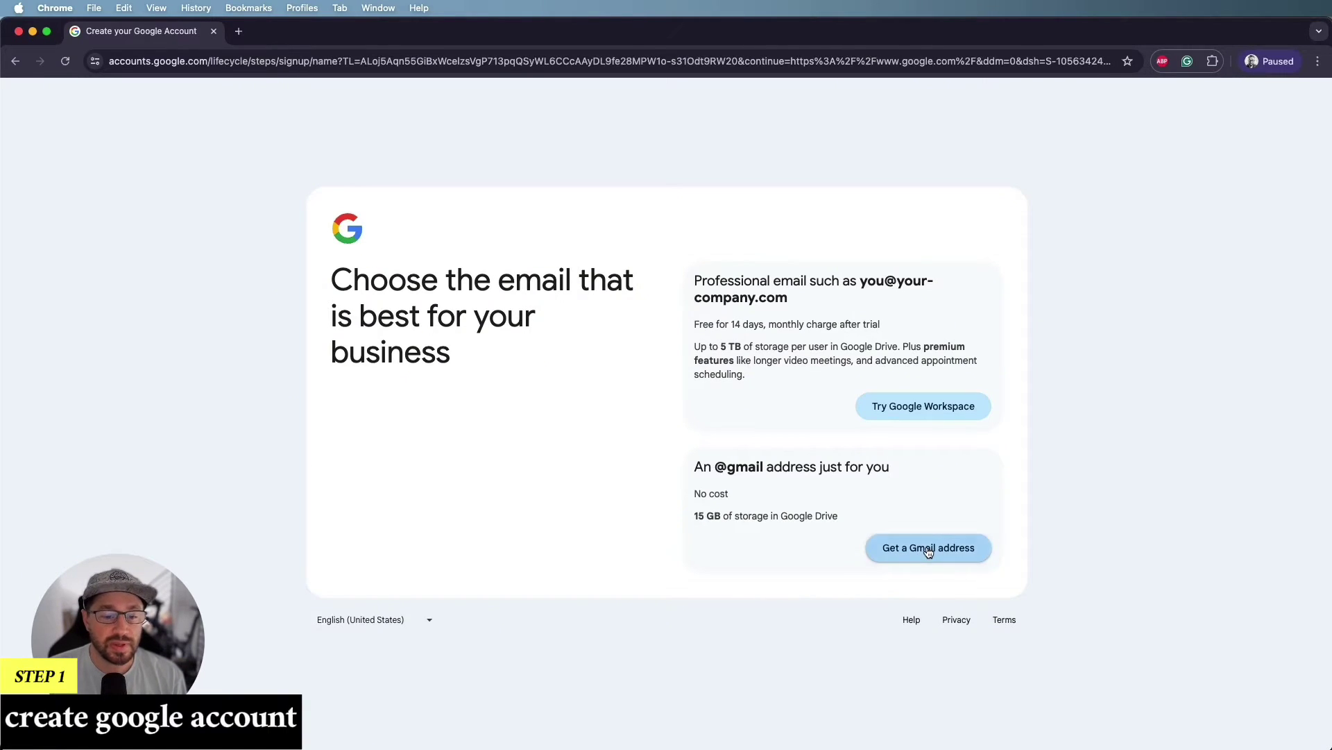
pyautogui.click(805, 355)
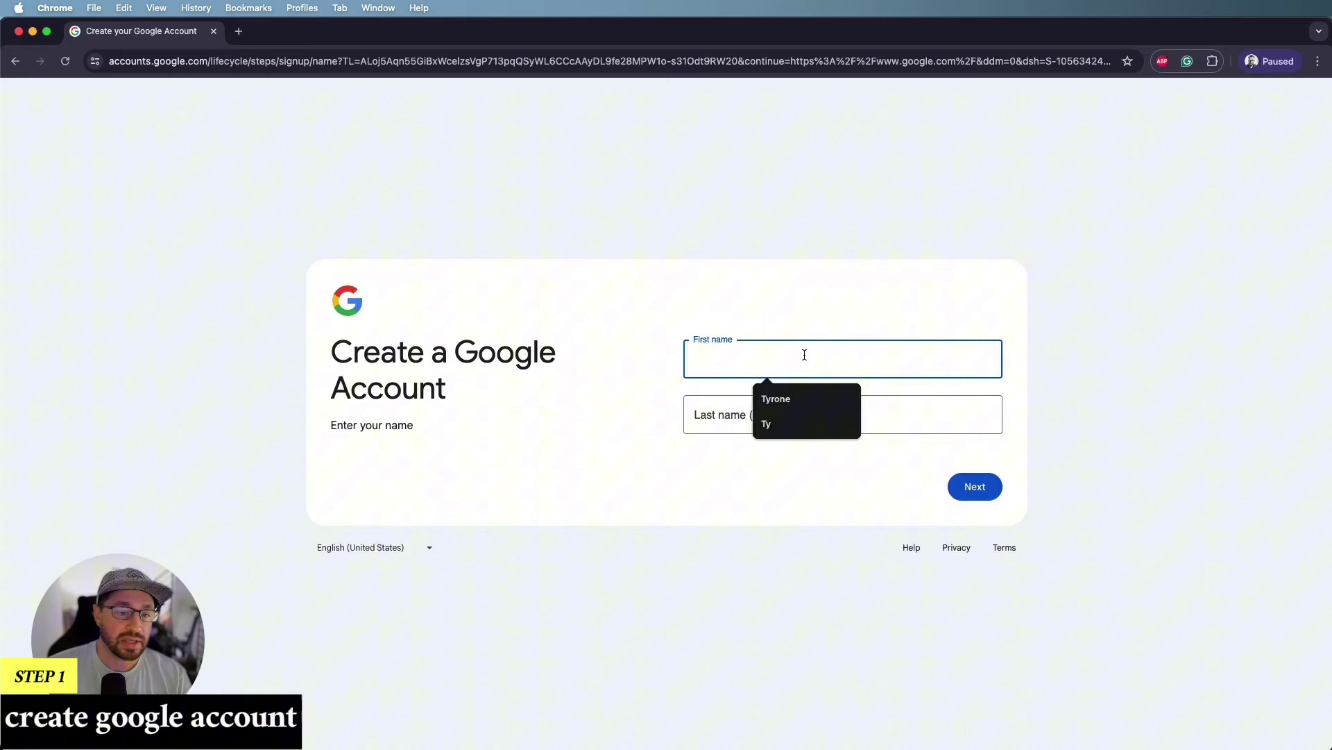
pyautogui.click(766, 423)
pyautogui.click(794, 416)
pyautogui.click(778, 453)
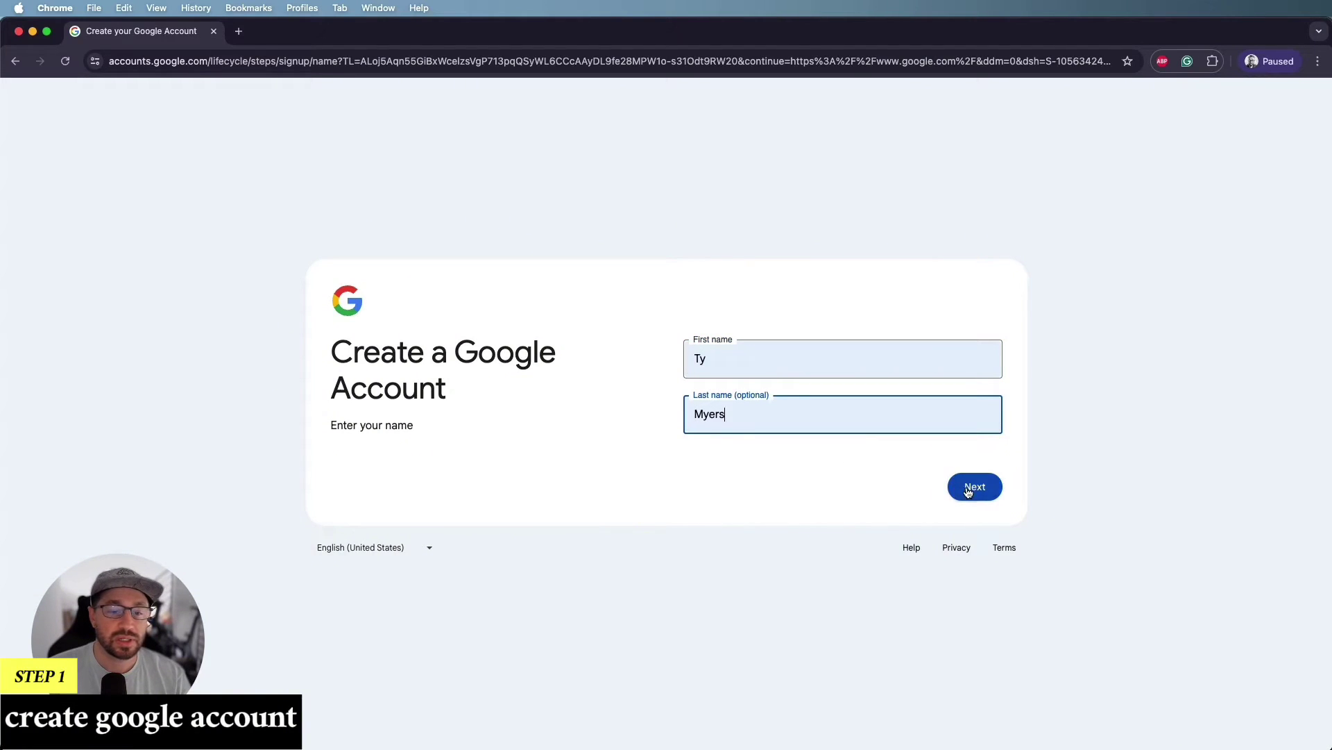
pyautogui.click(970, 492)
pyautogui.click(732, 350)
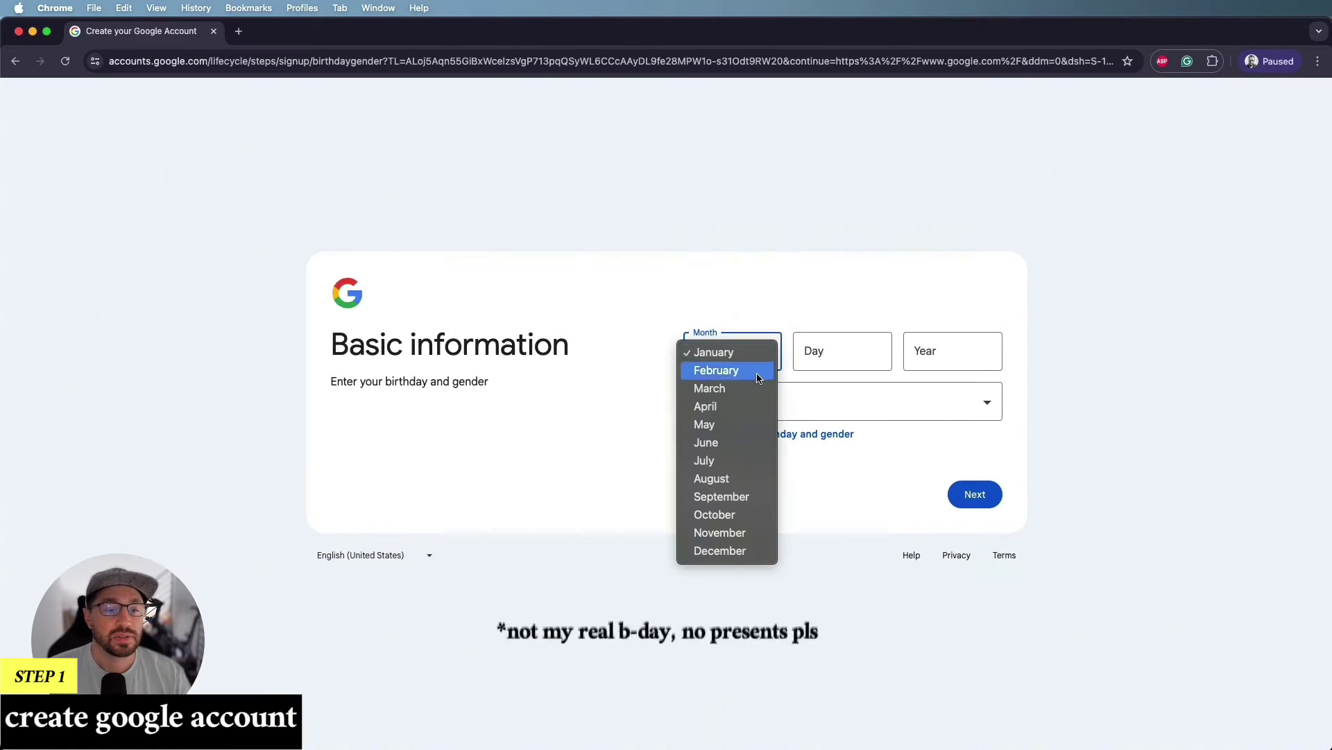
pyautogui.click(734, 406)
pyautogui.click(844, 351)
pyautogui.write('20')
pyautogui.press('Tab')
pyautogui.write('198')
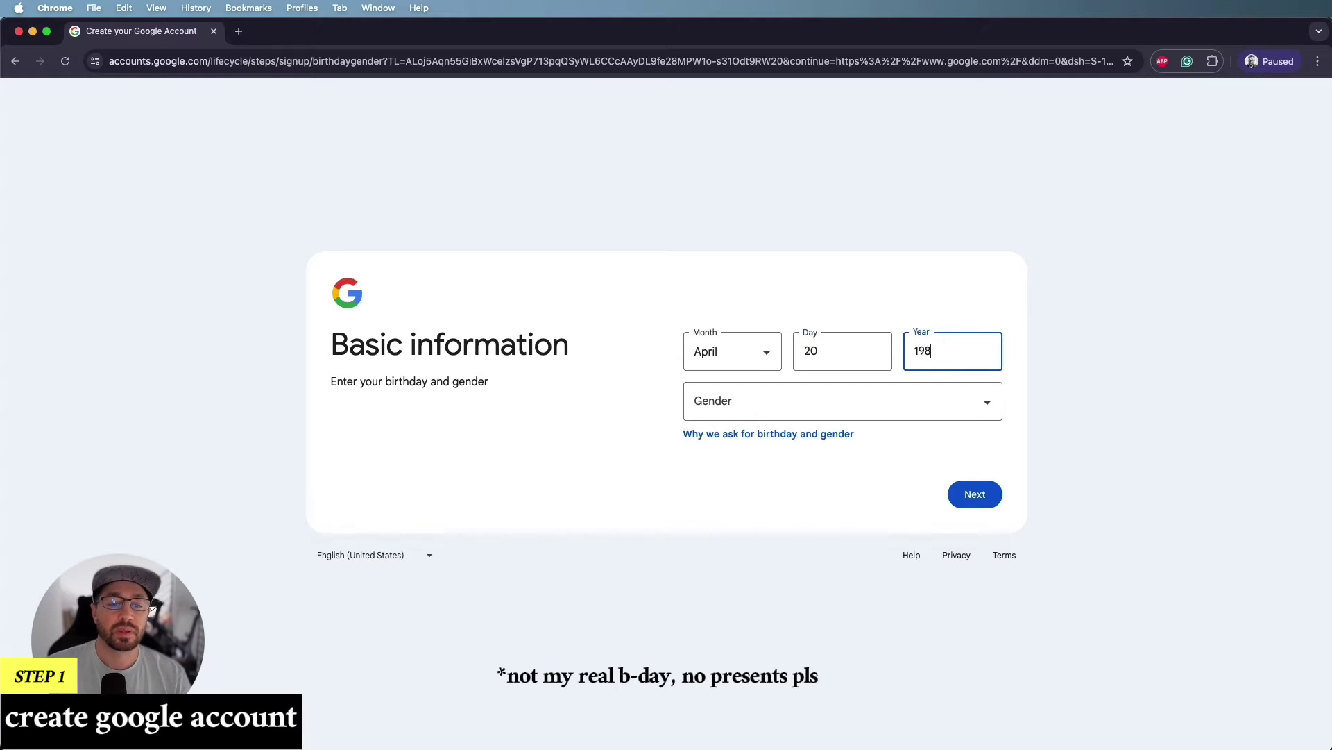
pyautogui.write('5')
pyautogui.click(826, 401)
pyautogui.click(826, 420)
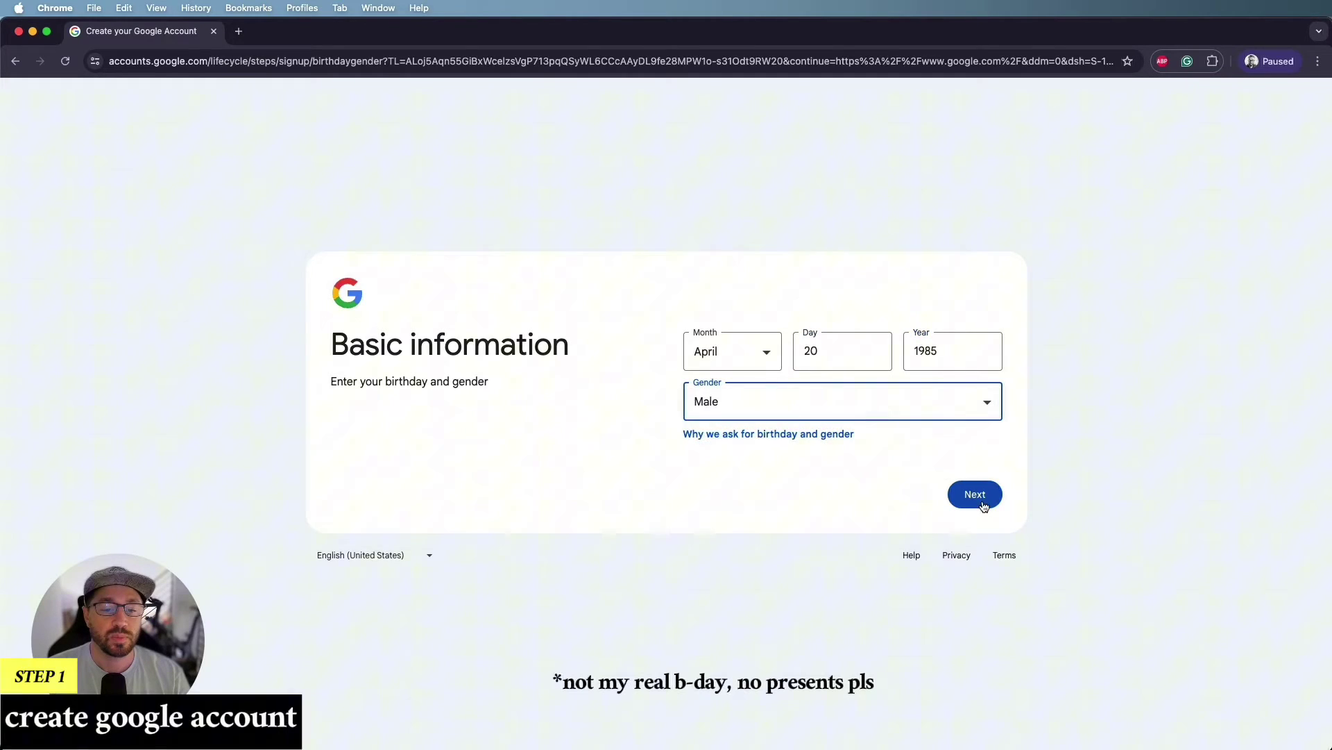
pyautogui.click(975, 494)
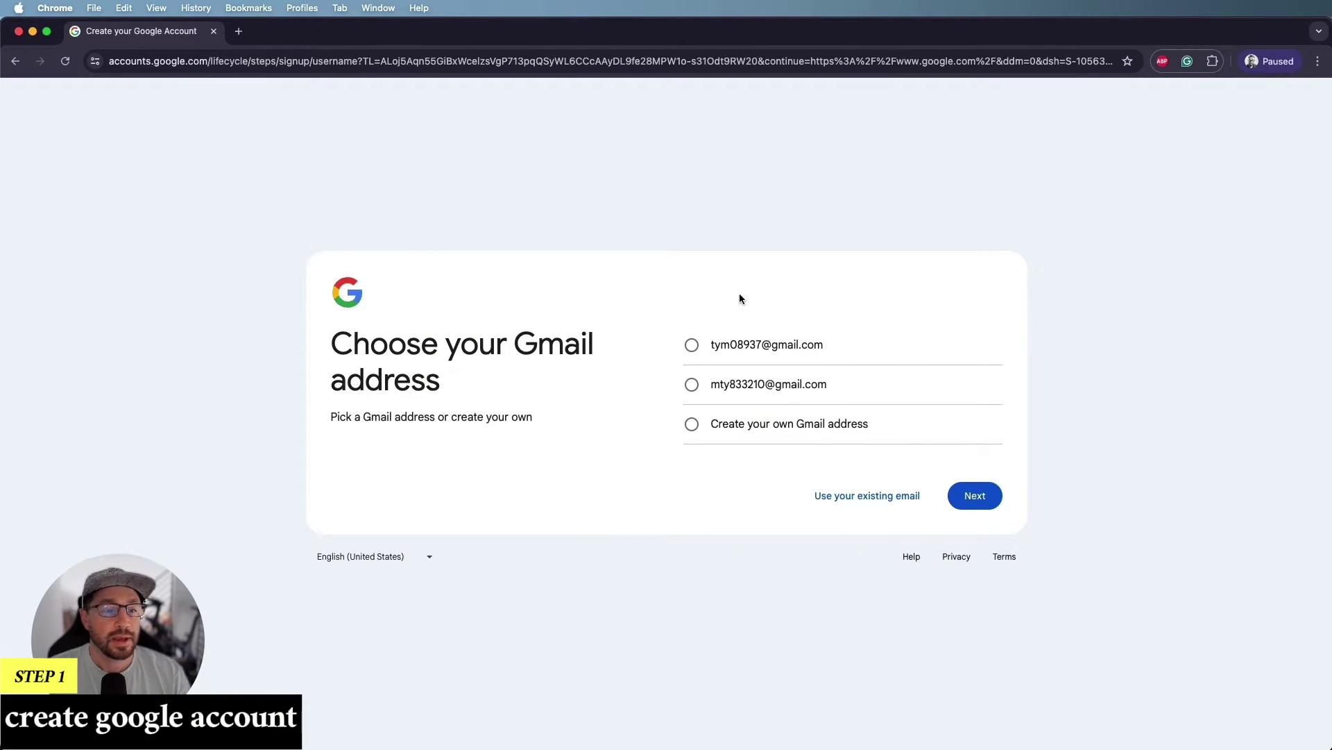
pyautogui.click(692, 424)
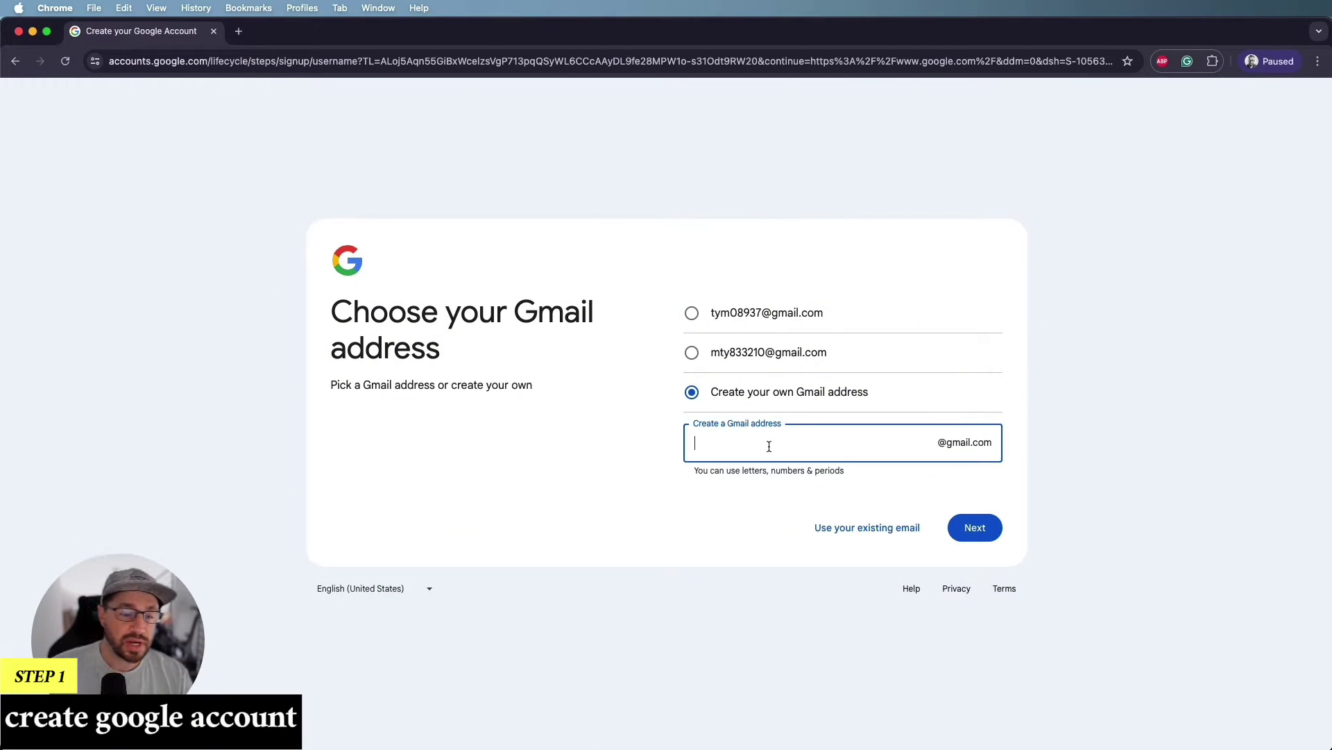
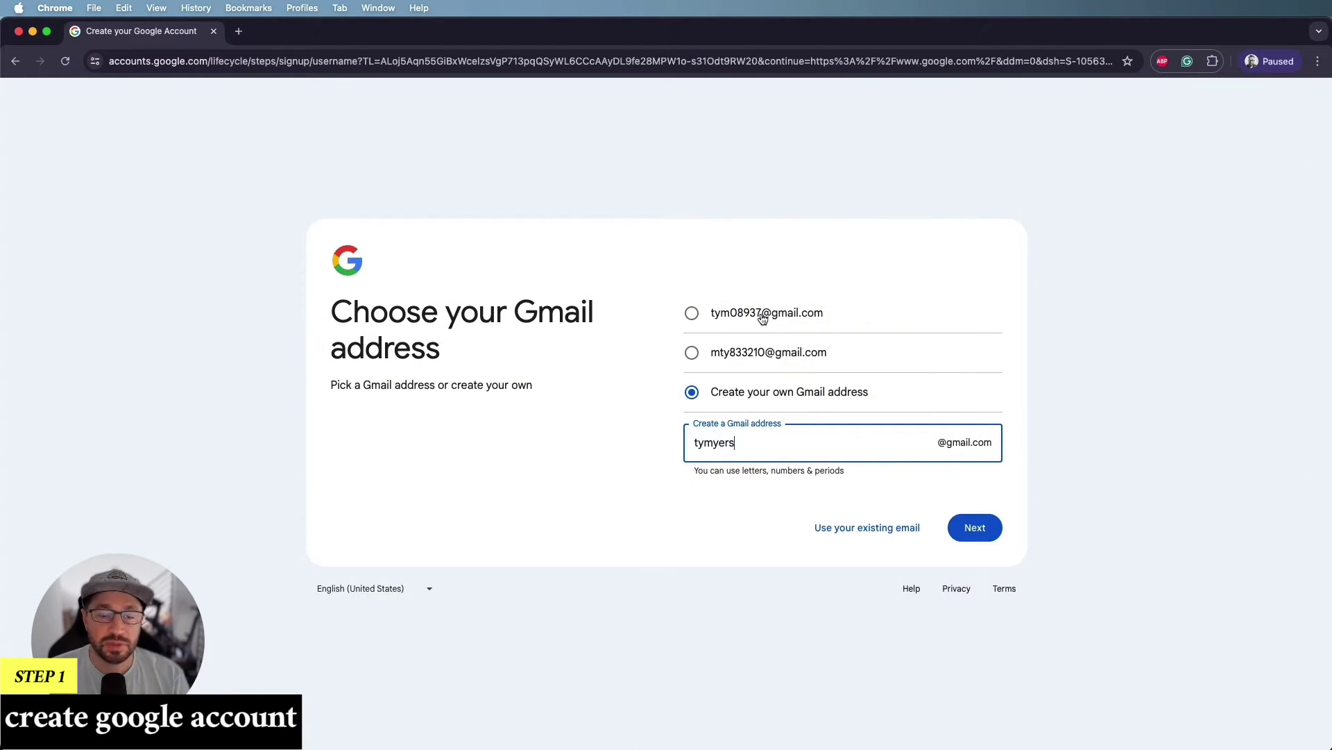
pyautogui.click(692, 314)
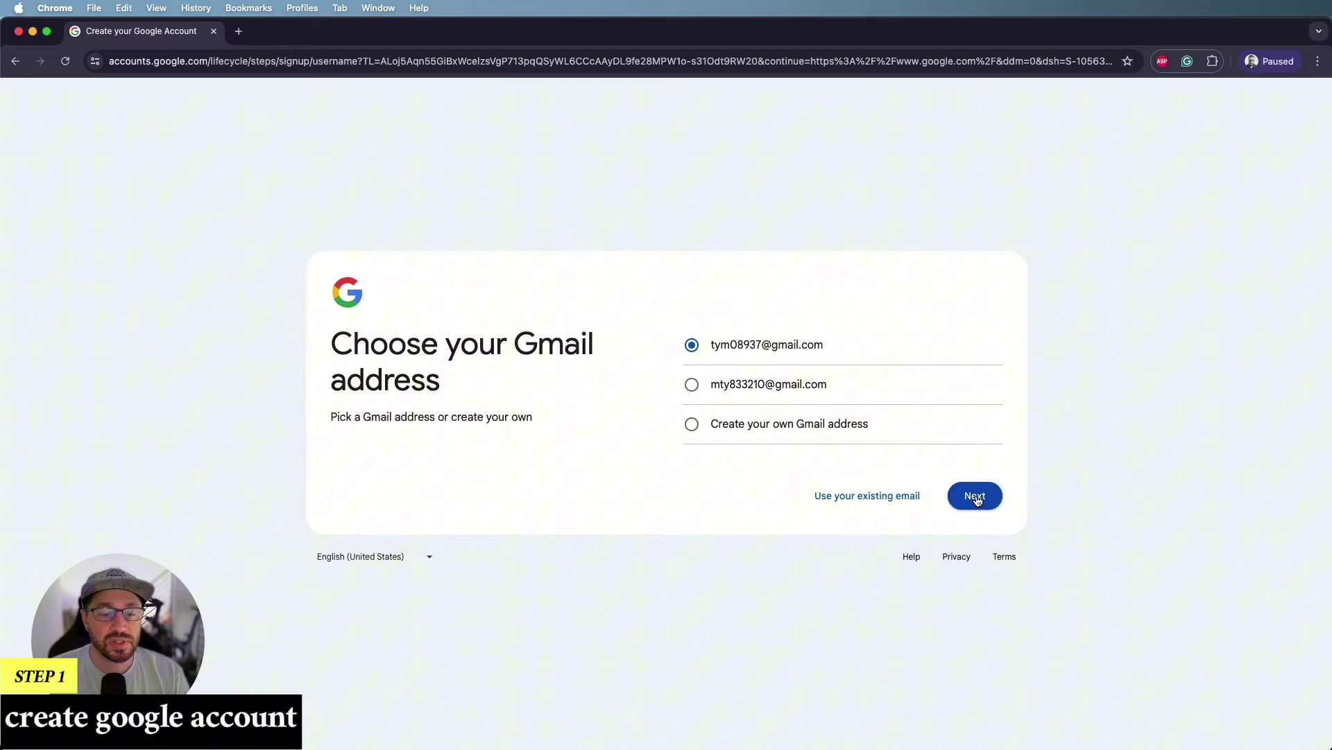
pyautogui.click(975, 496)
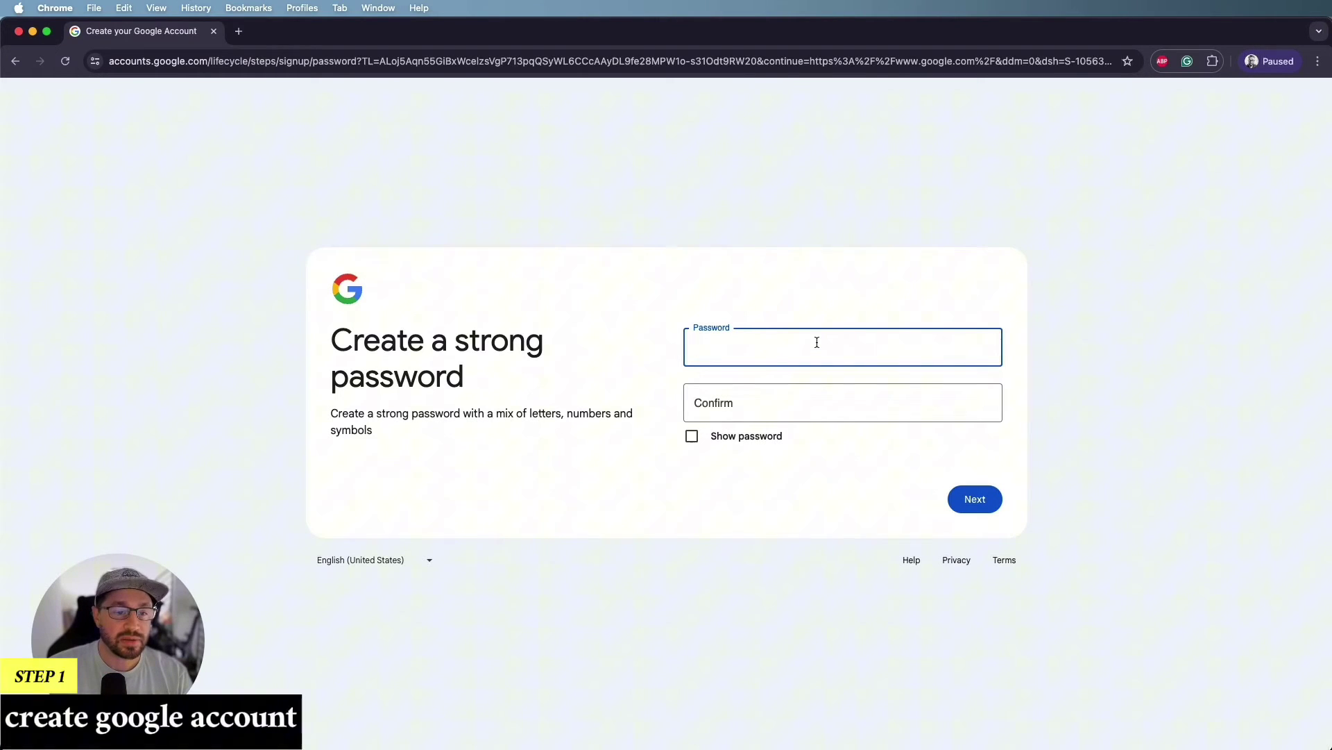
# Step: Create and confirm the account password
pyautogui.write('•••••••••••')
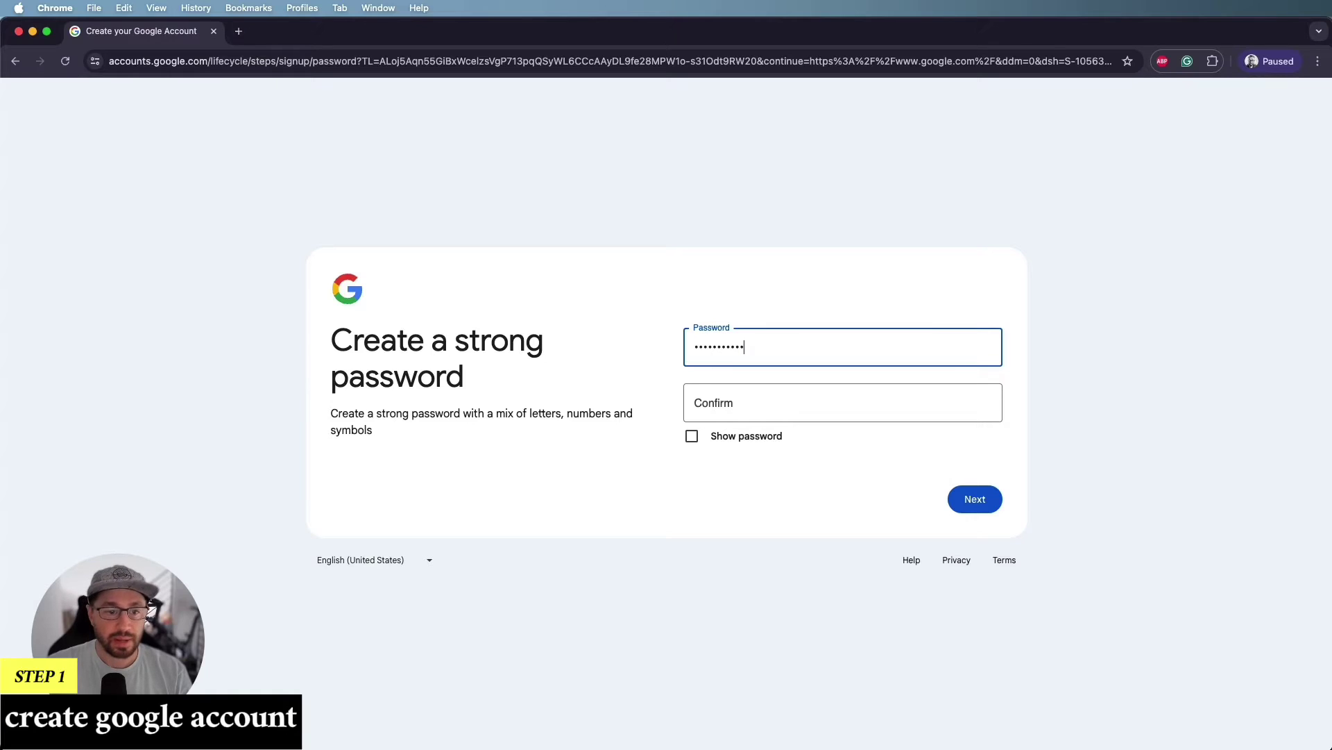
pyautogui.press('Tab')
pyautogui.write('•••••••••••')
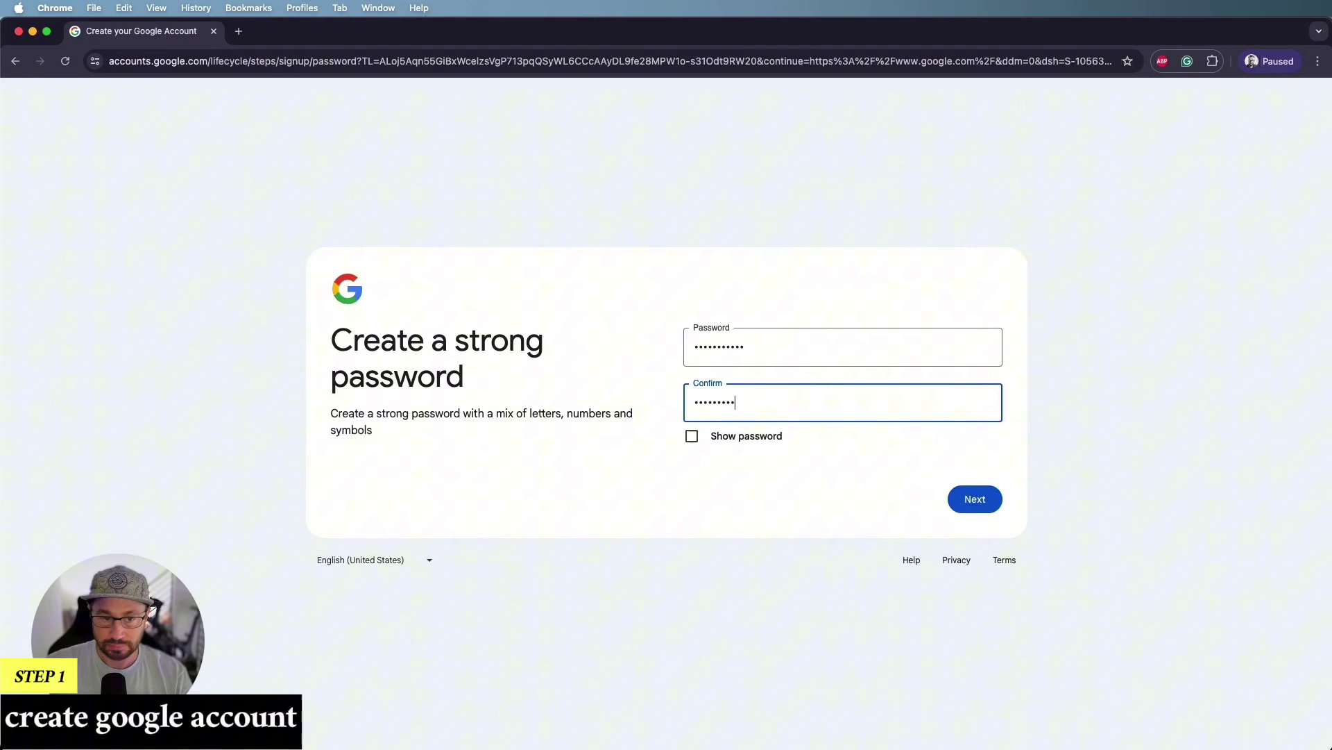
pyautogui.click(970, 499)
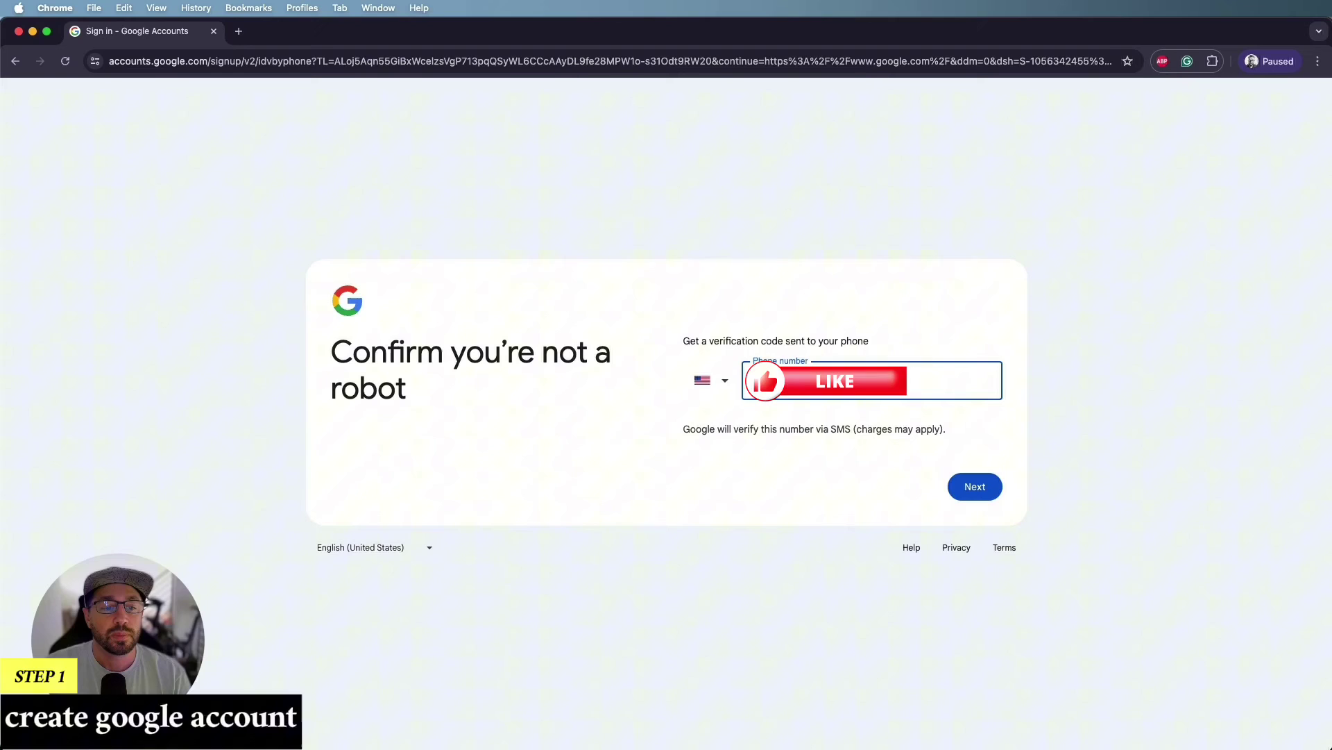
# Step: Verify the phone number with the texted verification code
pyautogui.click(972, 486)
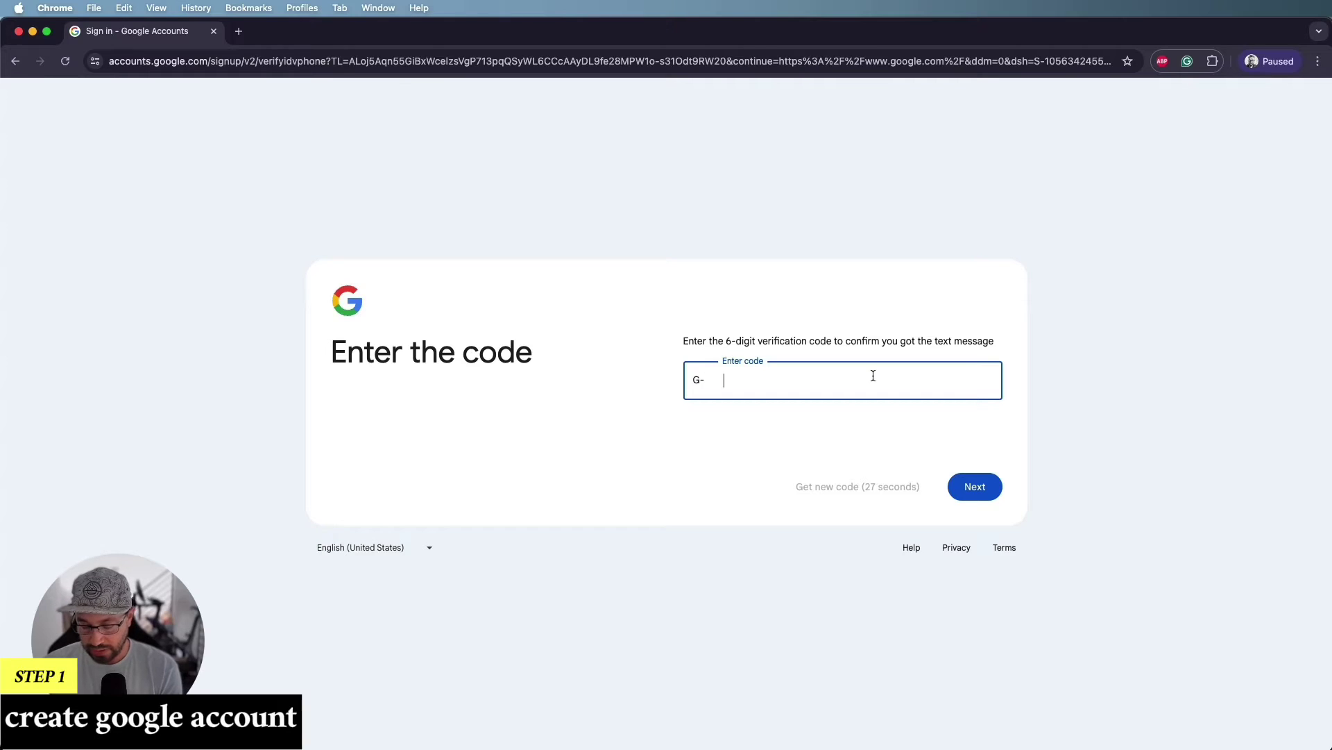
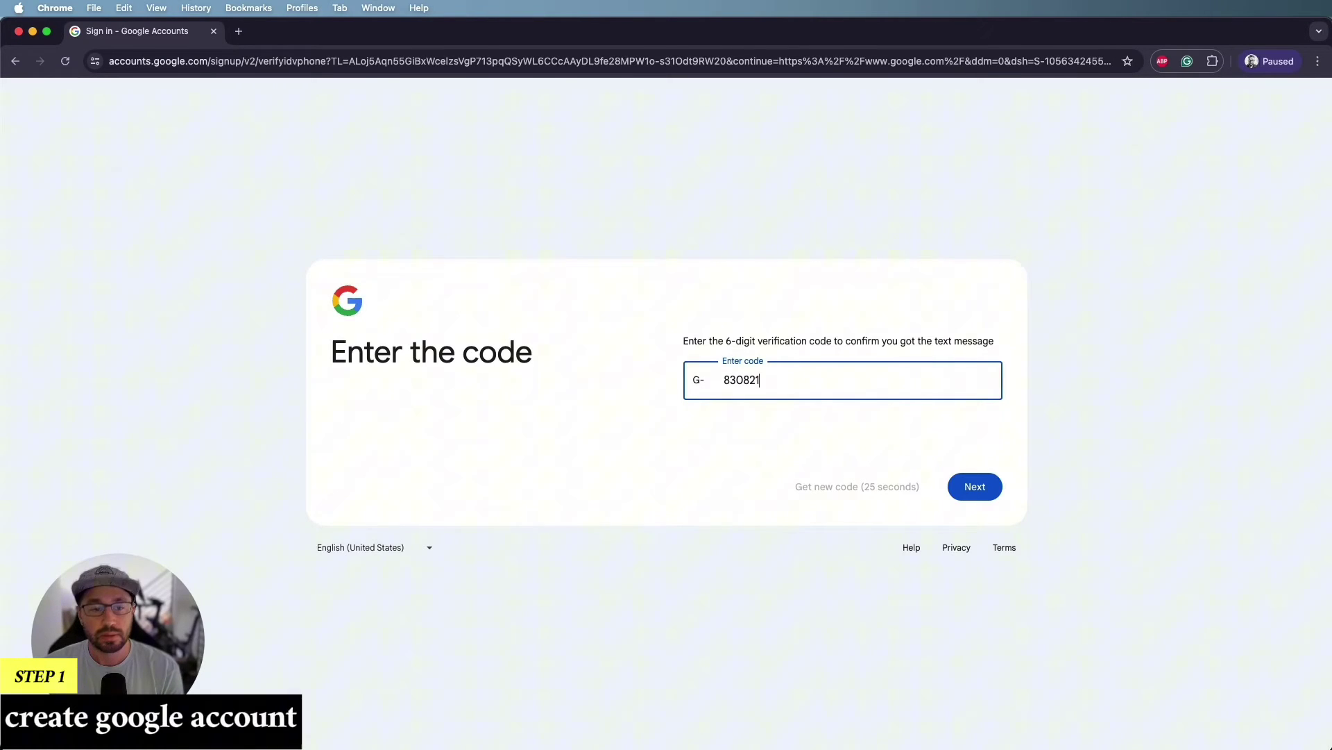
pyautogui.click(973, 484)
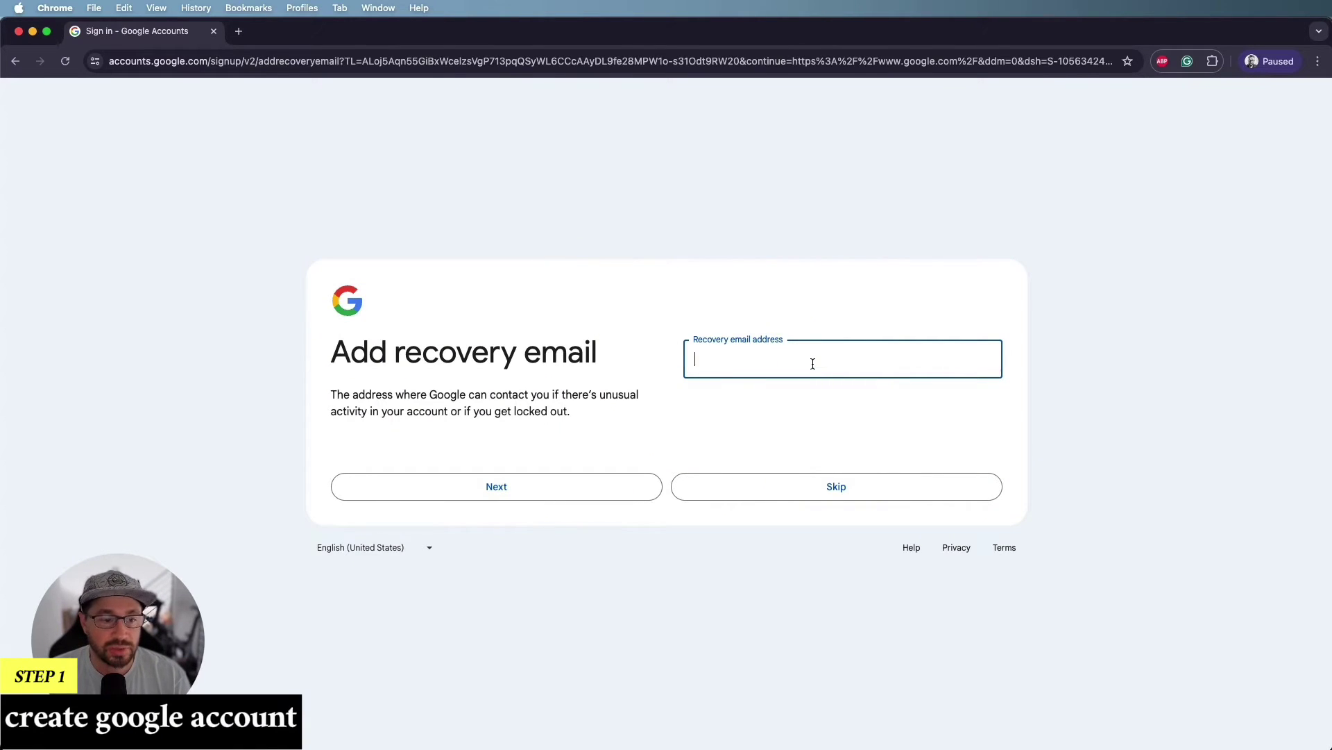
# Step: Skip the recovery email and accept the reviewed account info
pyautogui.click(838, 487)
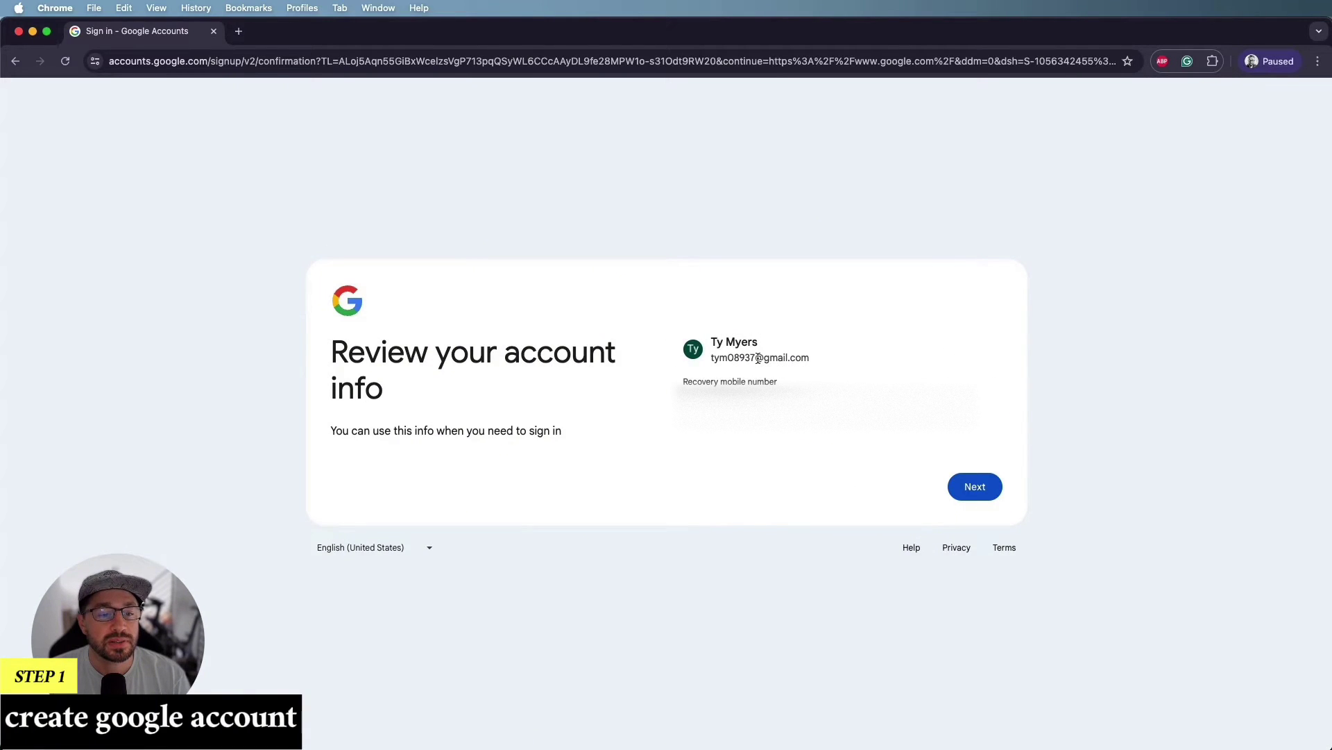
pyautogui.moveTo(821, 357); pyautogui.dragTo(707, 364)
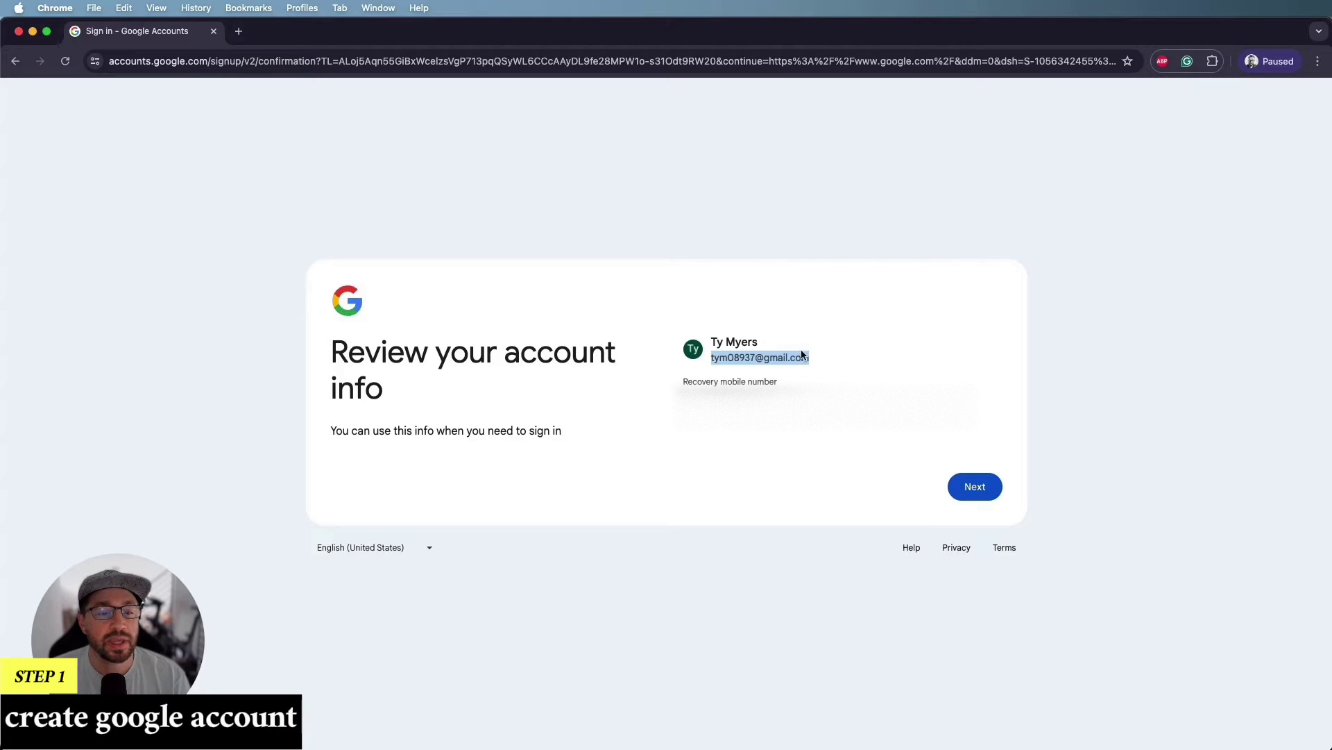
pyautogui.click(811, 334)
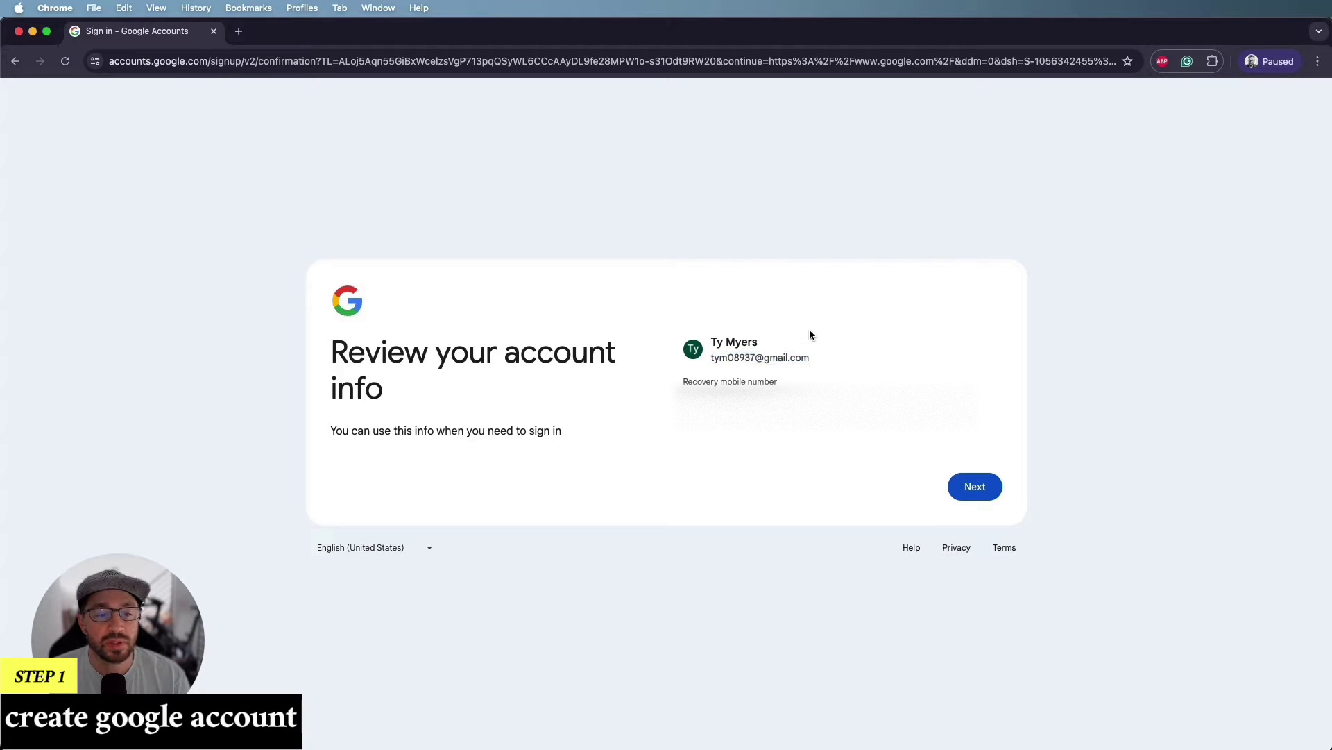
pyautogui.click(972, 486)
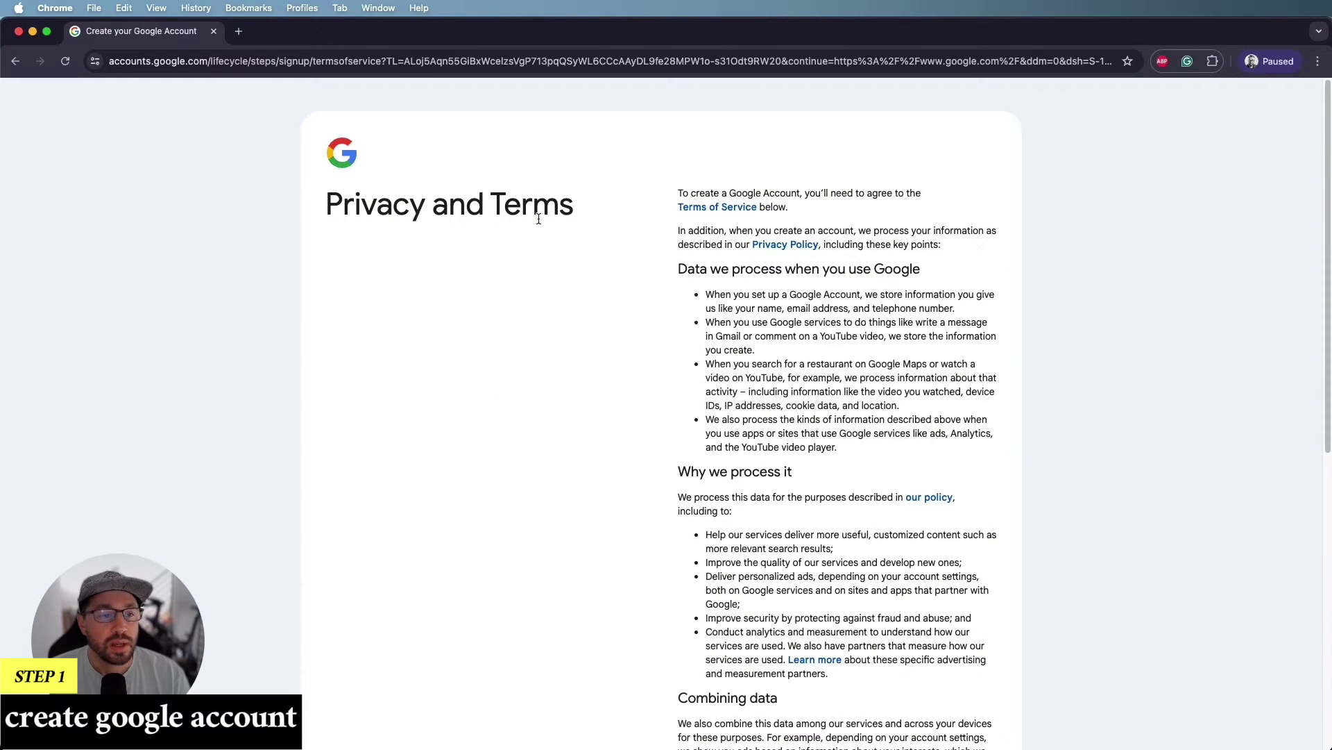
# Step: Agree to the privacy terms, confirm personalization settings, and decline the business profile setup
pyautogui.scroll(-6, 819, 321)
pyautogui.scroll(-2, 830, 347)
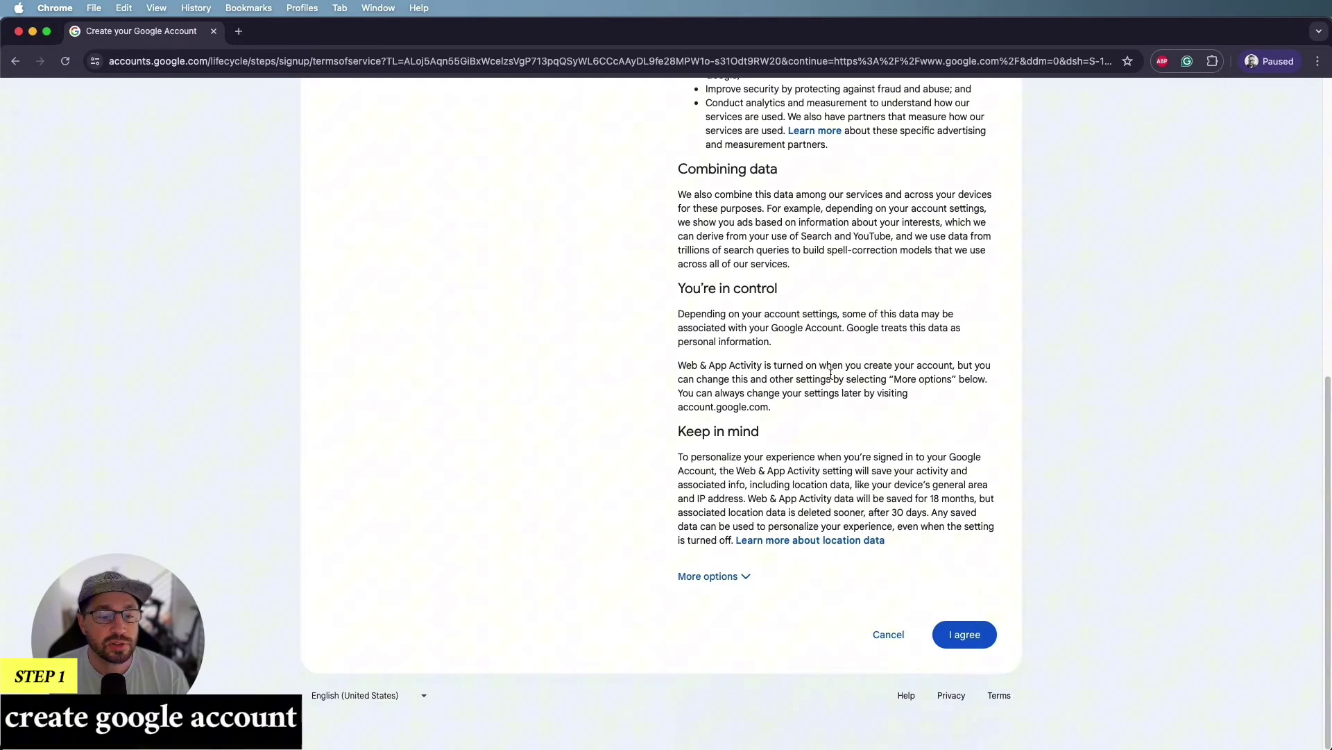
pyautogui.click(963, 634)
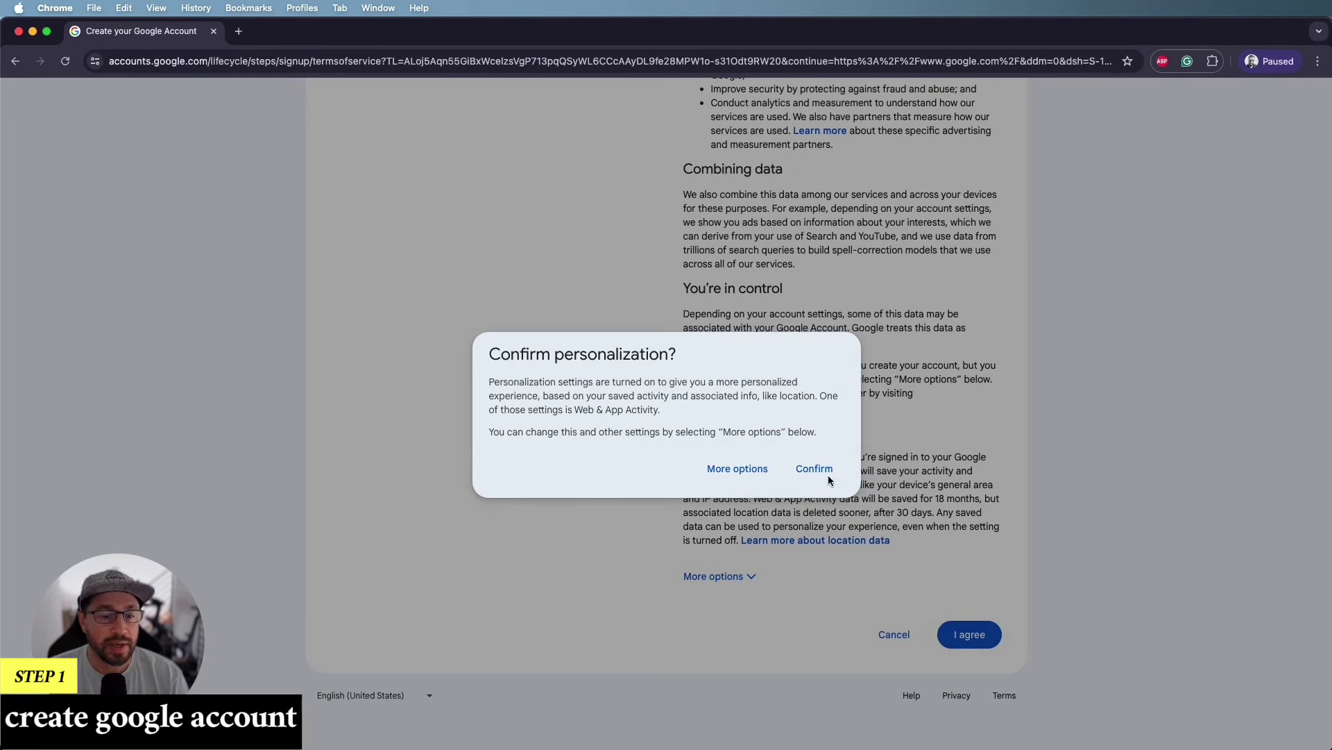
pyautogui.click(813, 470)
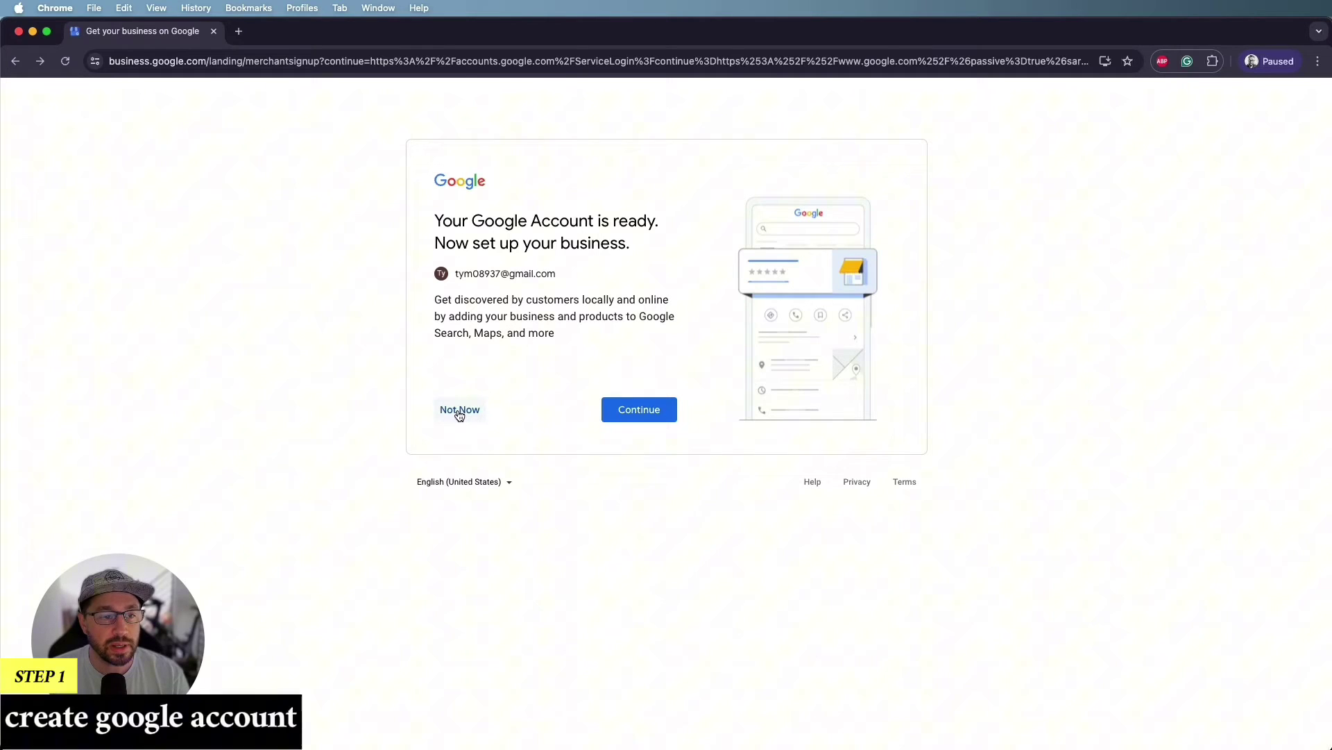
pyautogui.click(458, 413)
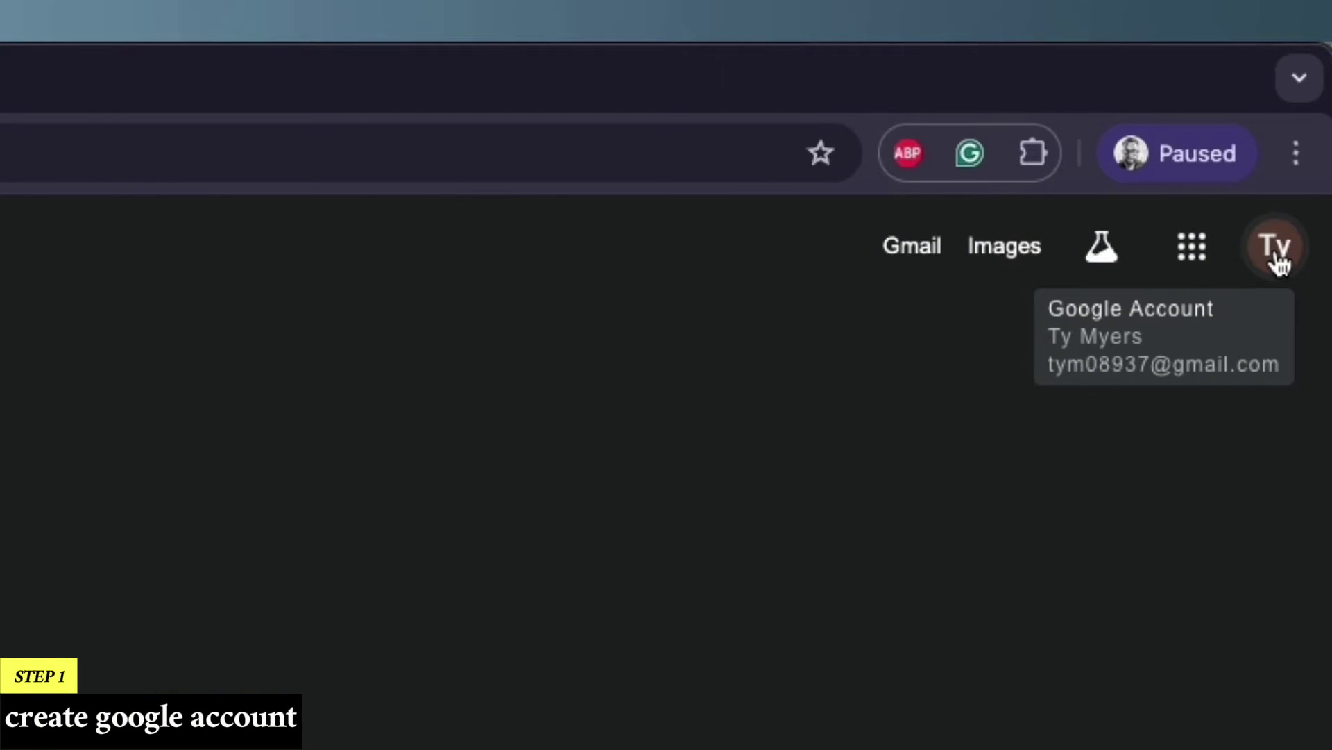
# Step: Go to YouTube through the Google apps grid and bring up the account menu
pyautogui.click(1194, 250)
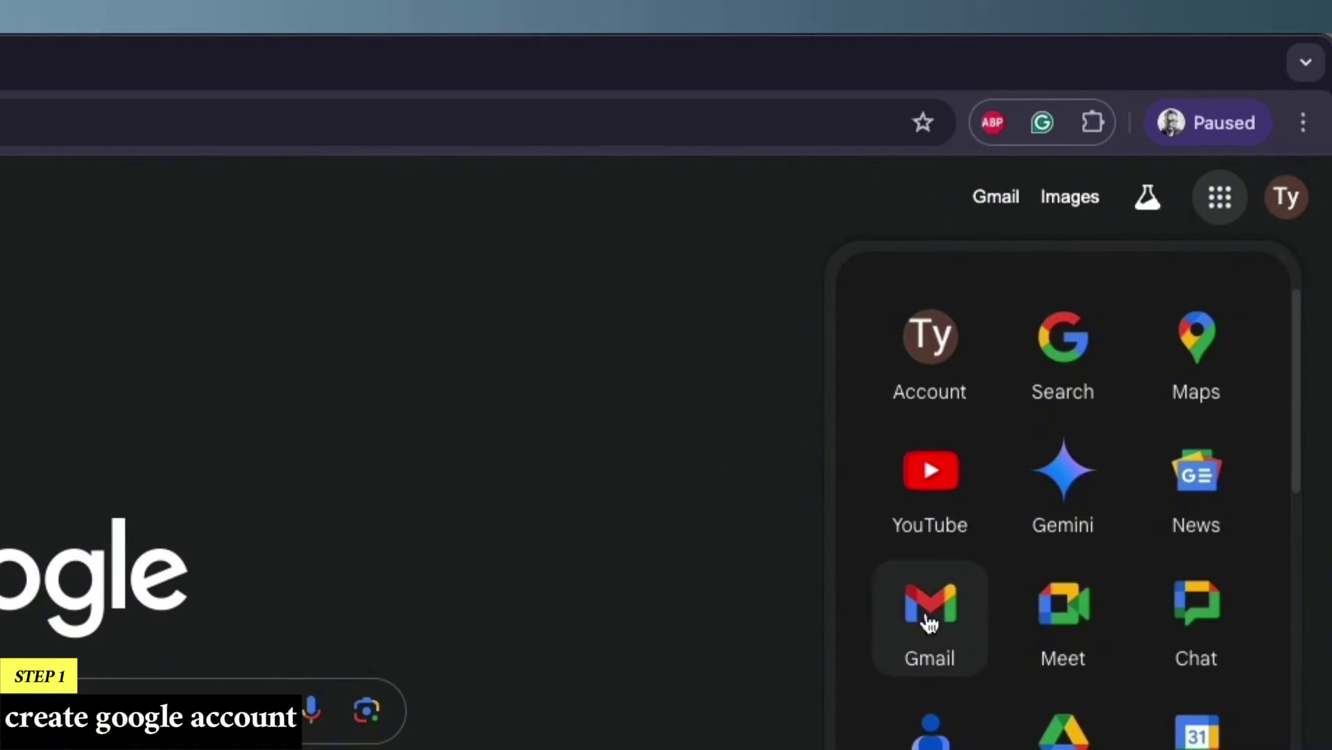
pyautogui.click(932, 478)
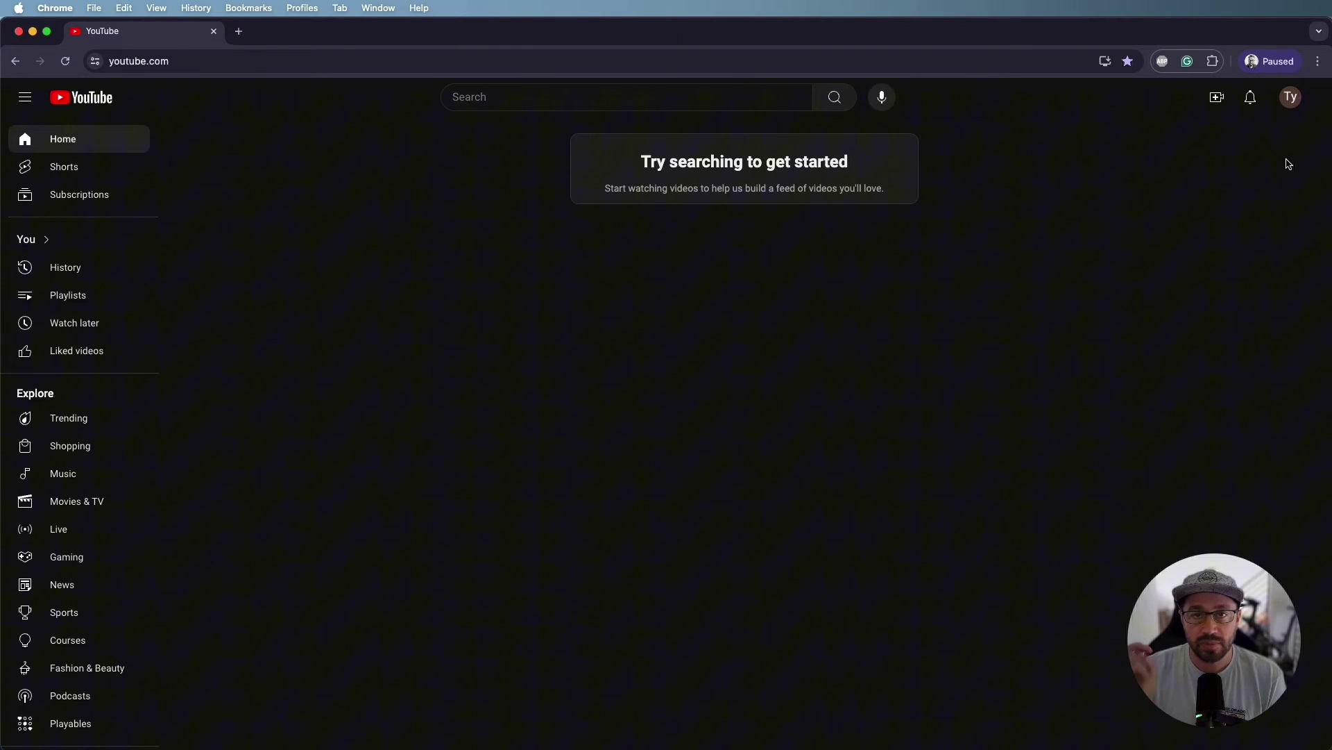
pyautogui.click(1291, 97)
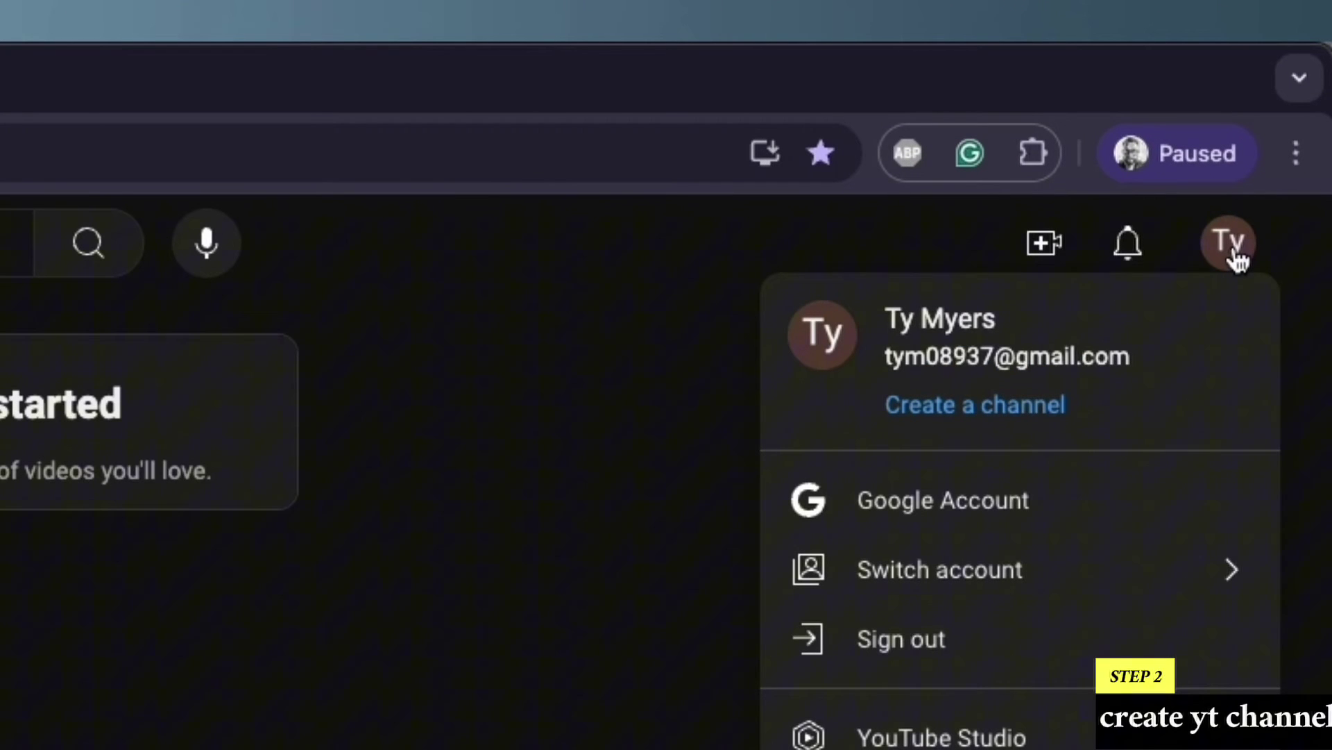
# Step: Create the channel with the custom handle 'Random_Cupcake_Lover'
pyautogui.click(980, 416)
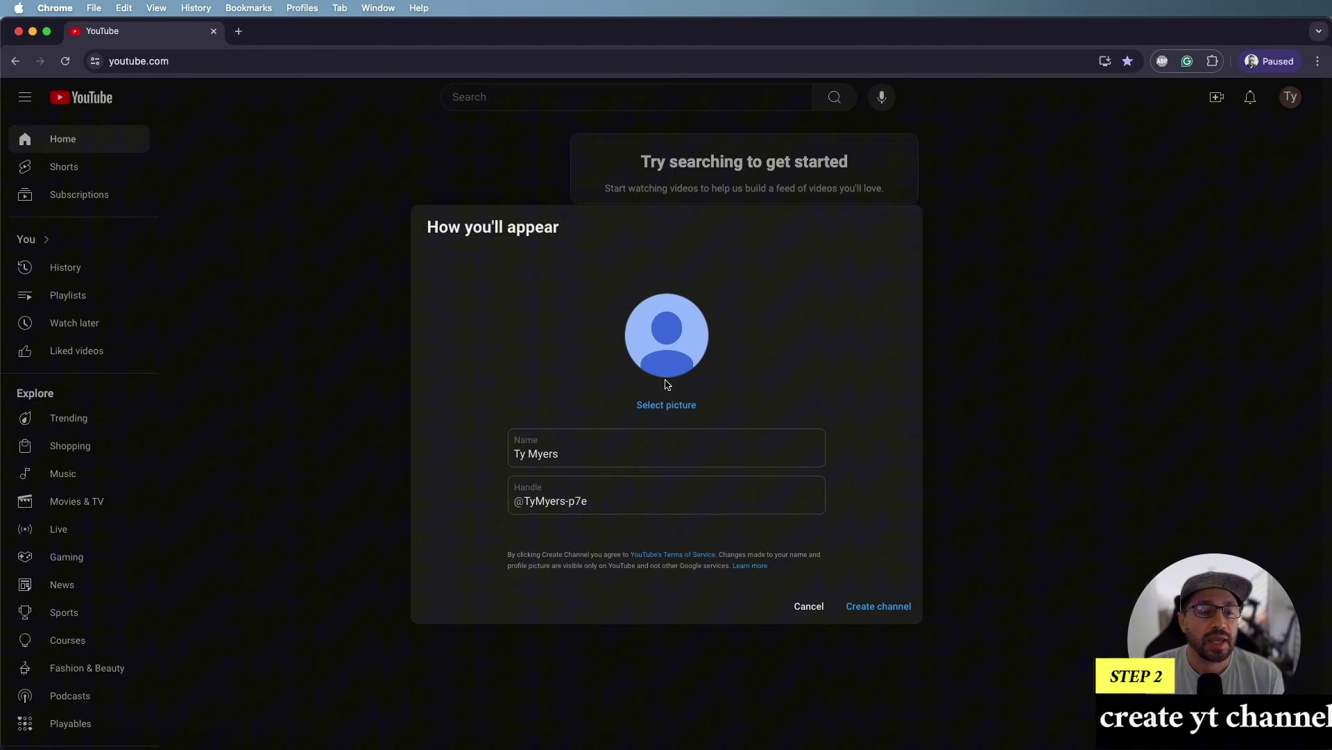
pyautogui.moveTo(590, 501); pyautogui.dragTo(538, 502)
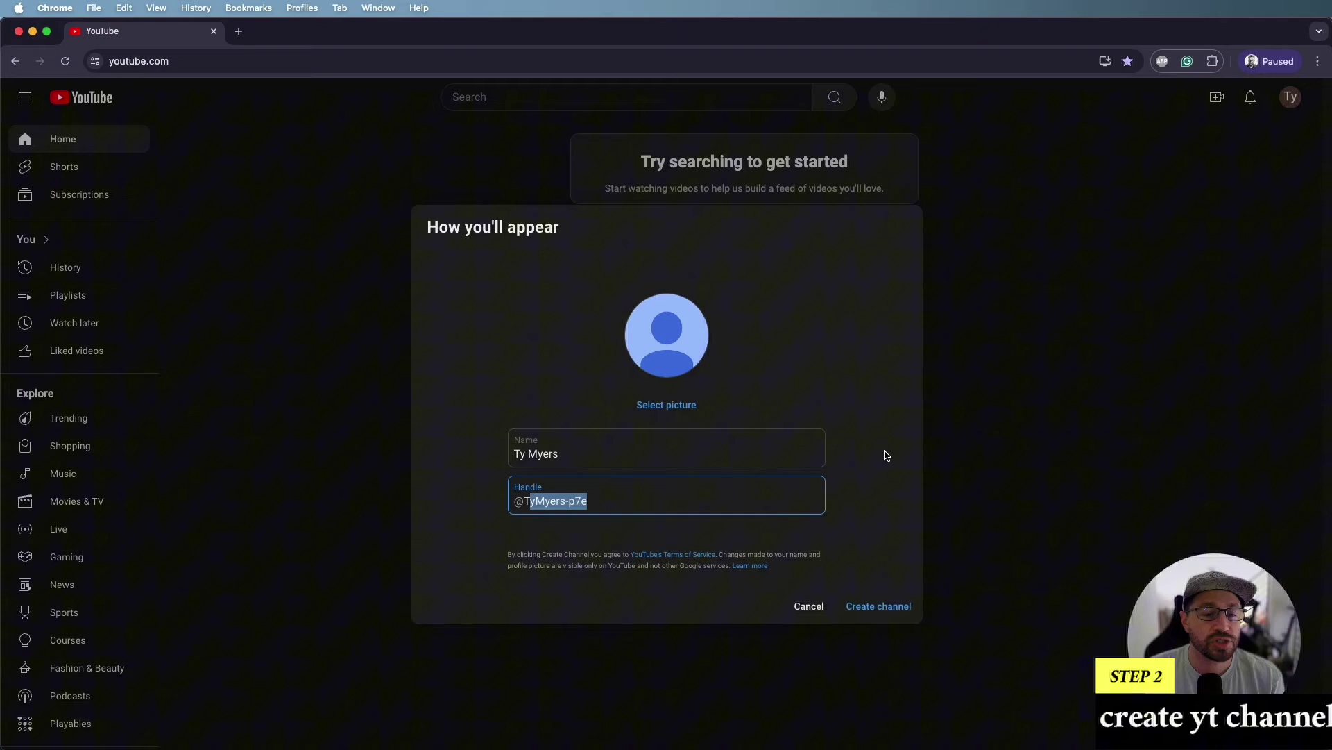
pyautogui.press('BackSpace')
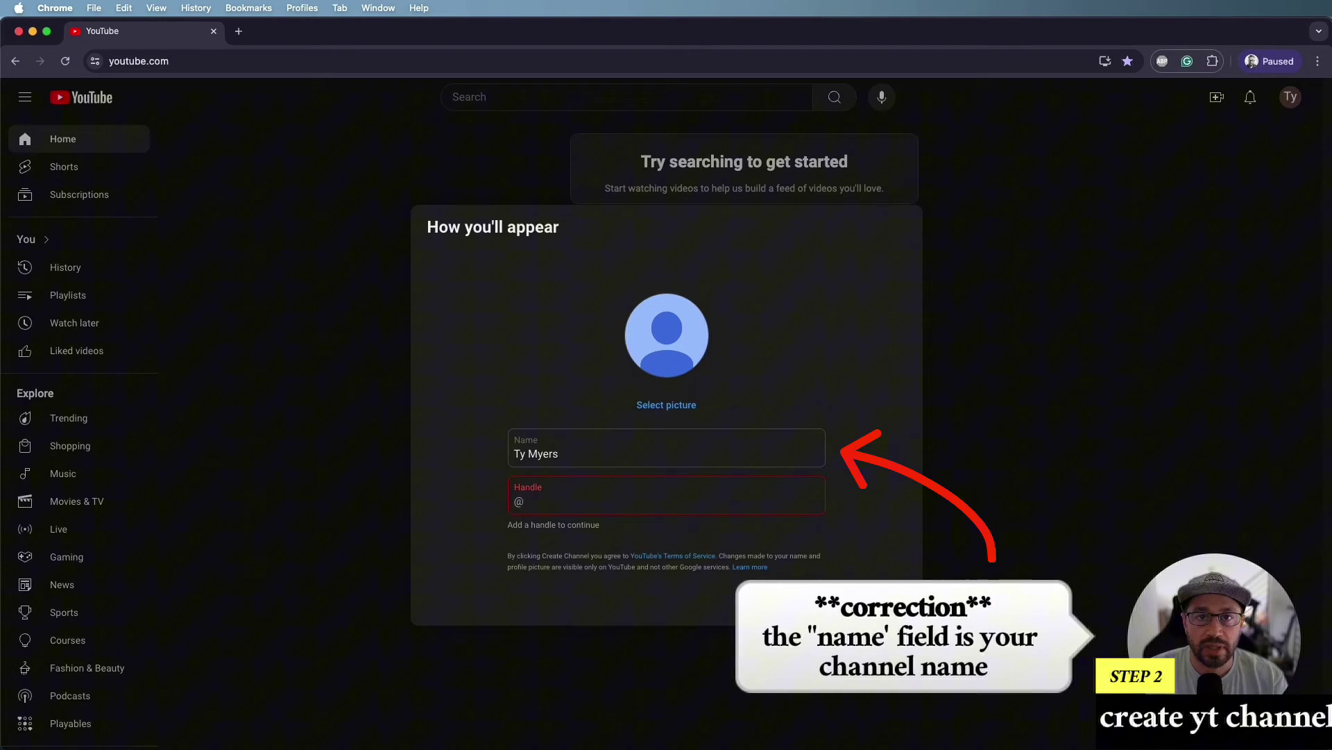
pyautogui.write('Random')
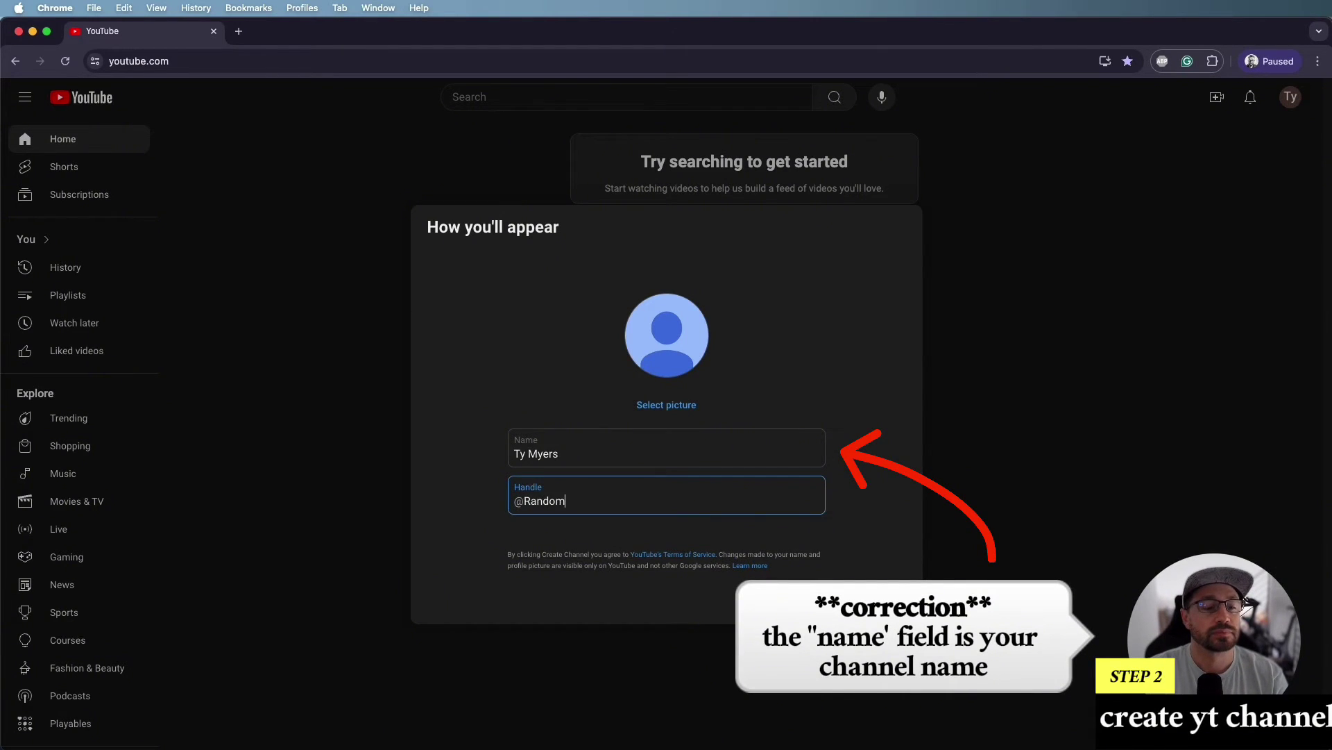
pyautogui.write('_Cupcake_Lover')
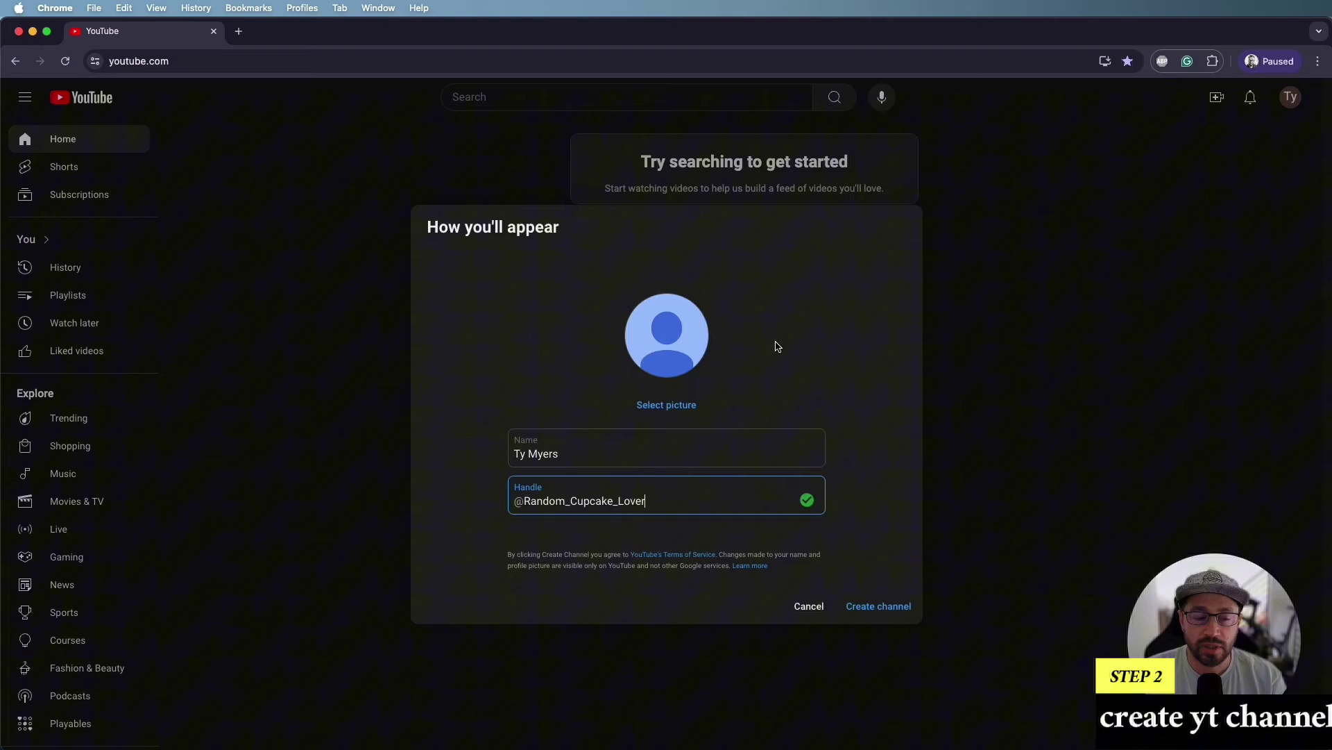
pyautogui.click(878, 608)
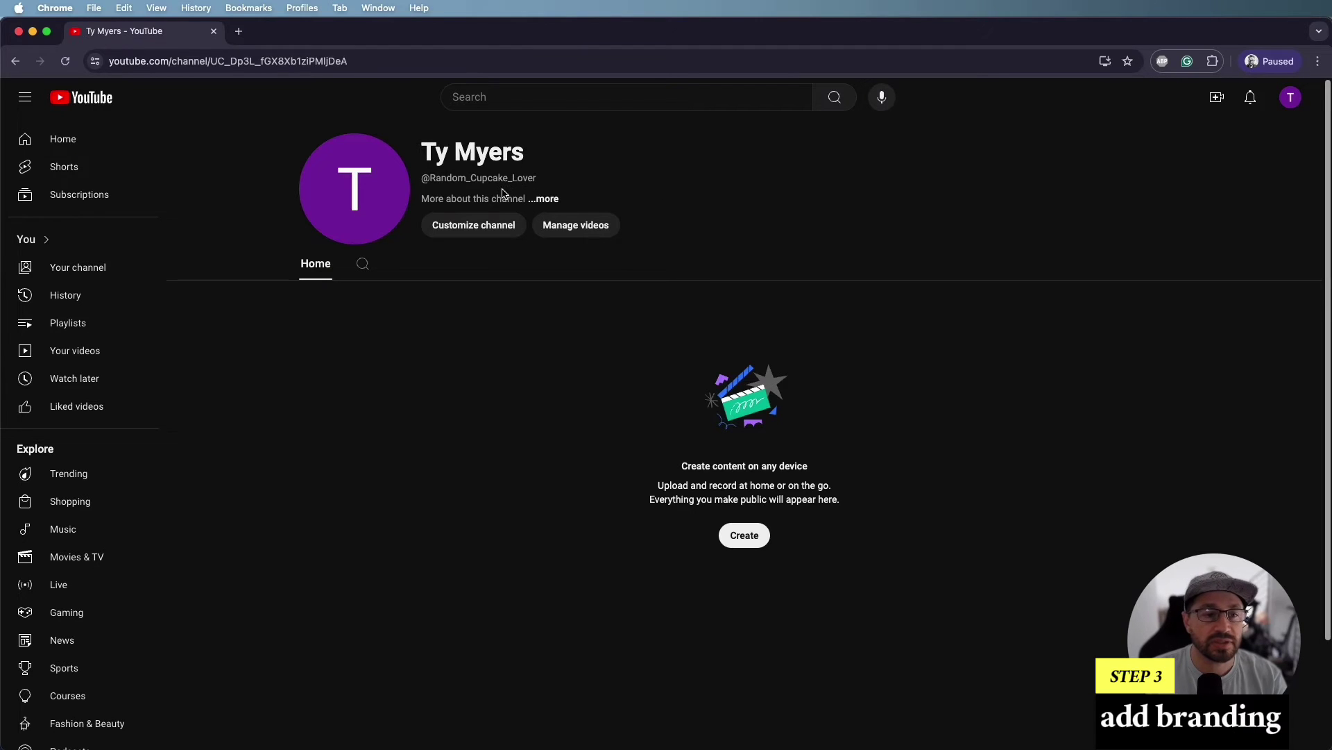
# Step: View the channel's About details, then close them
pyautogui.click(548, 199)
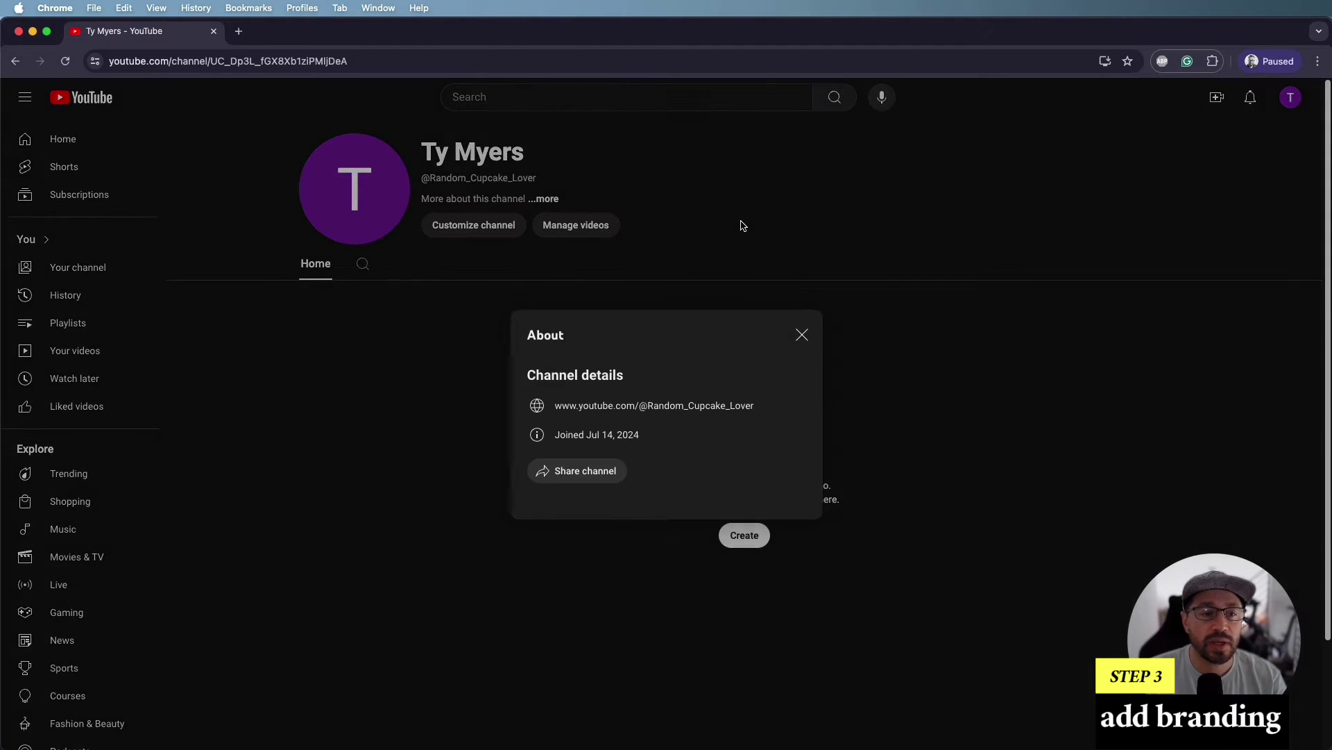
pyautogui.click(801, 334)
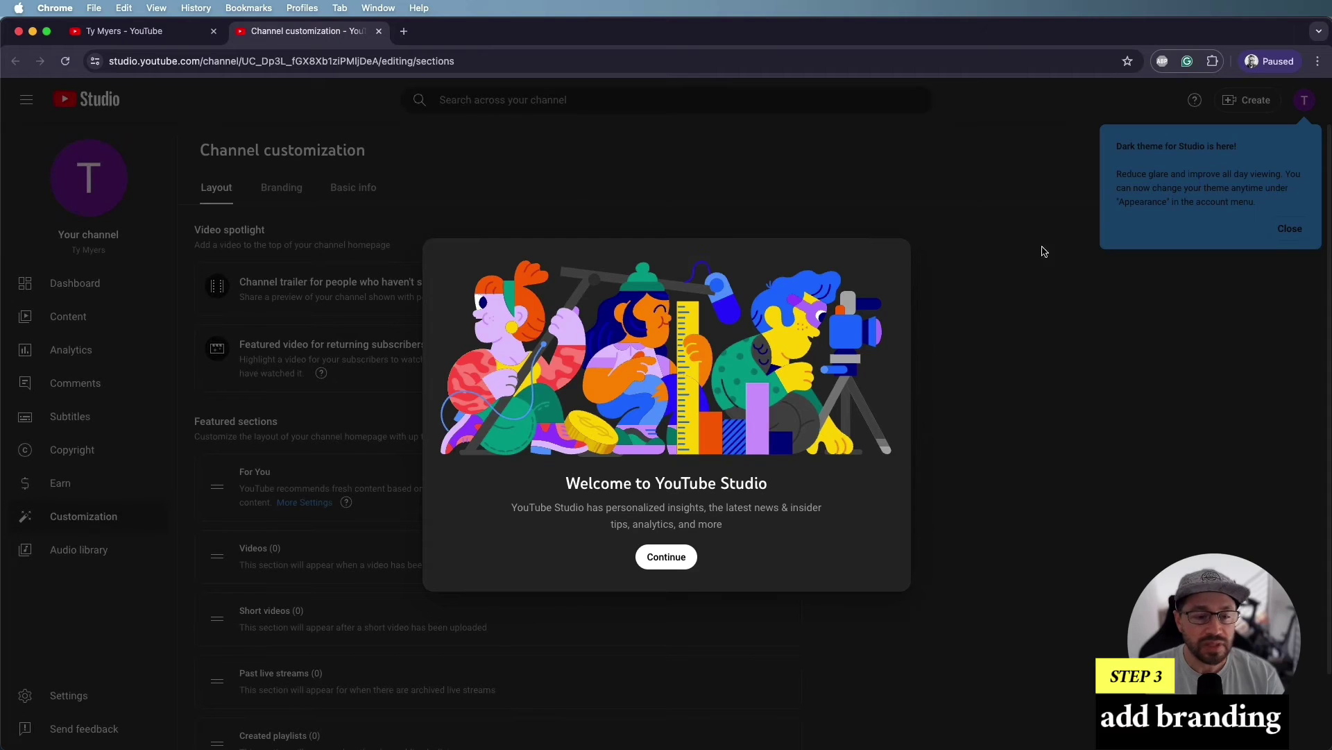
# Step: Dismiss the Studio welcome and dark-theme messages and go to the Branding settings
pyautogui.click(673, 565)
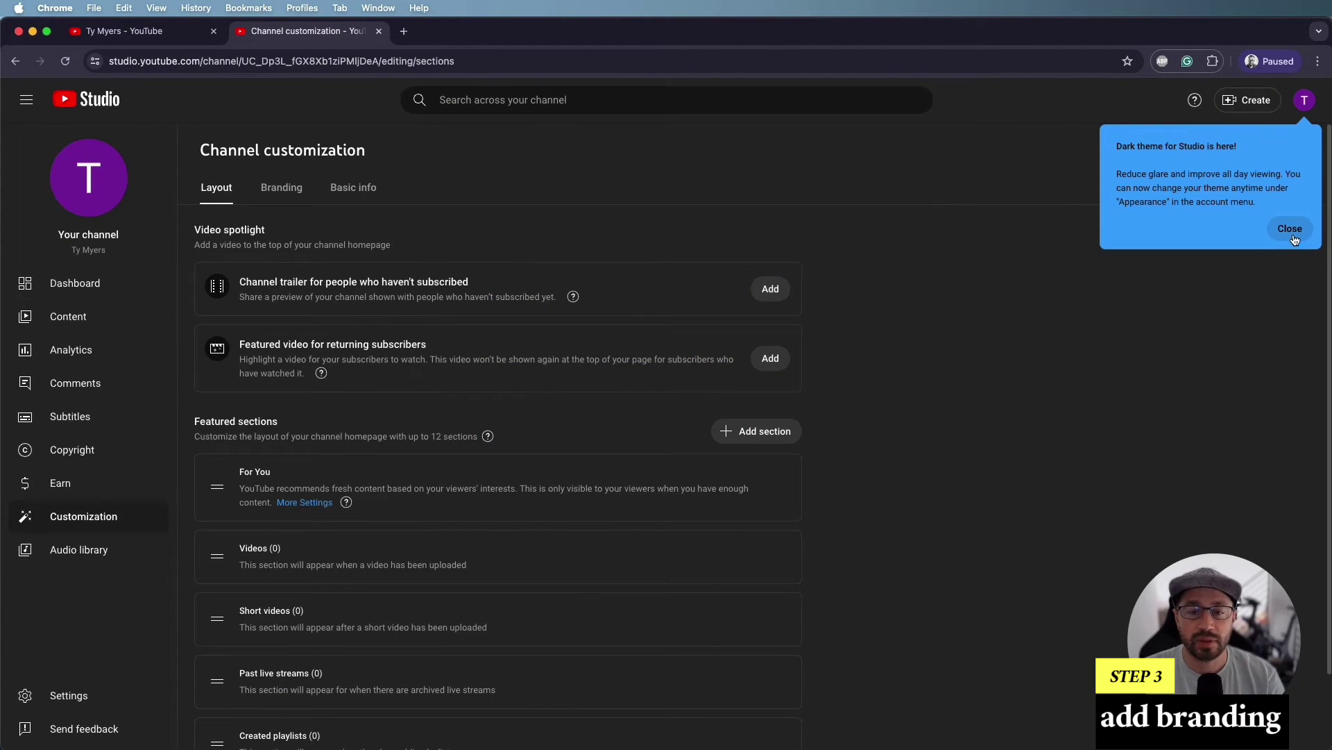
pyautogui.click(1284, 241)
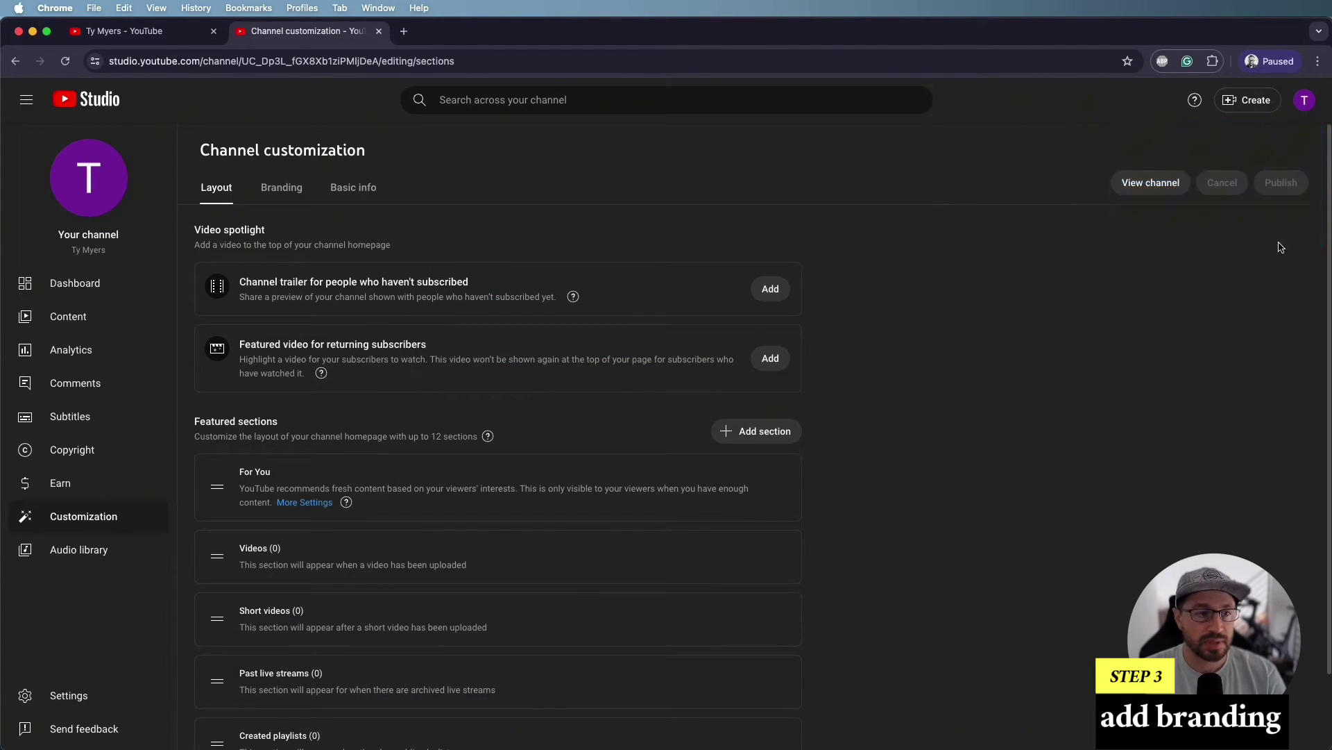
pyautogui.click(280, 193)
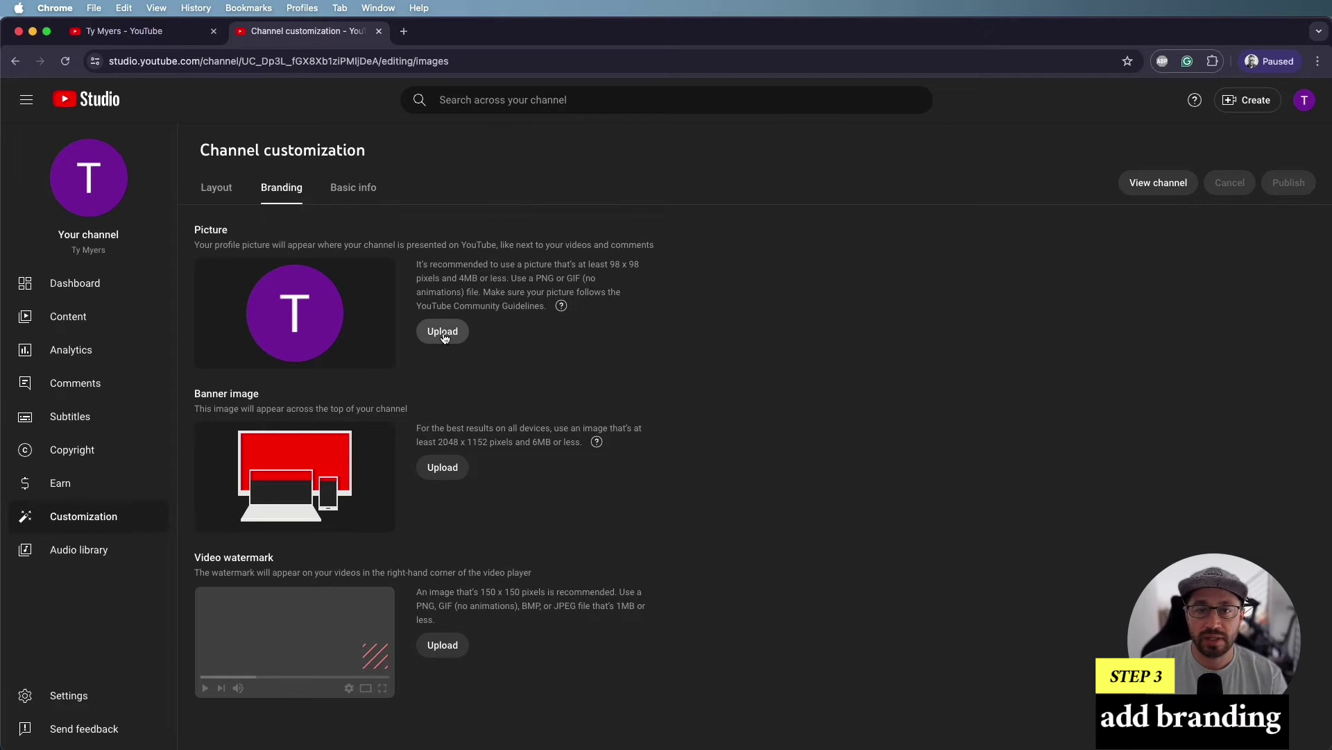
# Step: Upload Icon Image Background.jpg from Brand Assets as the profile picture and confirm the crop
pyautogui.click(443, 332)
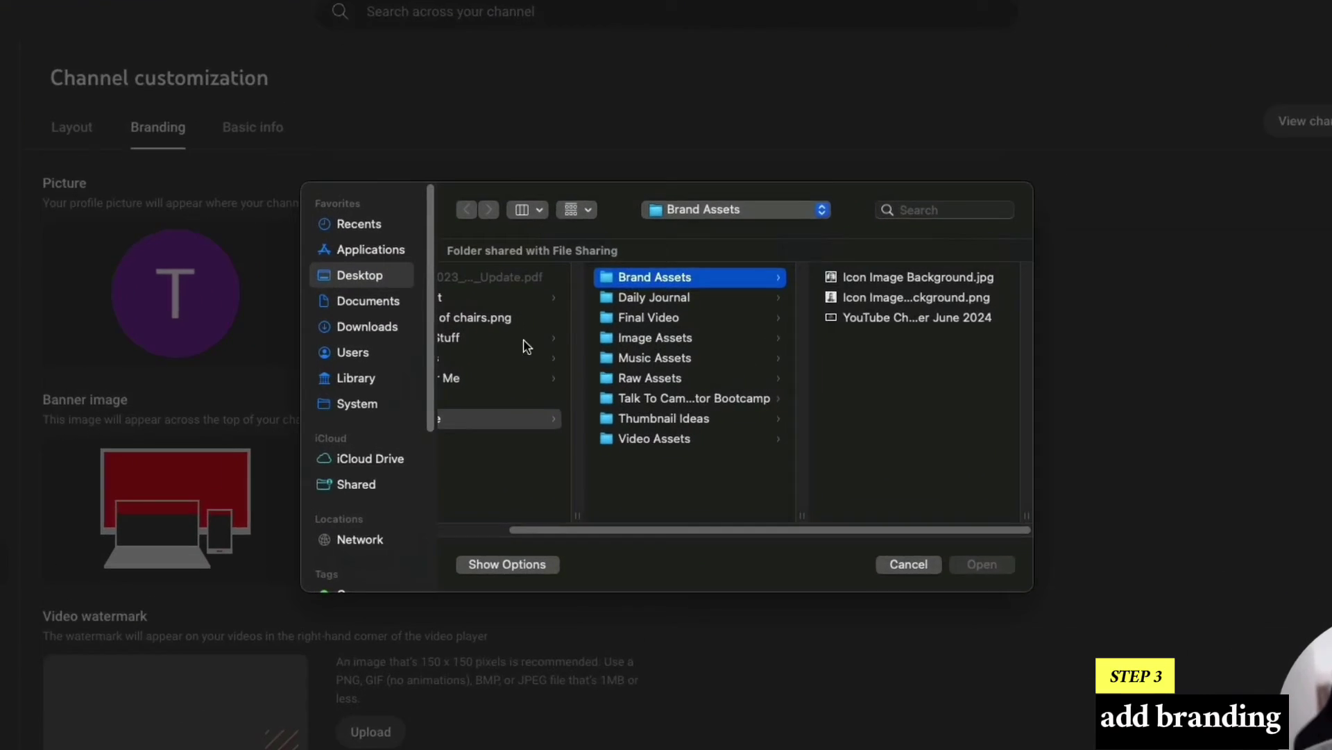
pyautogui.moveTo(597, 579); pyautogui.dragTo(323, 562)
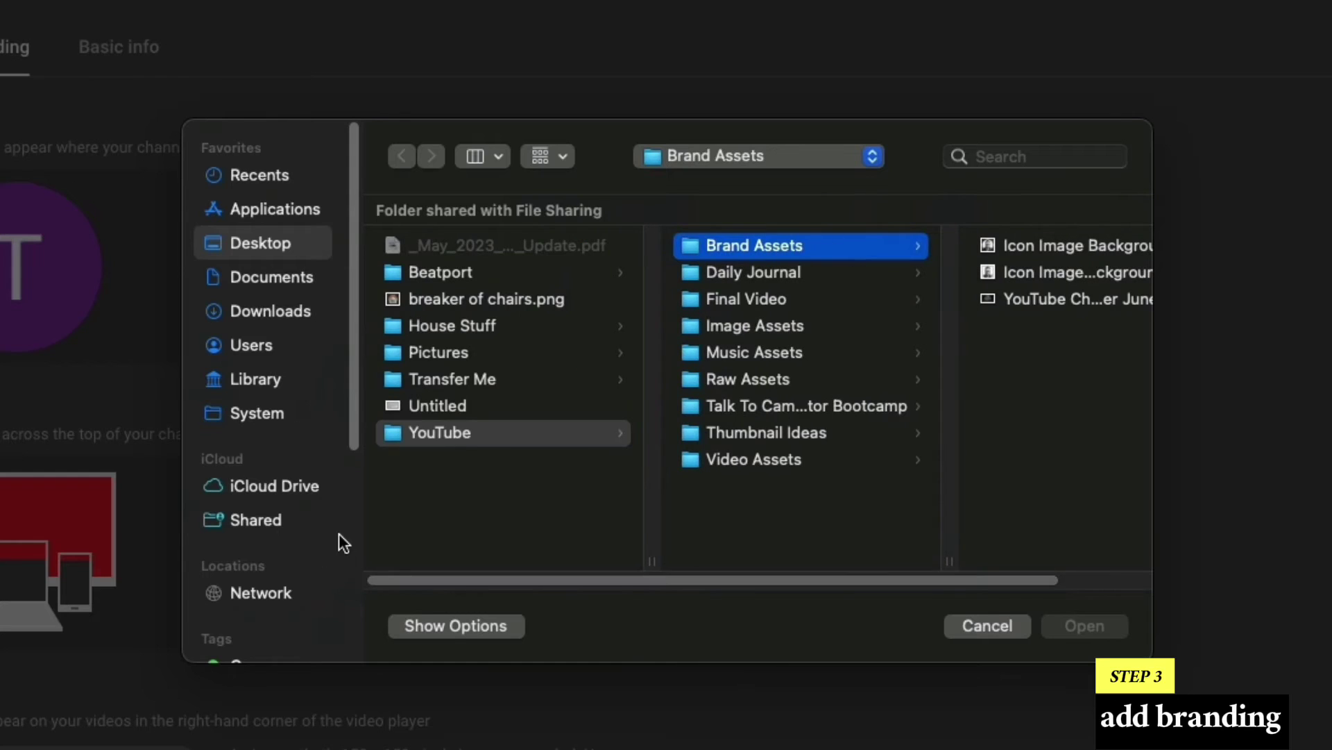
pyautogui.click(753, 335)
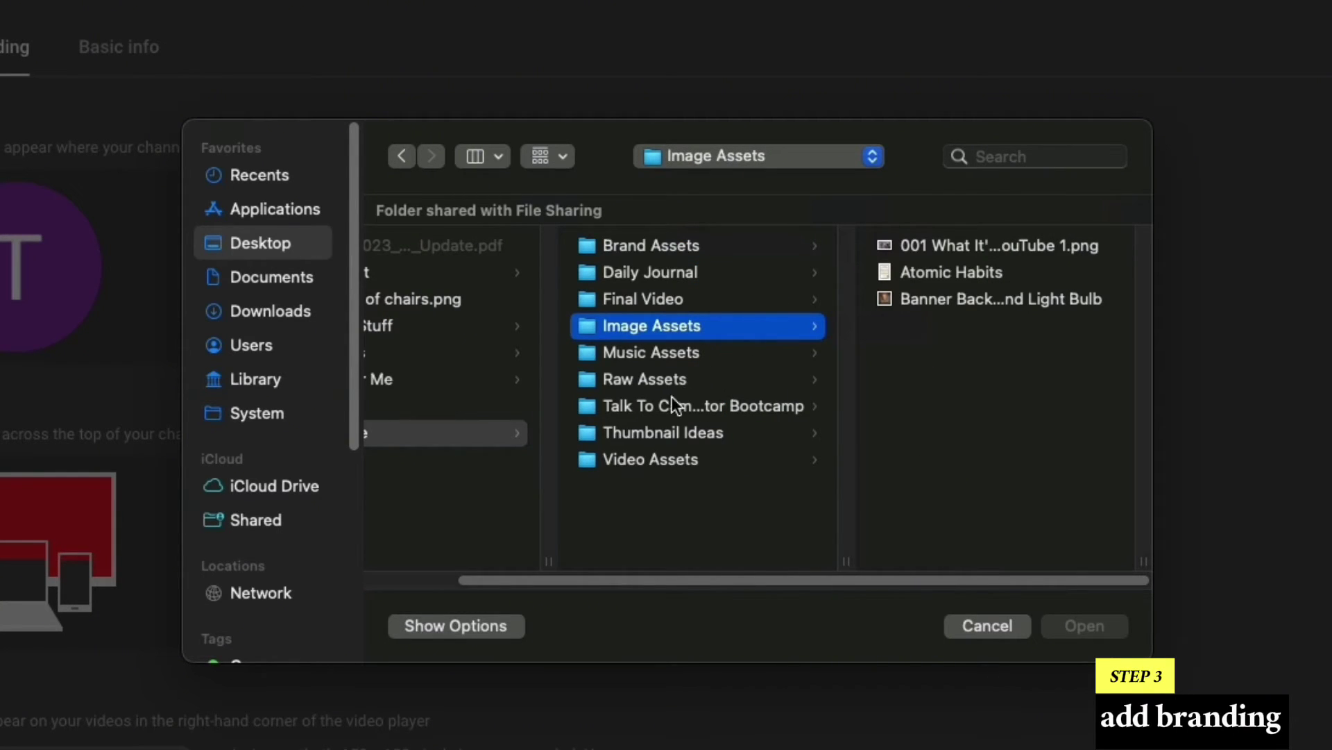
pyautogui.click(664, 246)
pyautogui.click(1000, 271)
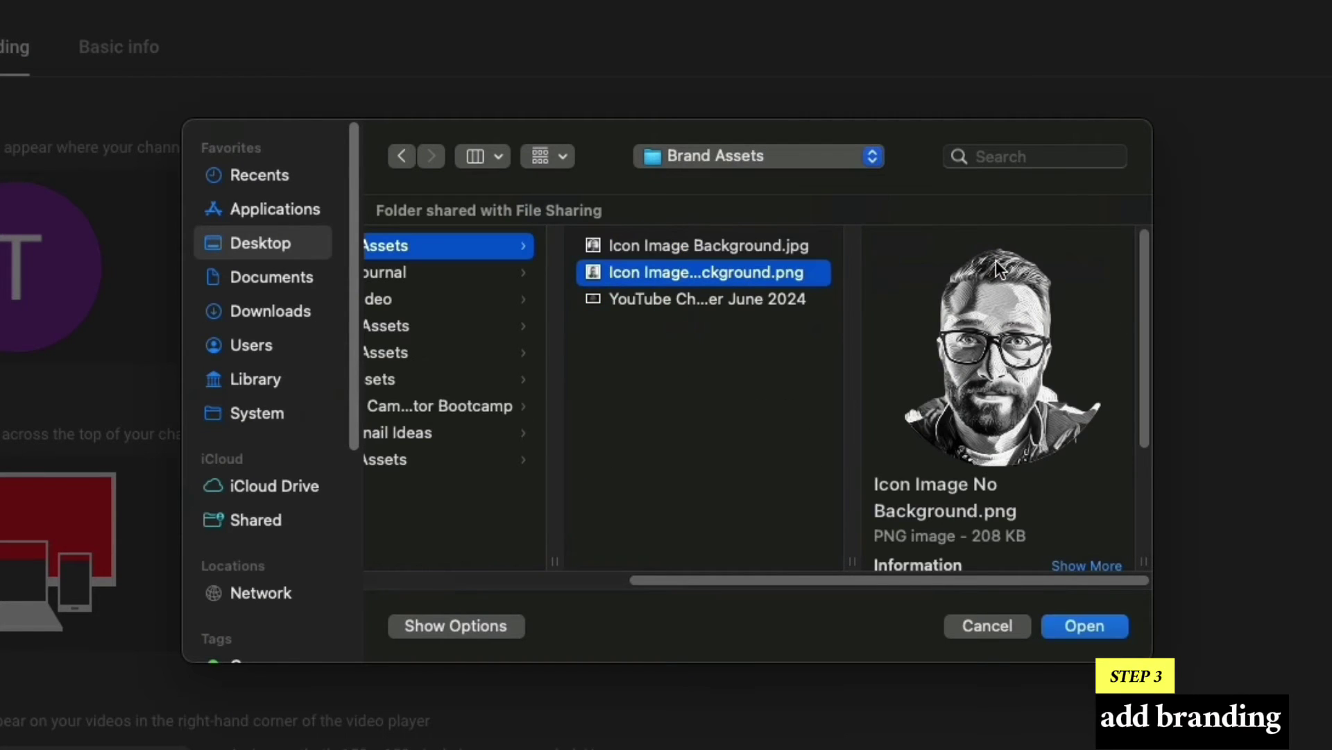
pyautogui.click(709, 248)
pyautogui.click(1082, 624)
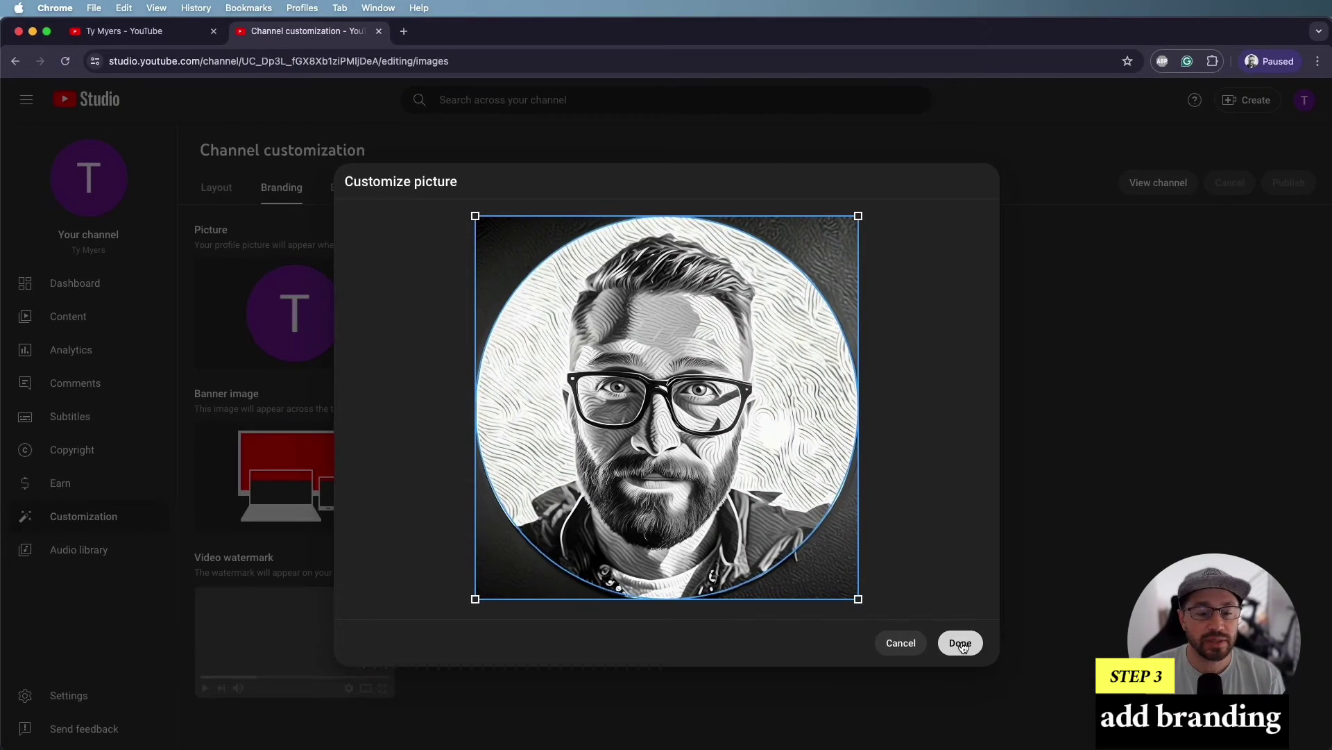
pyautogui.click(1011, 689)
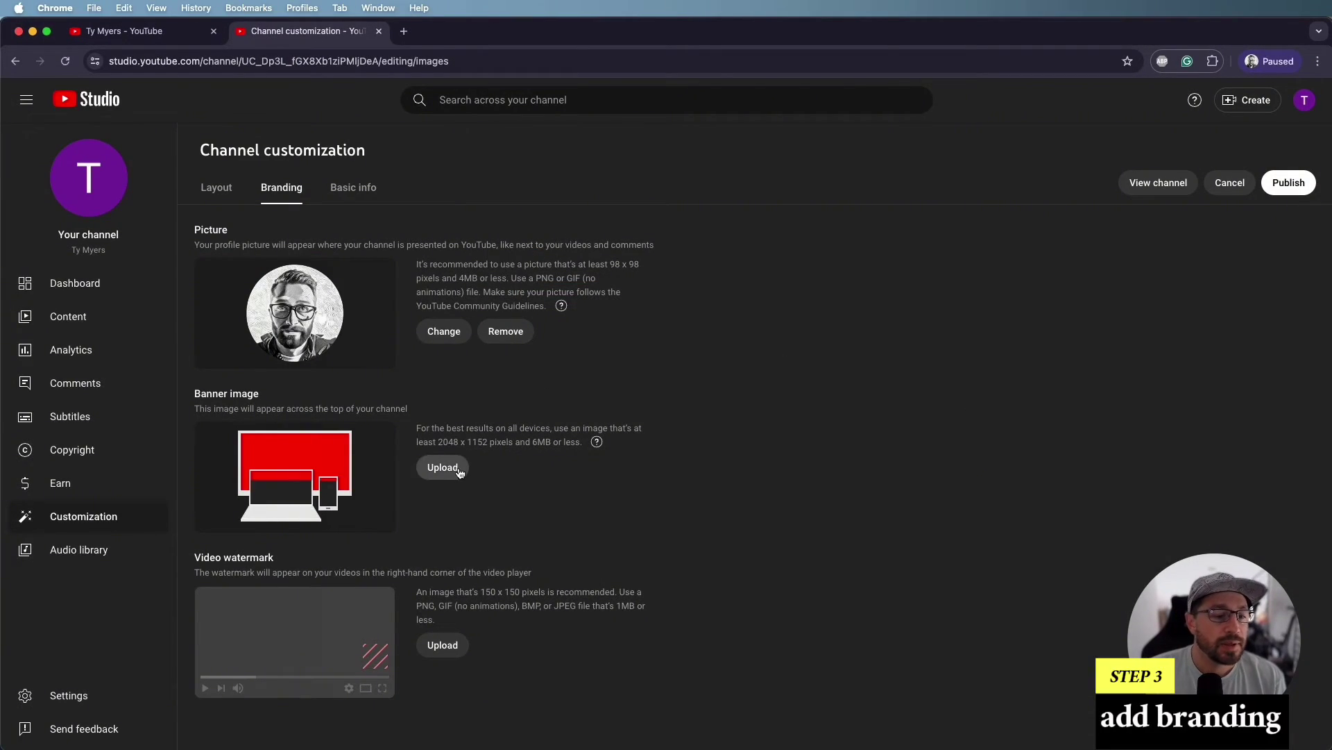
# Step: Upload YouTube Channel Banner June 2024 as the banner image and accept the crop
pyautogui.click(443, 466)
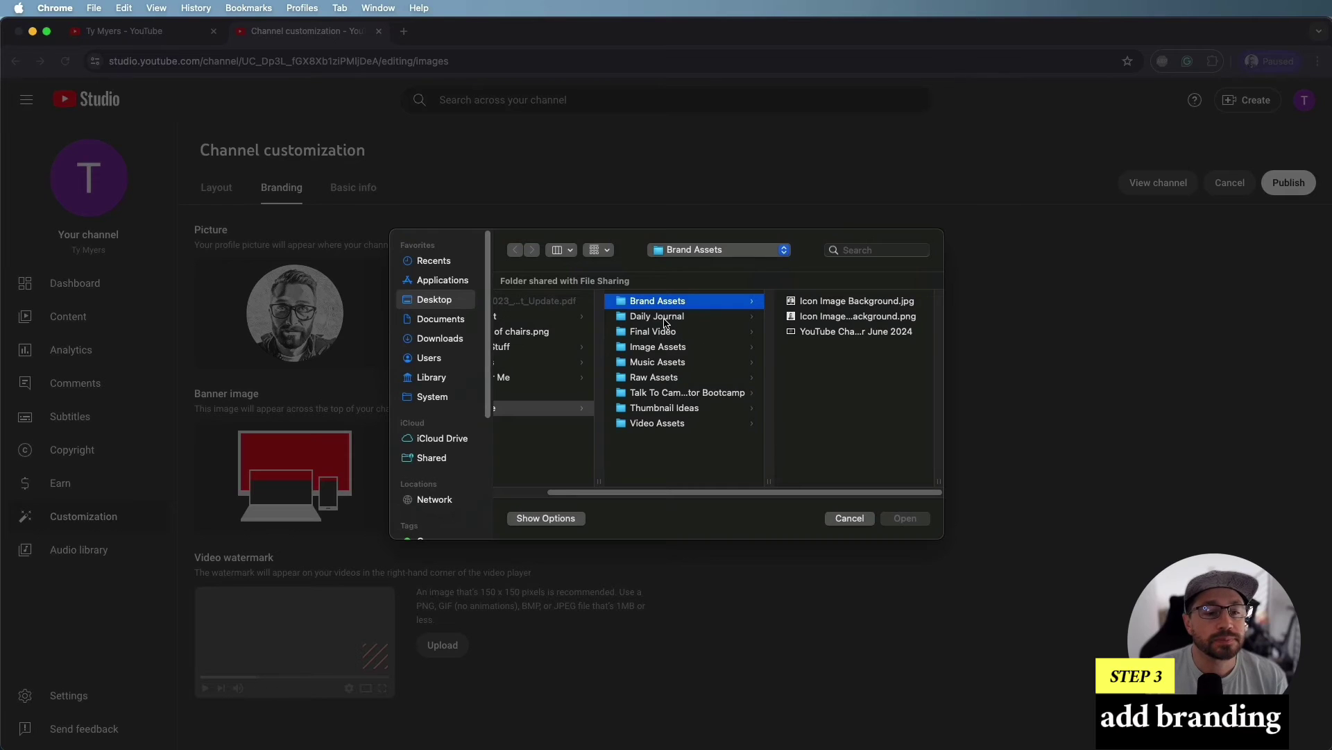
pyautogui.click(831, 332)
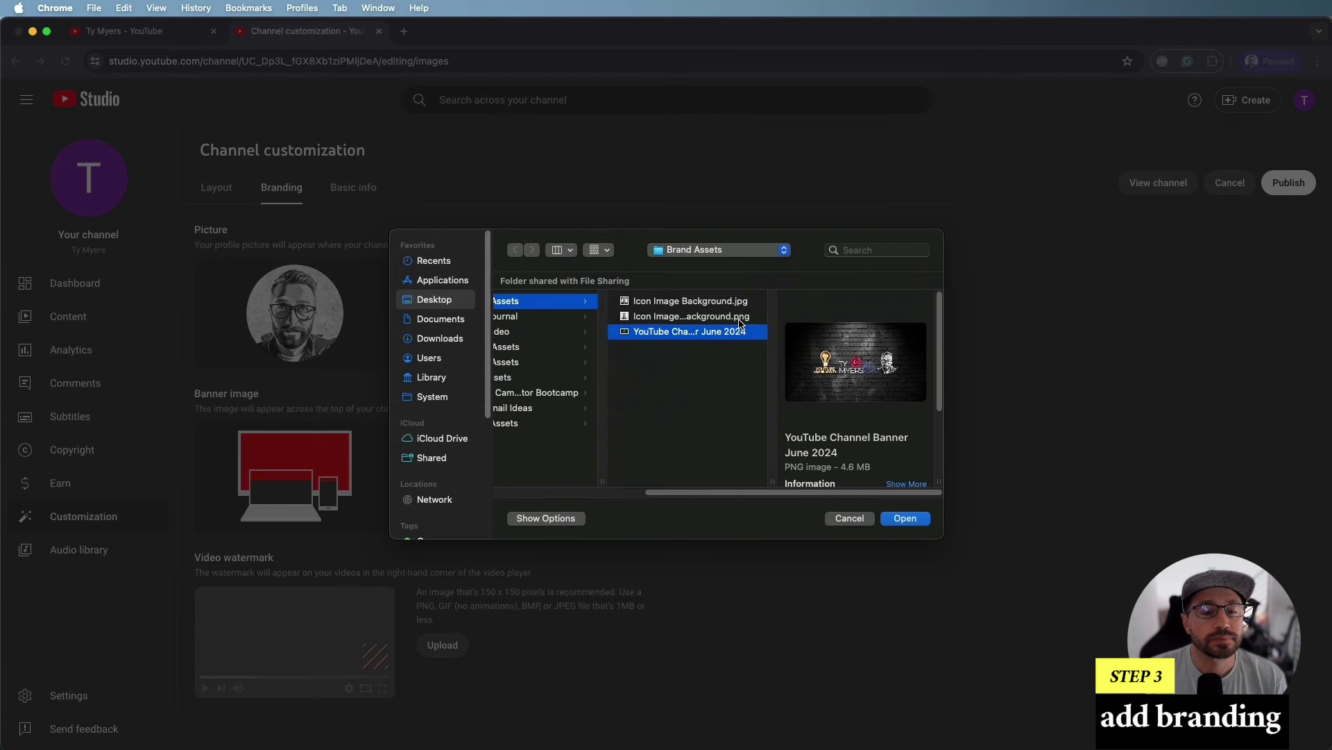
pyautogui.click(905, 517)
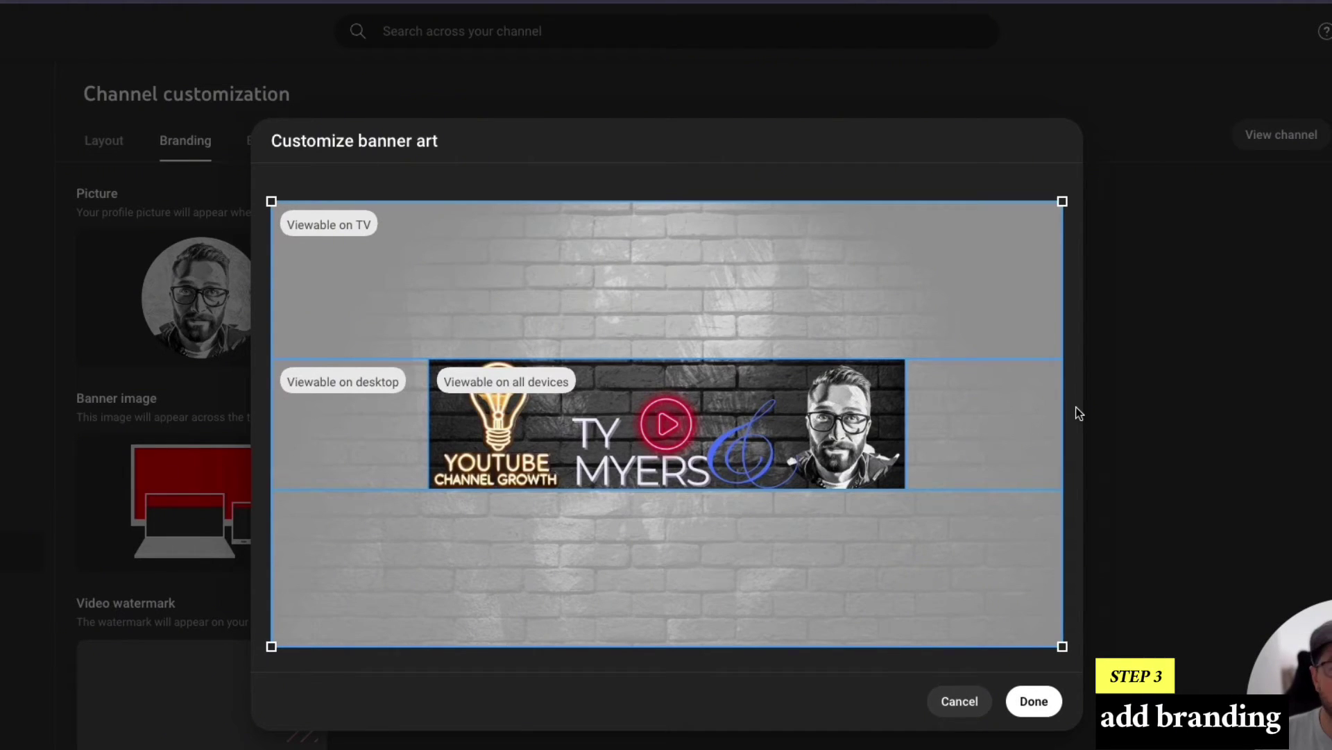
pyautogui.click(1034, 701)
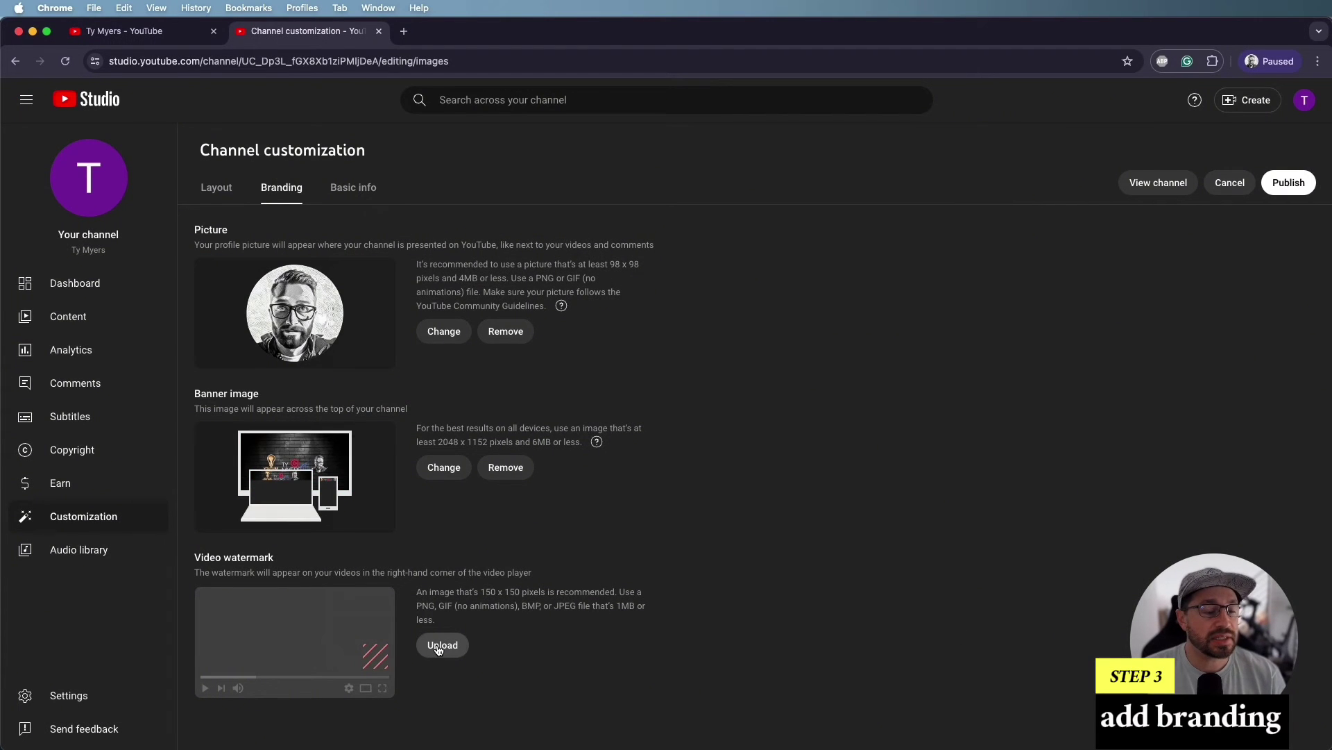
# Step: Upload Icon Image Background.jpg as the video watermark and confirm its crop
pyautogui.click(443, 645)
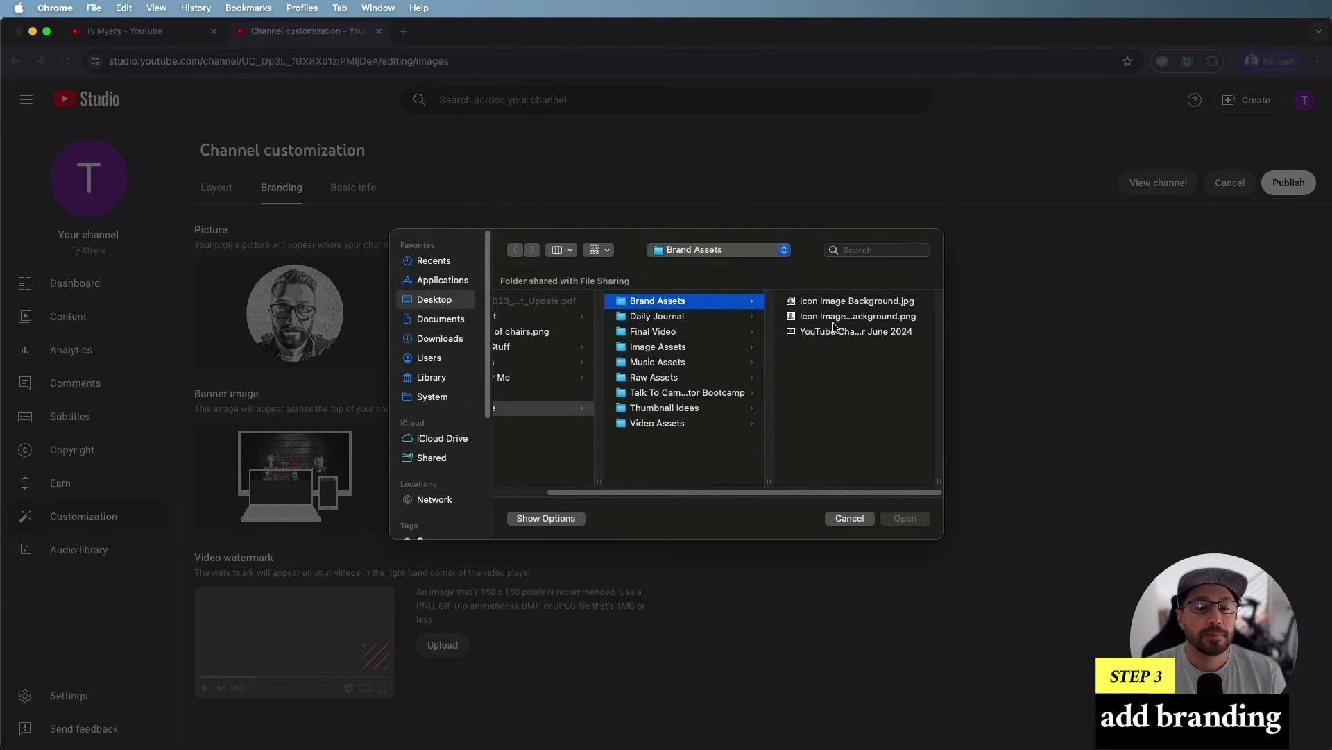
pyautogui.click(837, 317)
pyautogui.click(717, 303)
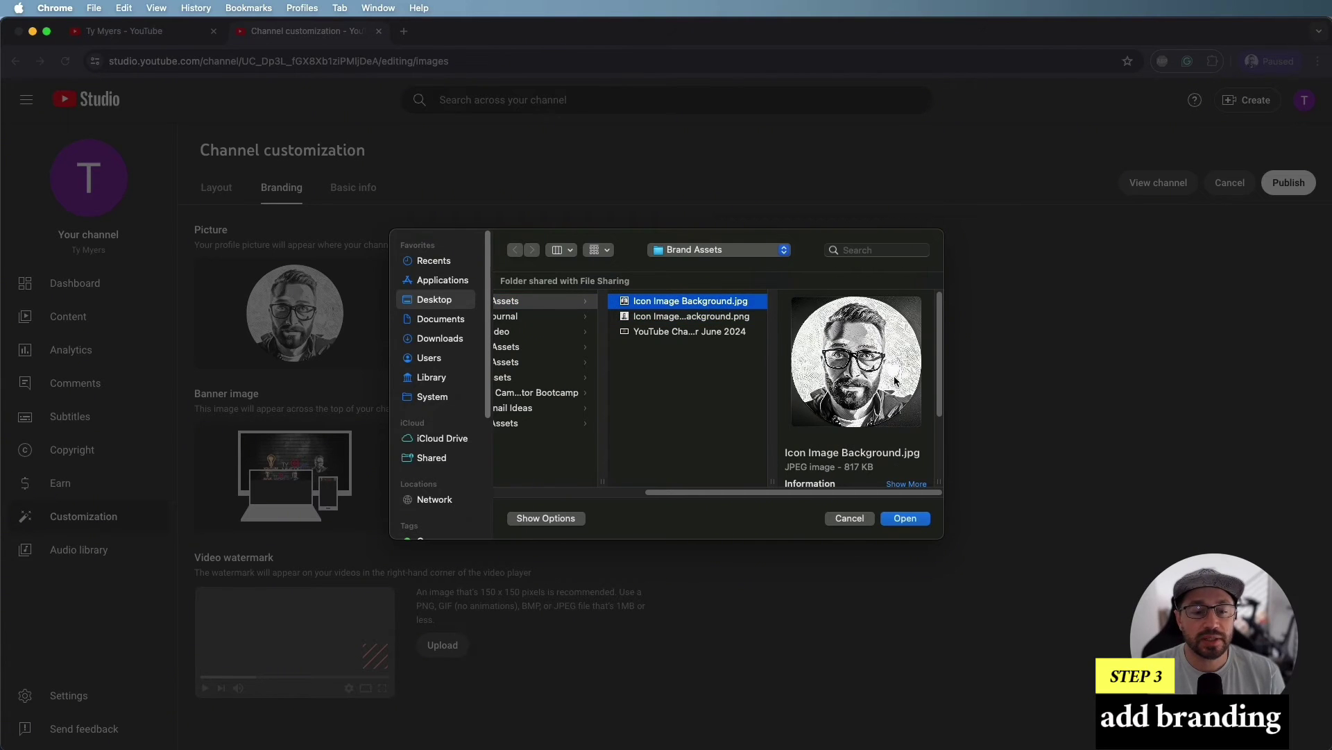
pyautogui.click(905, 519)
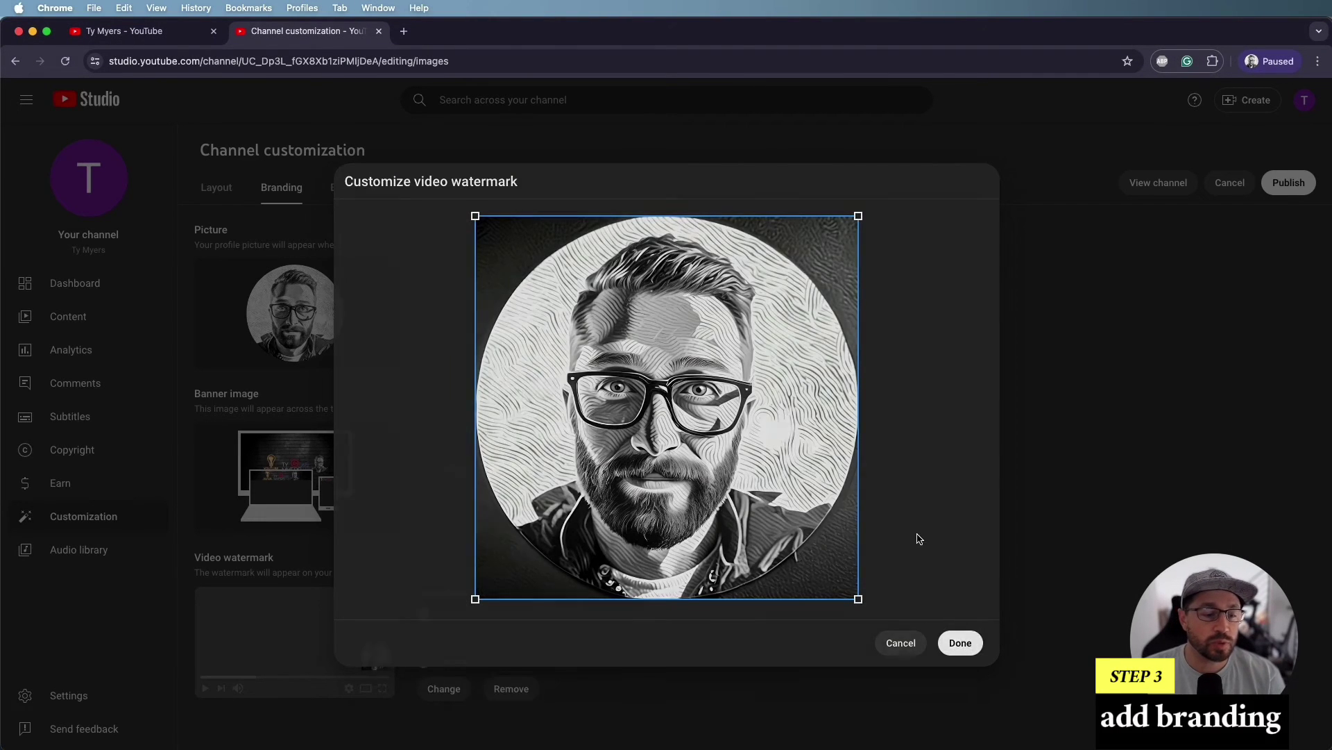
pyautogui.press('Return')
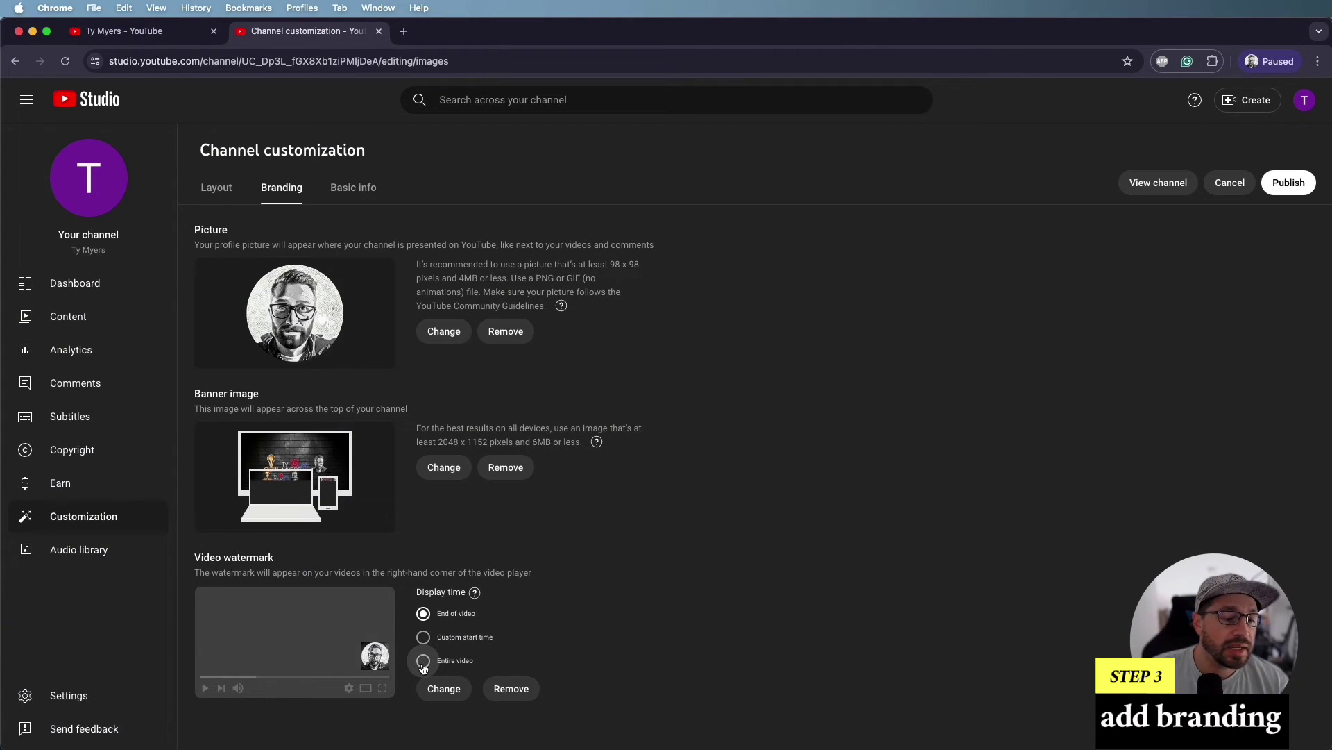
# Step: Set the watermark display time to End of video, then go to Basic info
pyautogui.click(423, 663)
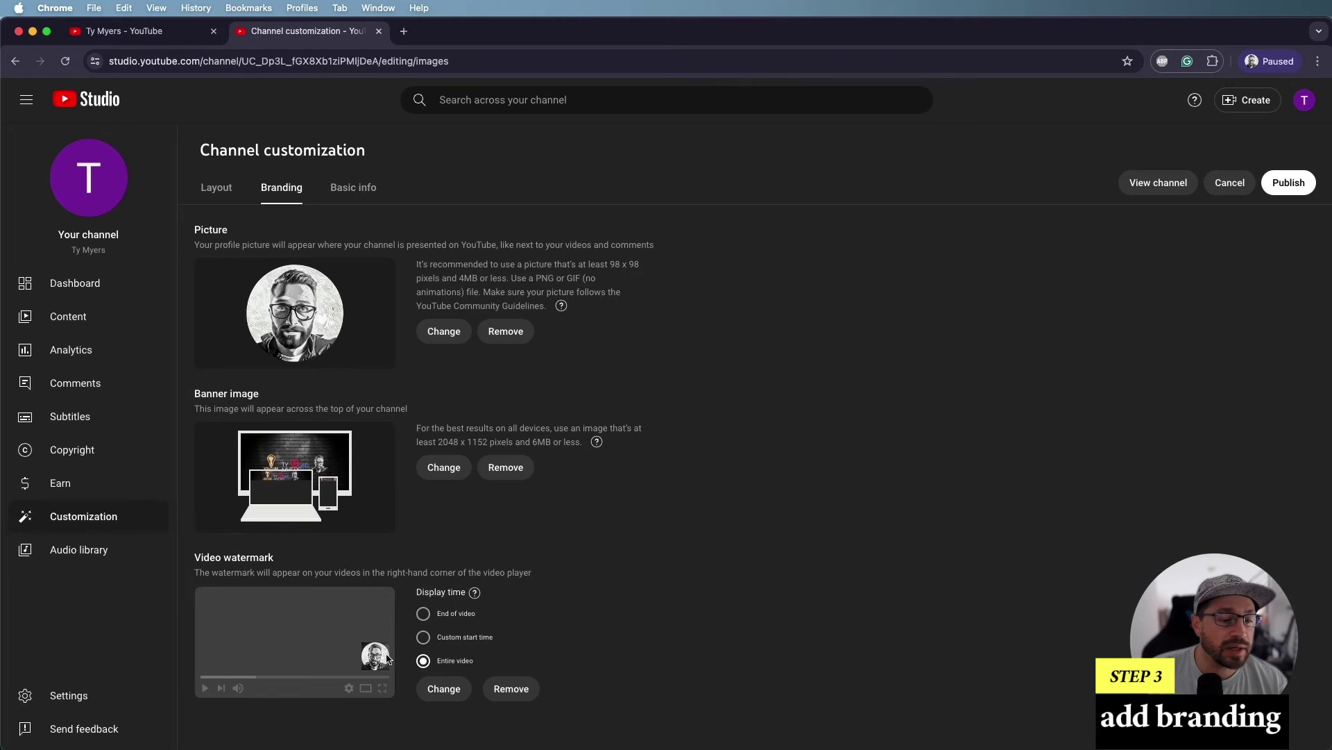
pyautogui.click(430, 638)
pyautogui.click(423, 613)
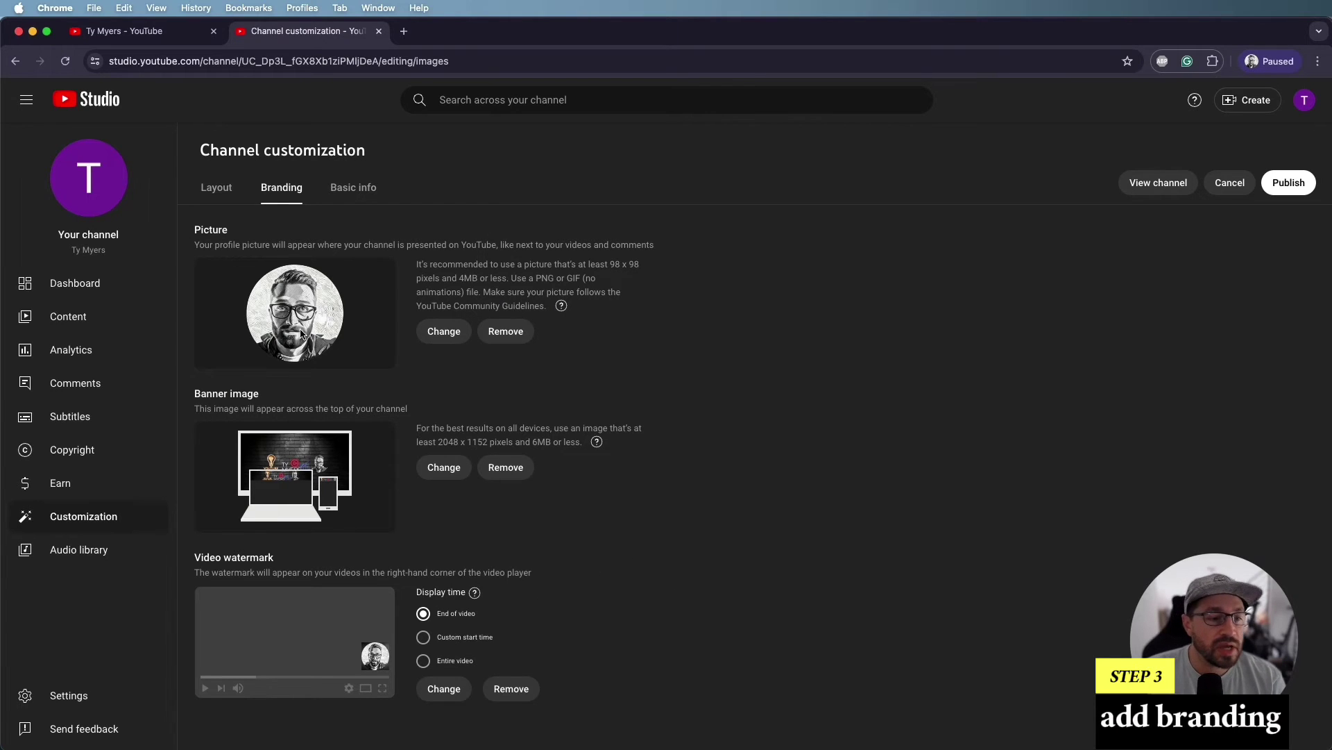
pyautogui.click(374, 193)
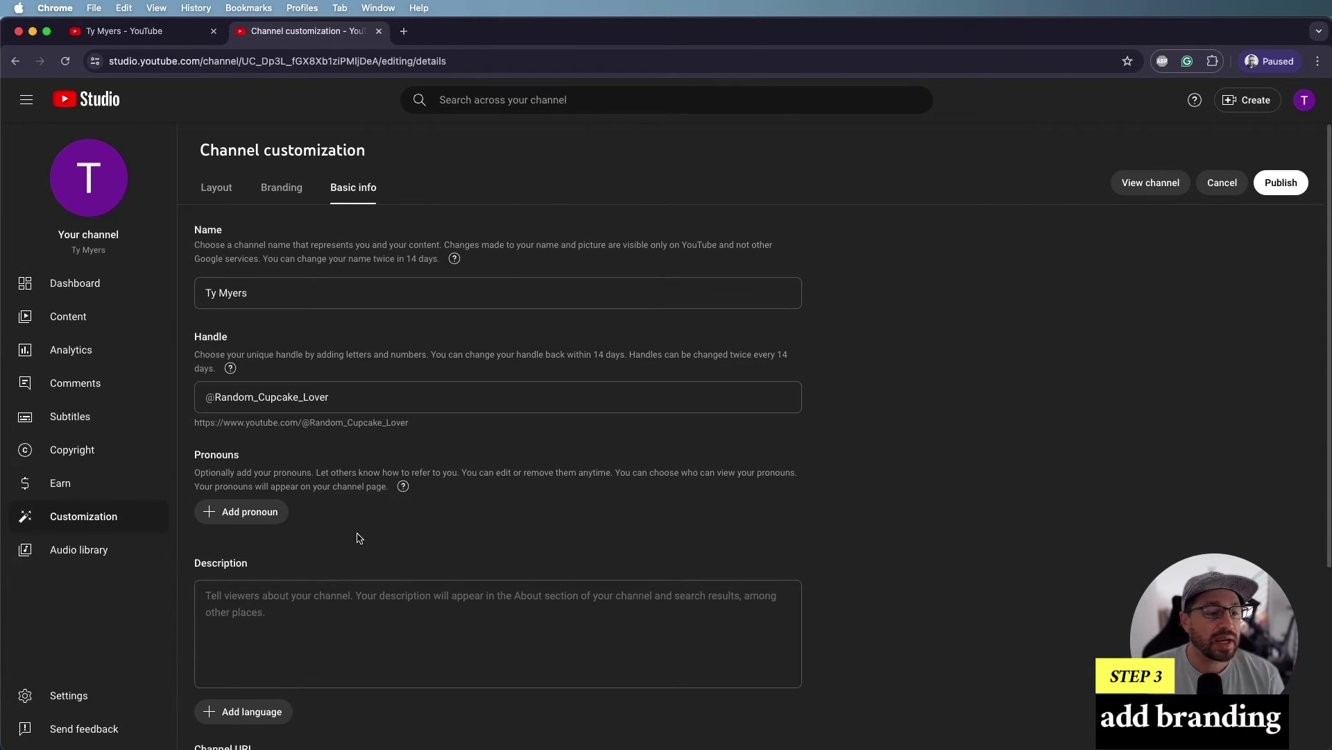
# Step: Paste the cupcake-review channel description and remove the stray empty link entry
pyautogui.click(302, 623)
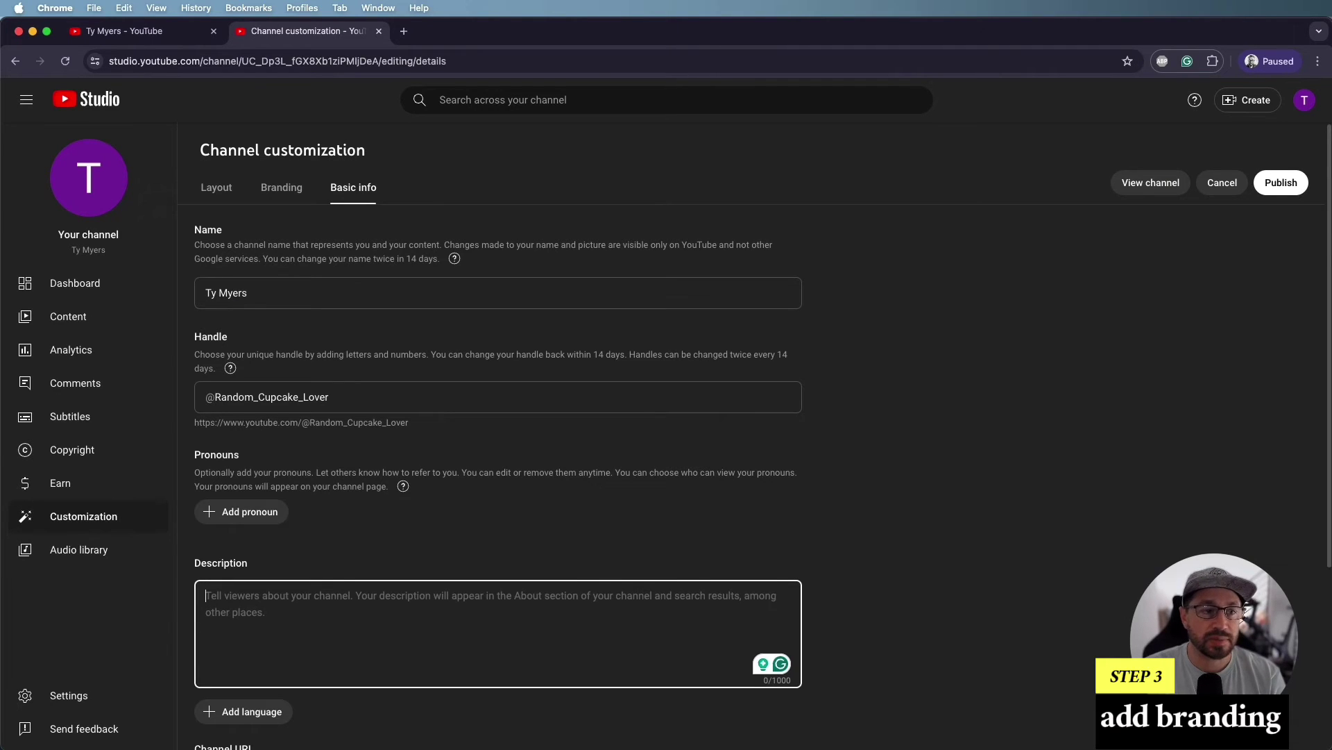
pyautogui.write('This channel is dedicated to reviewing all the best cupcakes from all around the world!')
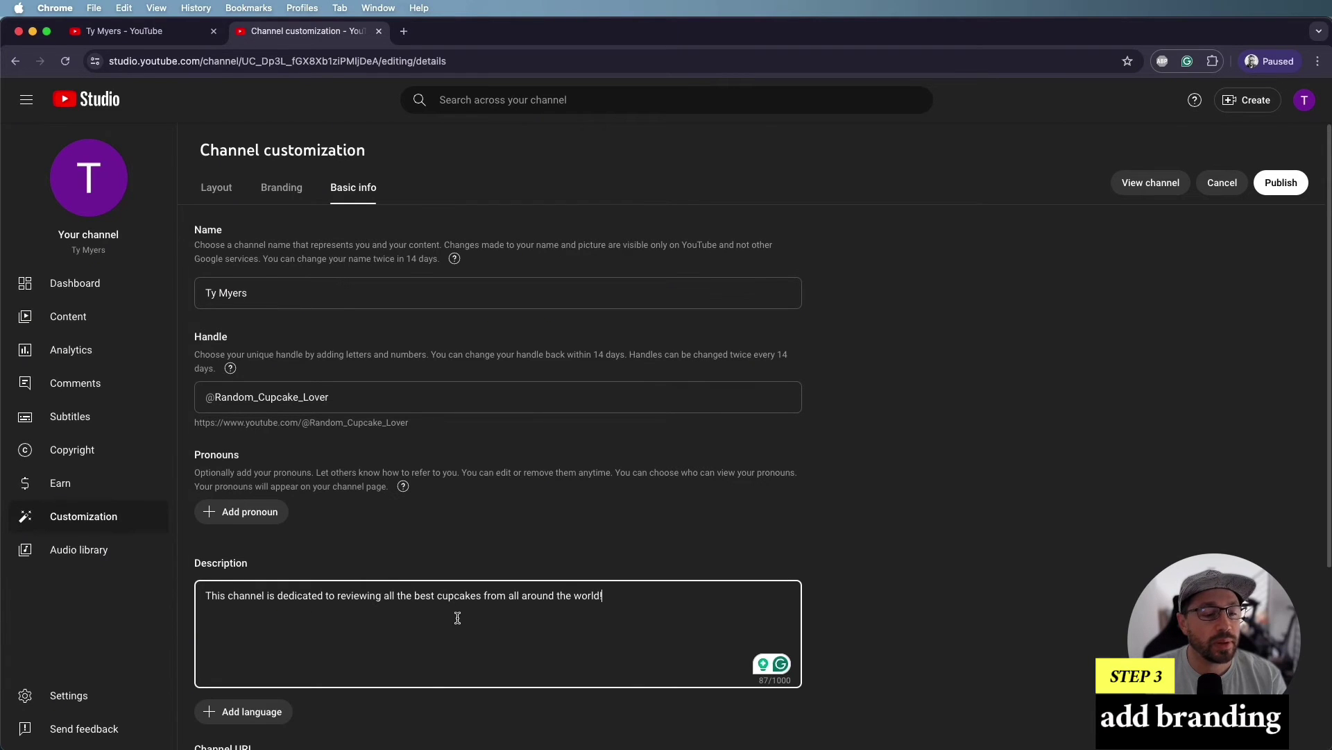
pyautogui.scroll(-4, 818, 533)
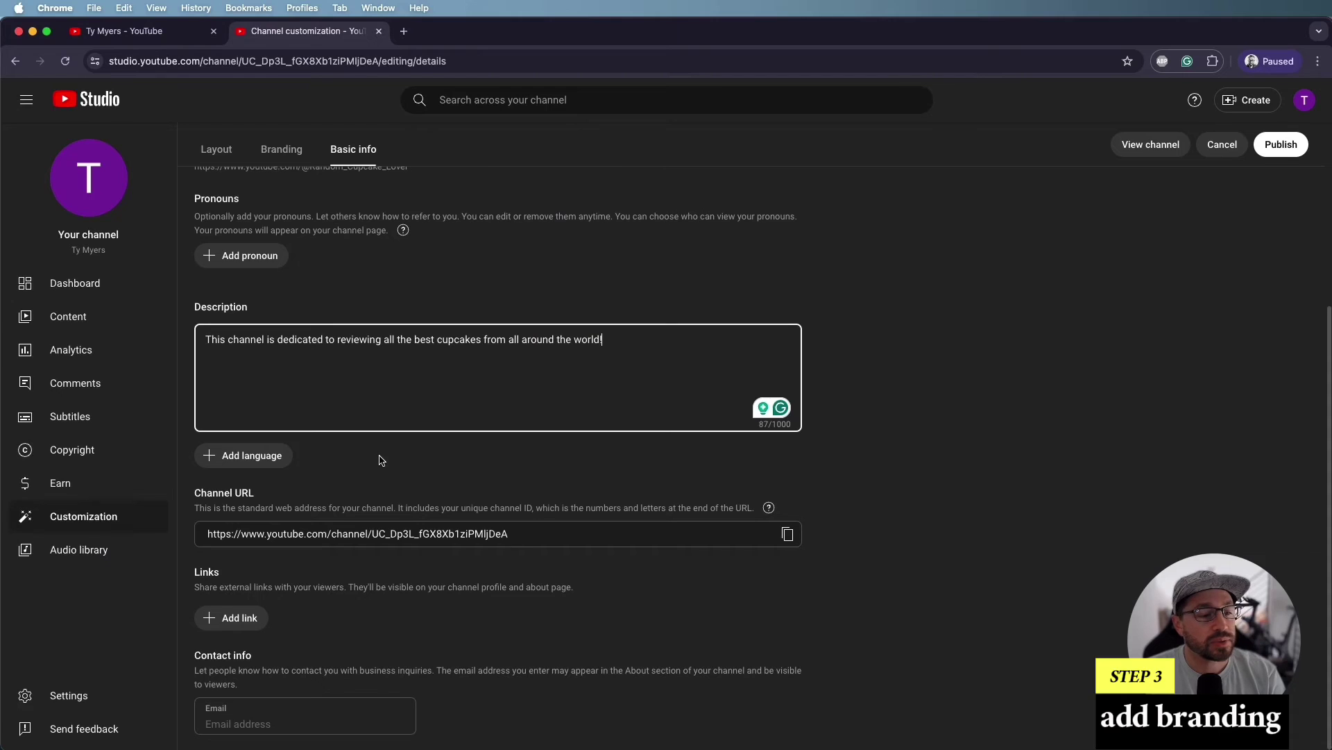
pyautogui.click(235, 617)
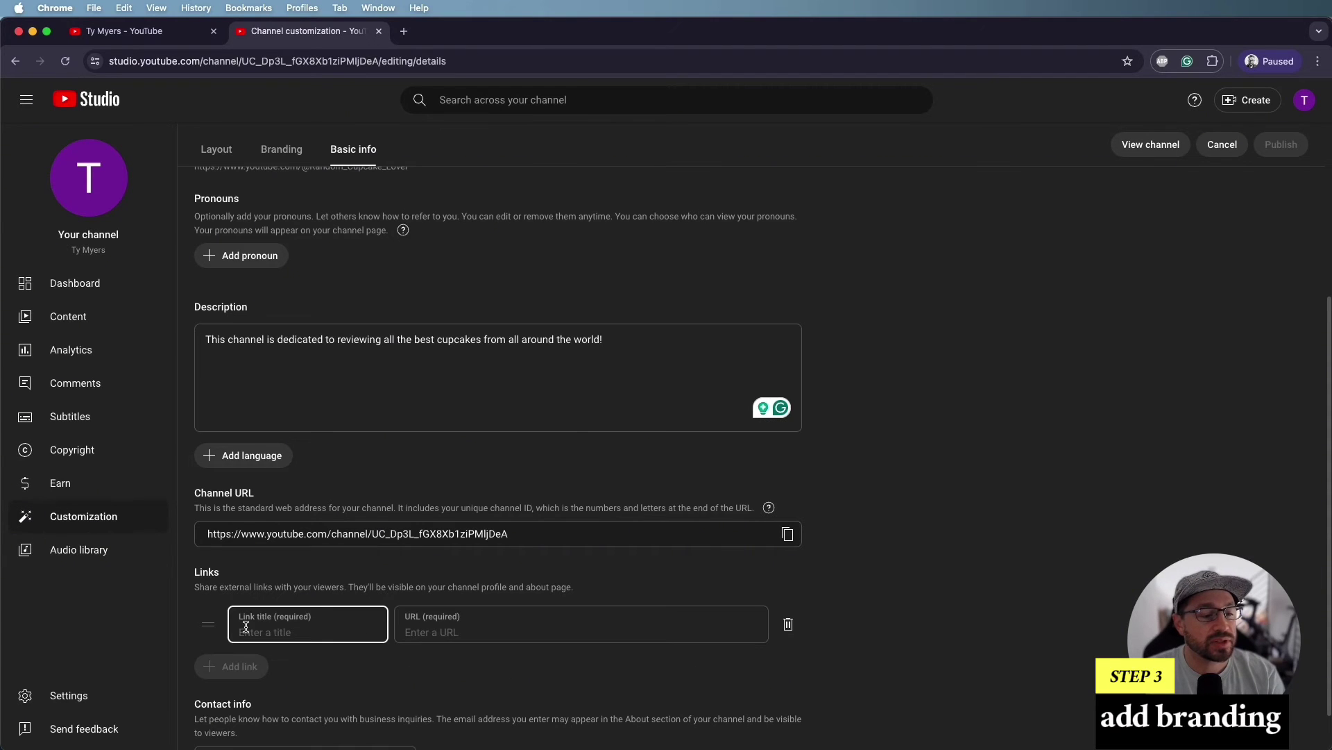
pyautogui.scroll(-1, 500, 644)
pyautogui.click(283, 720)
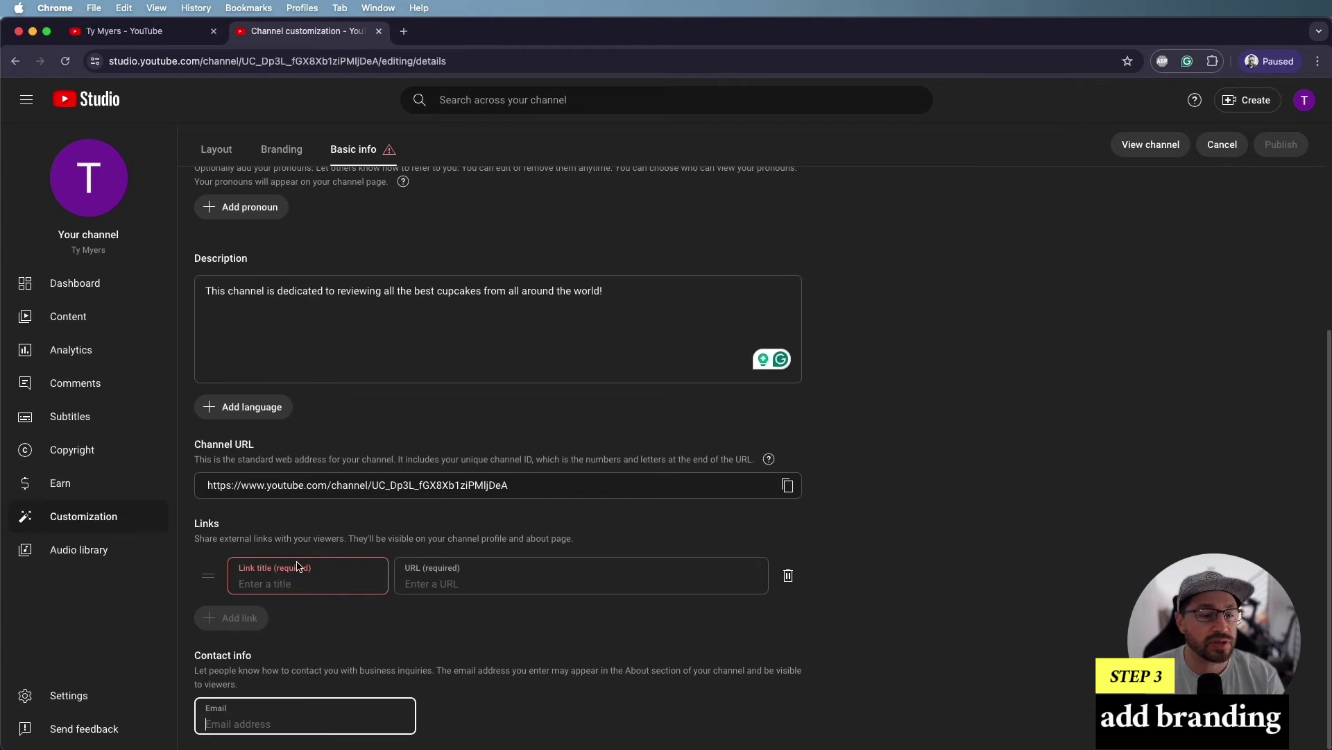
pyautogui.click(788, 575)
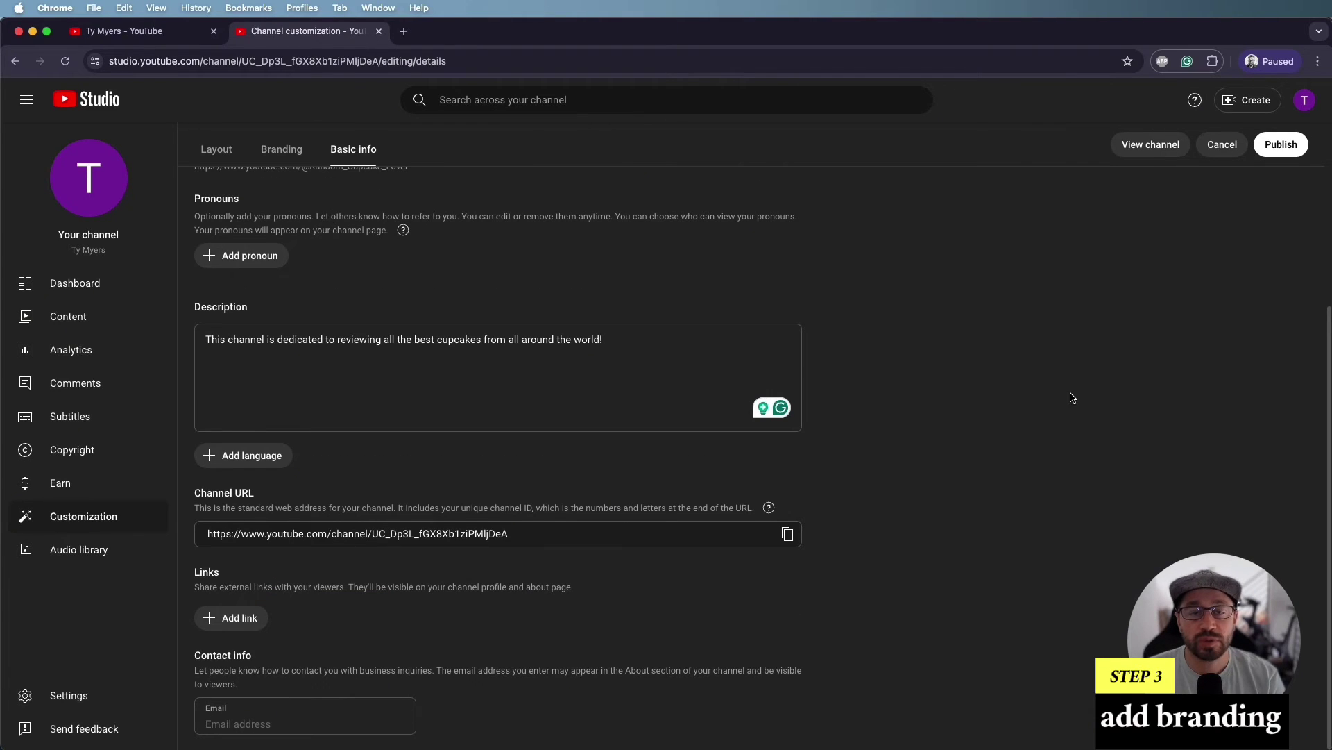
pyautogui.scroll(5, 976, 420)
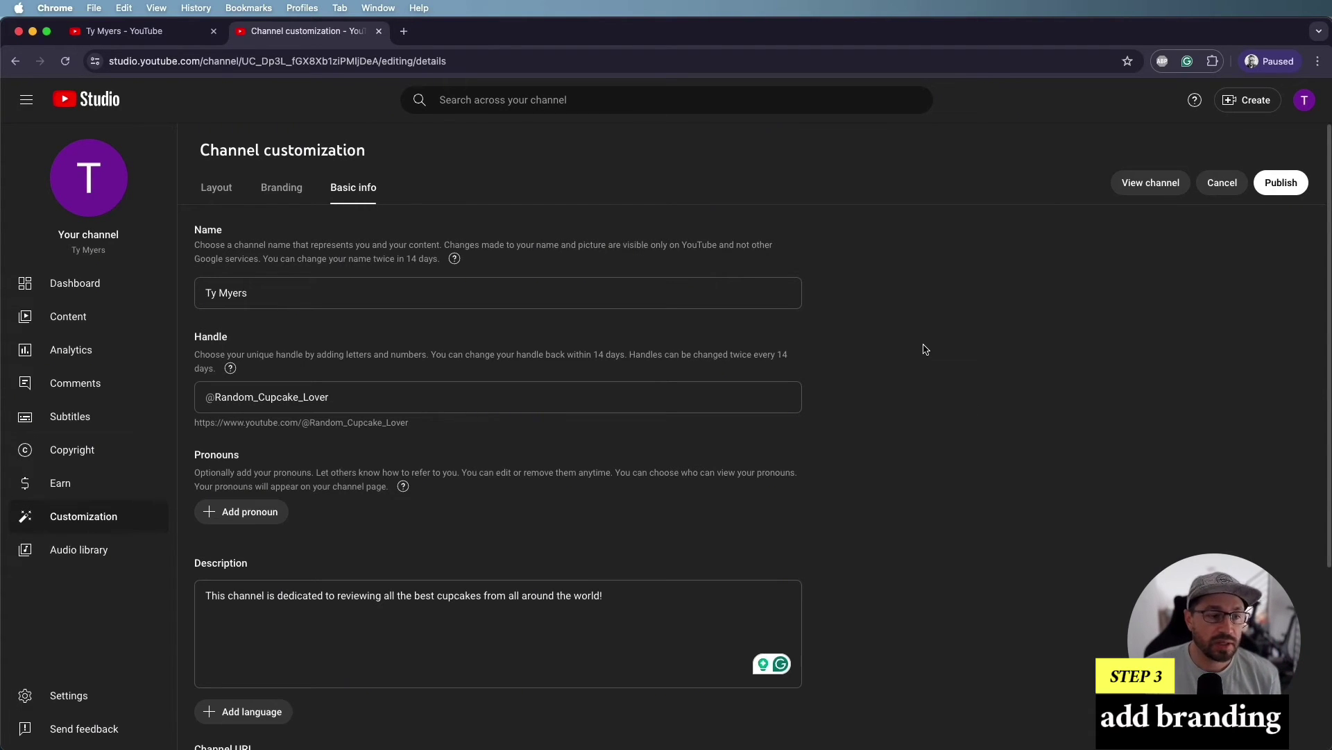
# Step: Publish the customization and review the description in the live channel's About details
pyautogui.click(1281, 184)
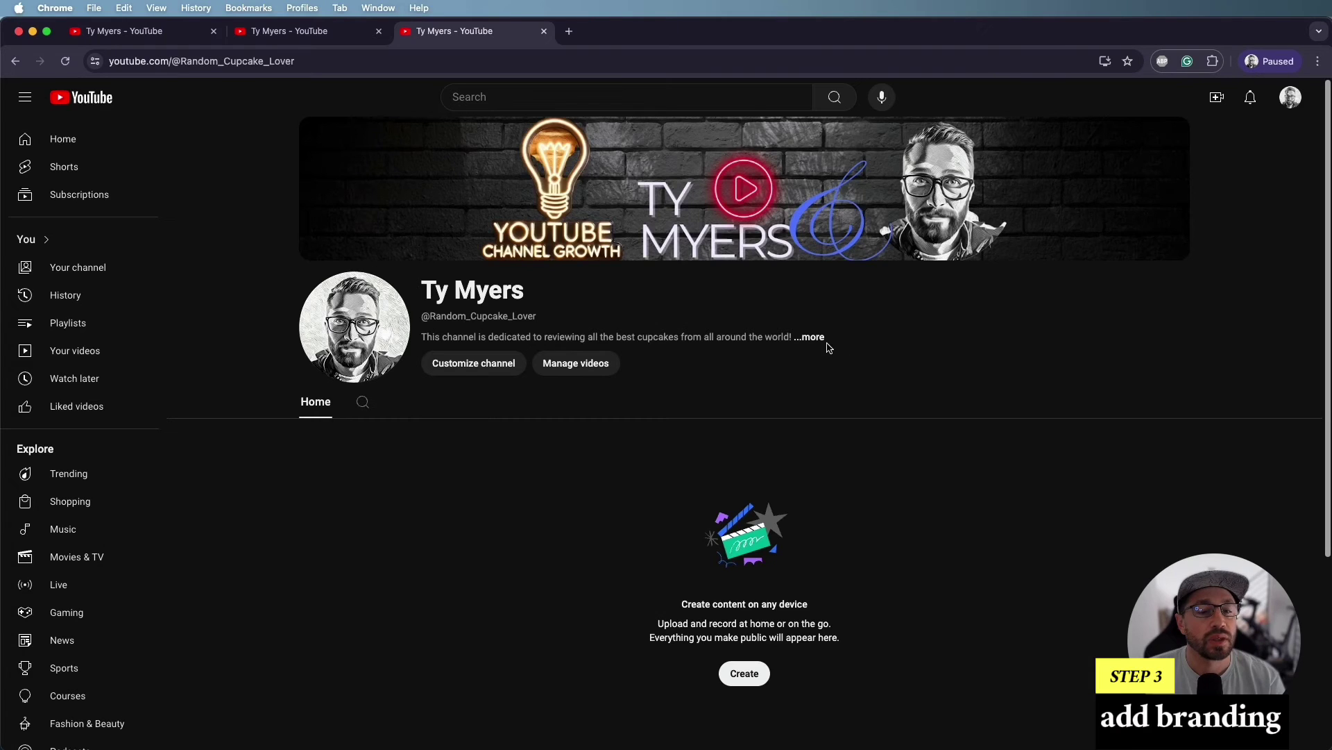
pyautogui.click(827, 344)
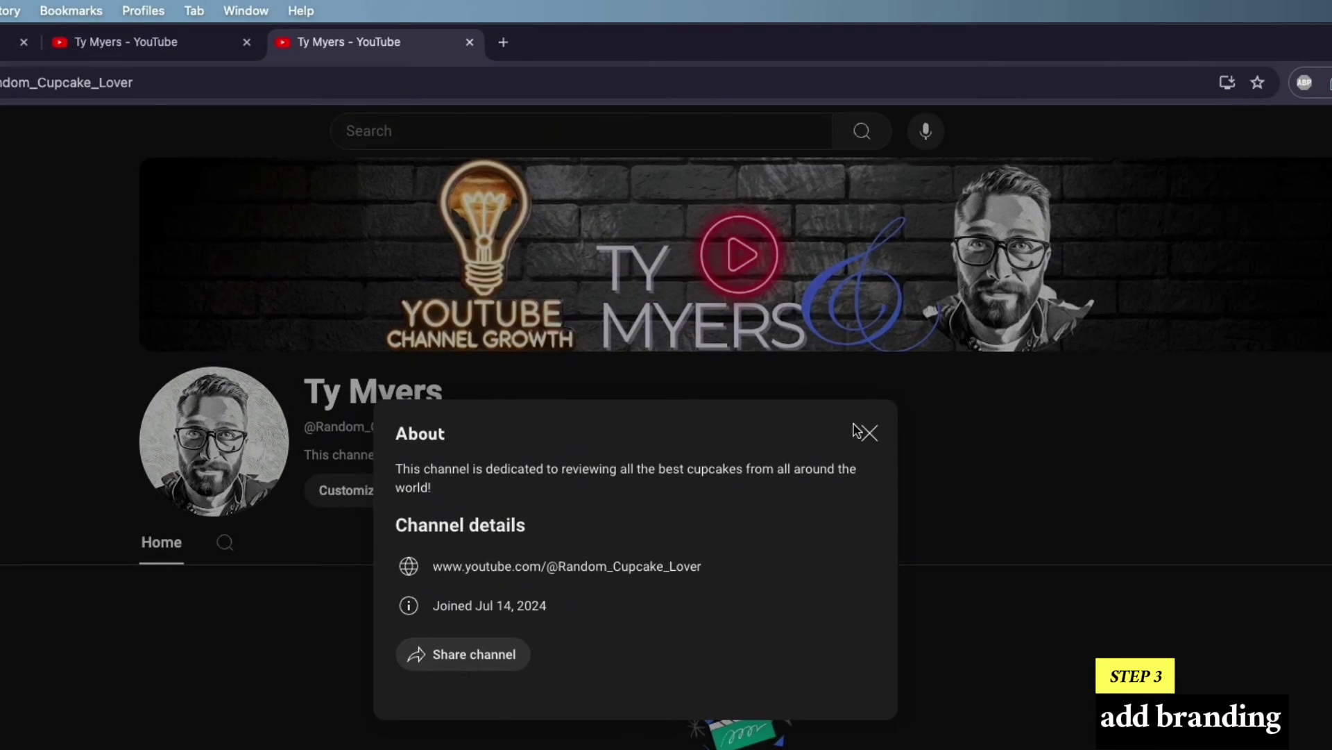
pyautogui.click(839, 318)
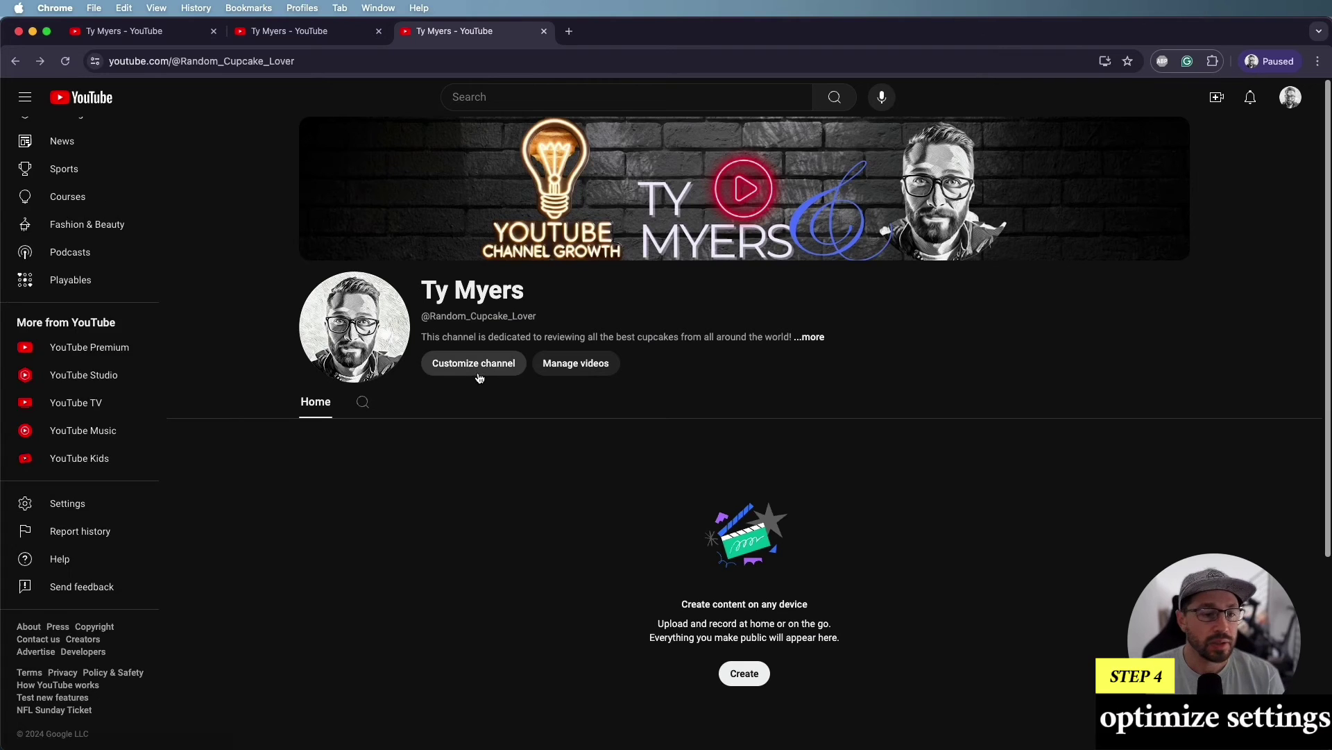
# Step: Under Settings > Channel > Feature eligibility, start phone verification for intermediate features
pyautogui.click(476, 371)
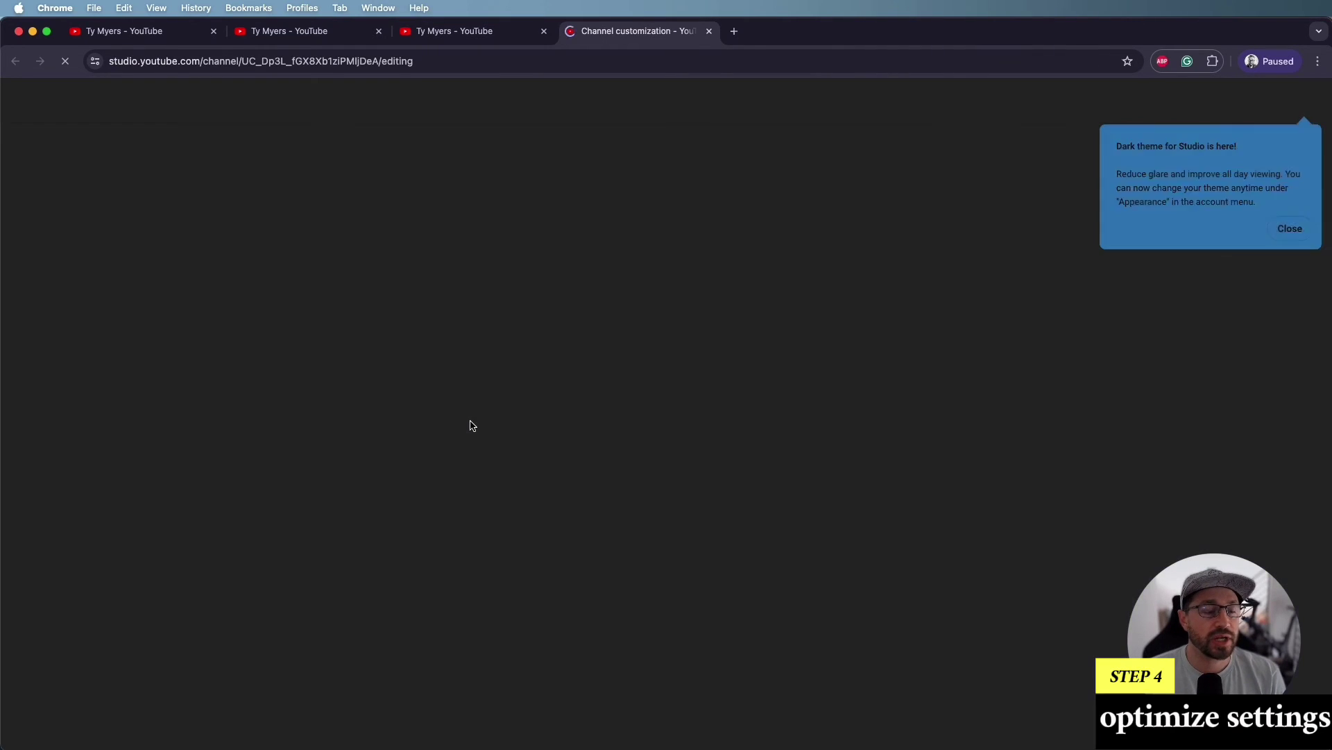
pyautogui.click(1292, 231)
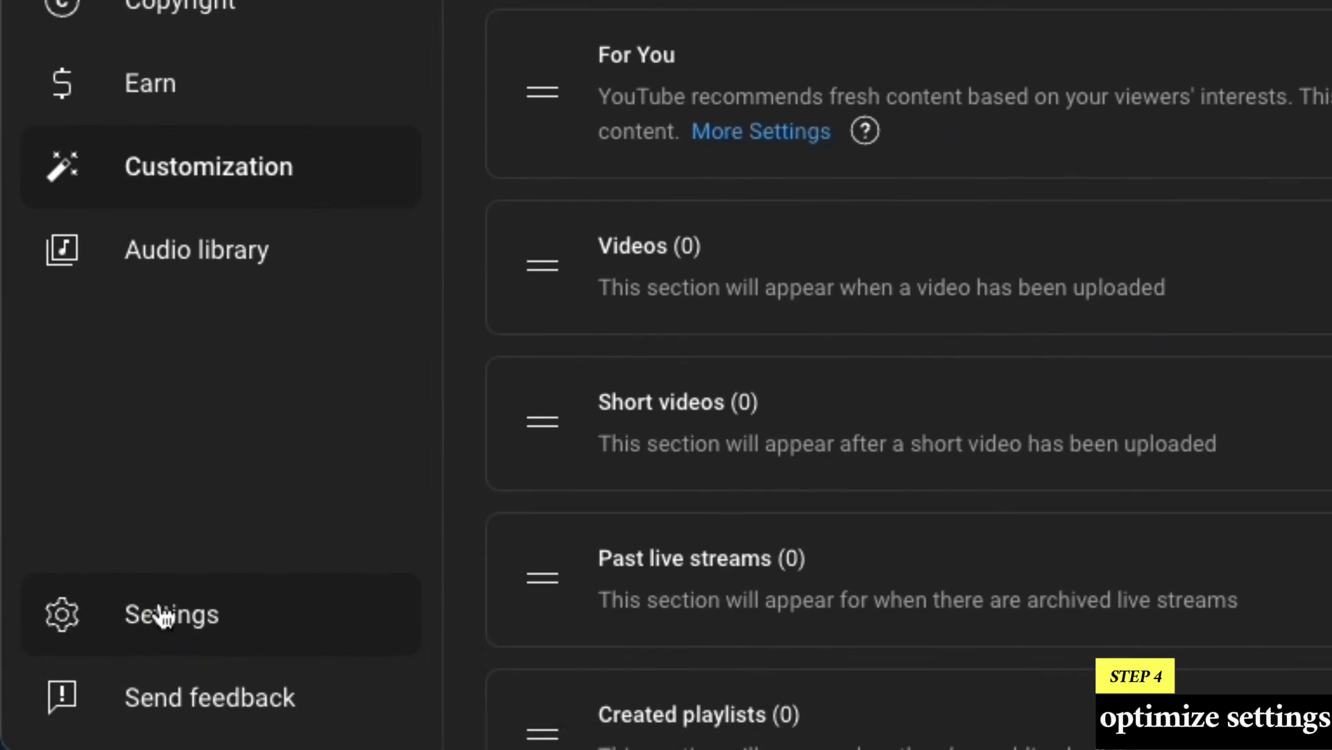
pyautogui.click(243, 618)
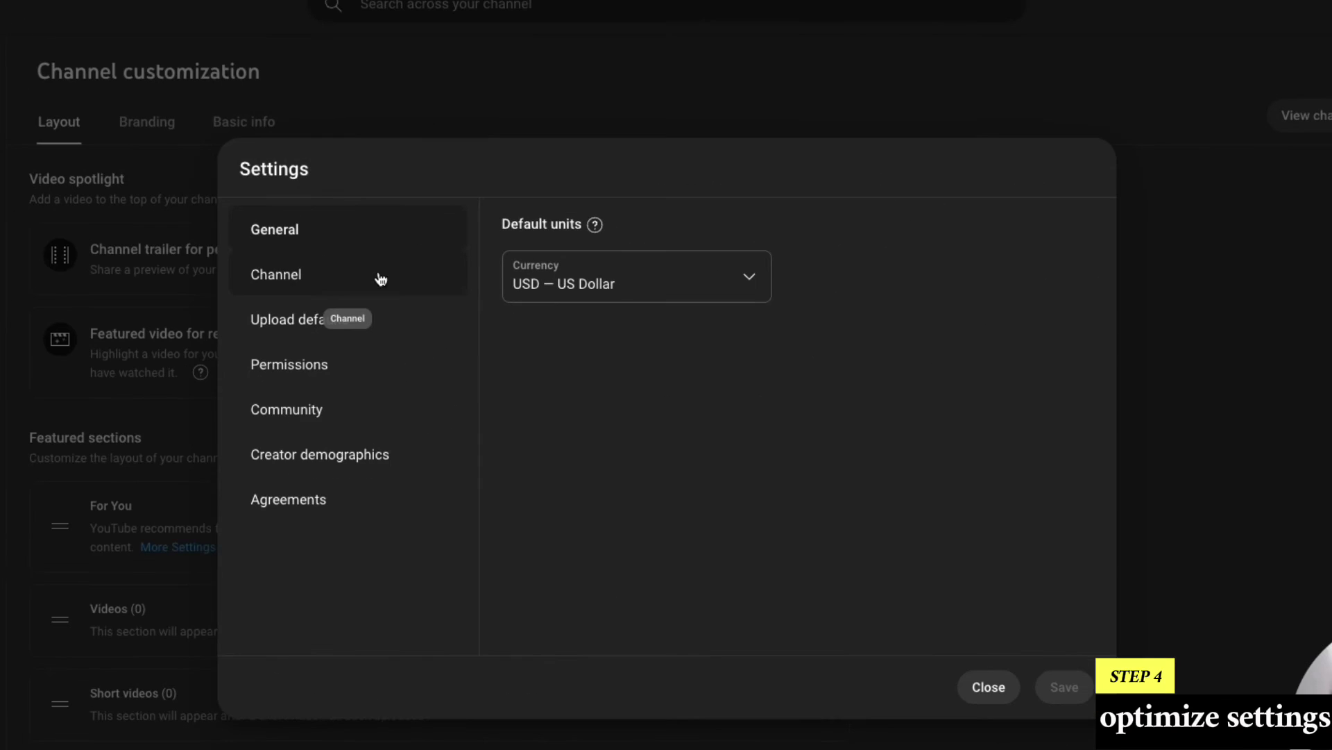
pyautogui.click(351, 281)
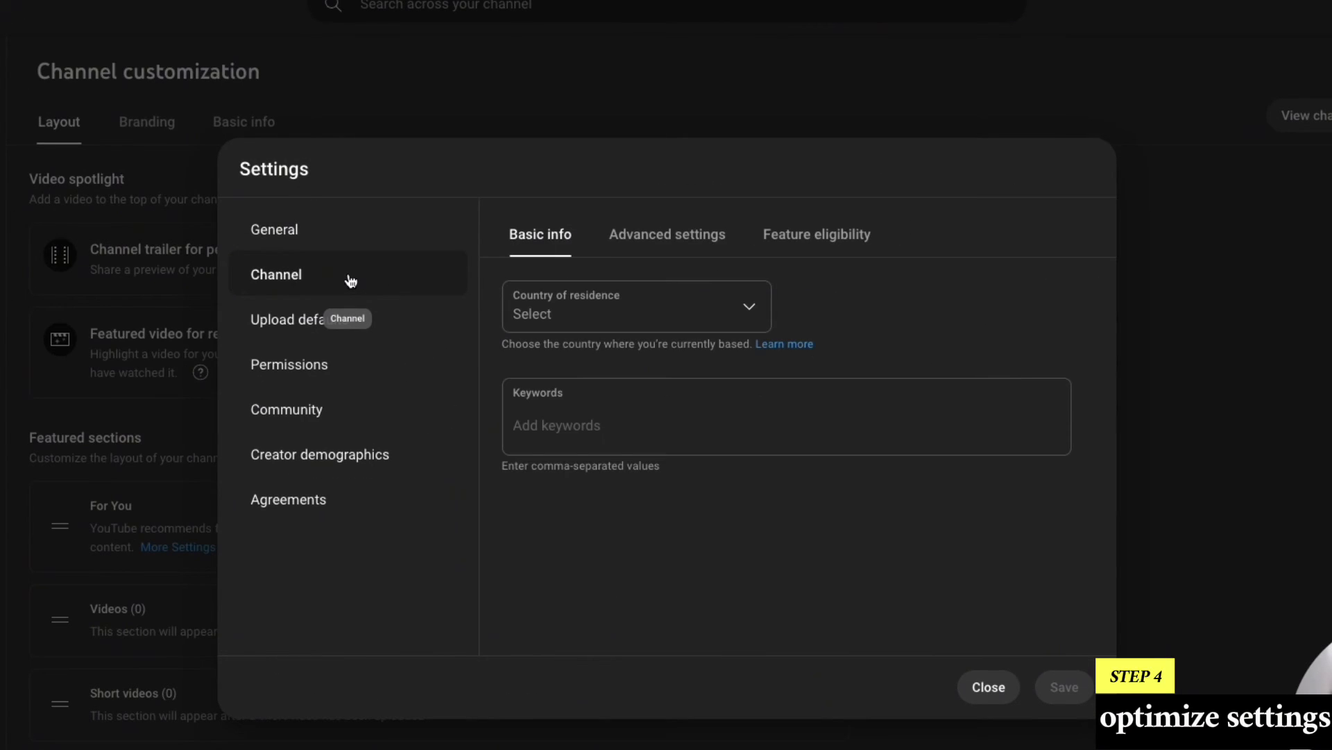
pyautogui.click(819, 242)
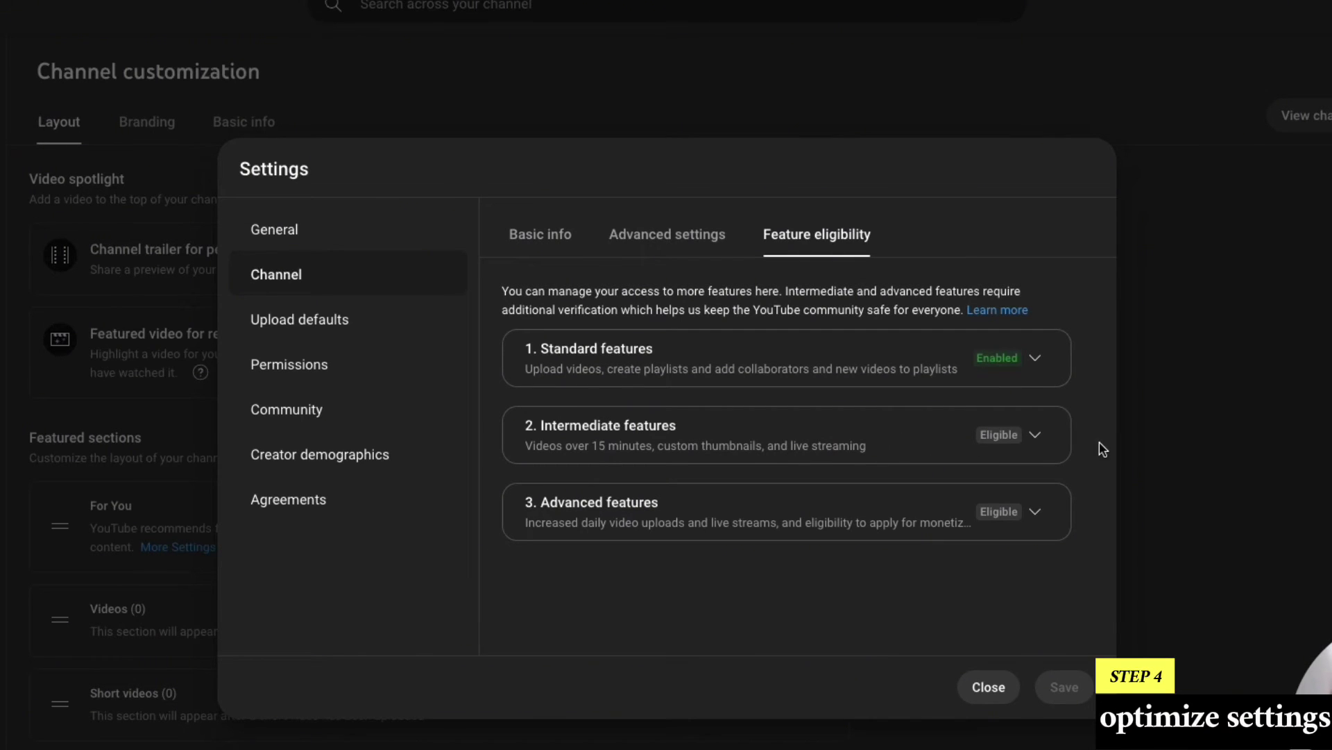
pyautogui.click(1039, 438)
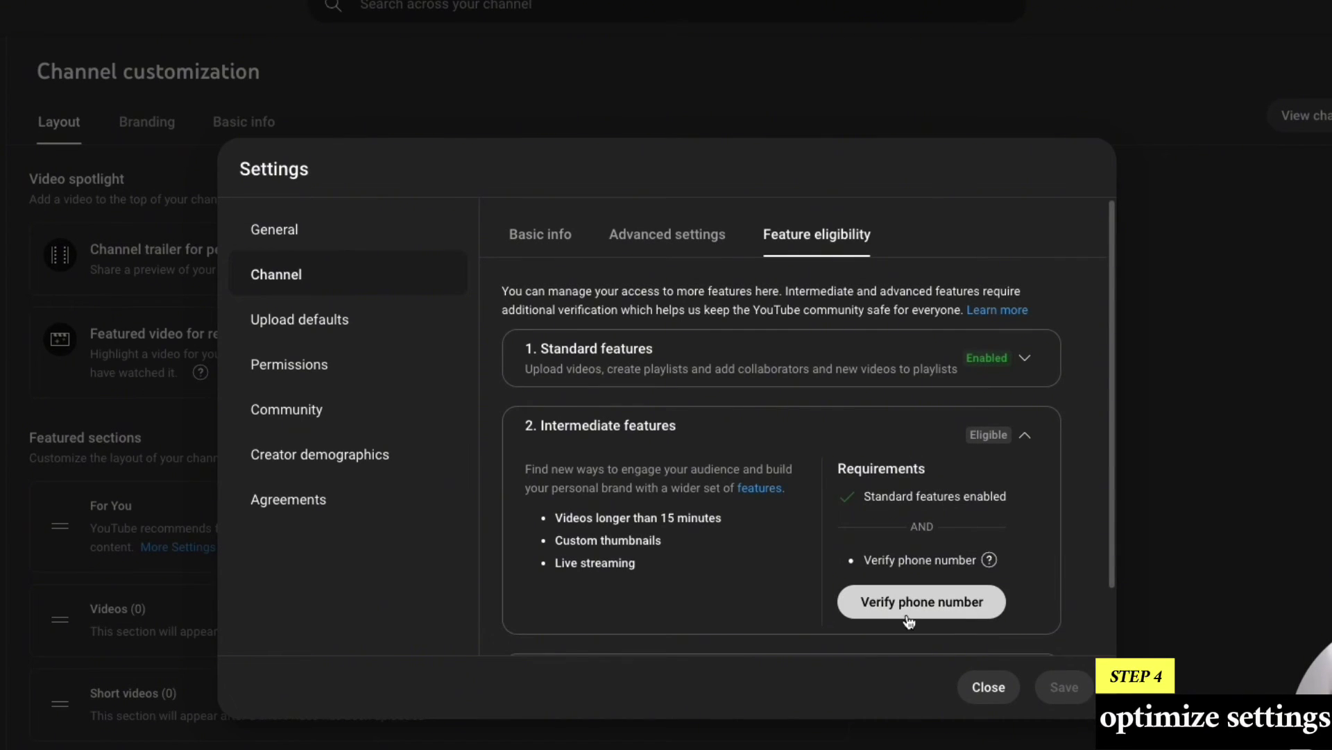
pyautogui.click(928, 605)
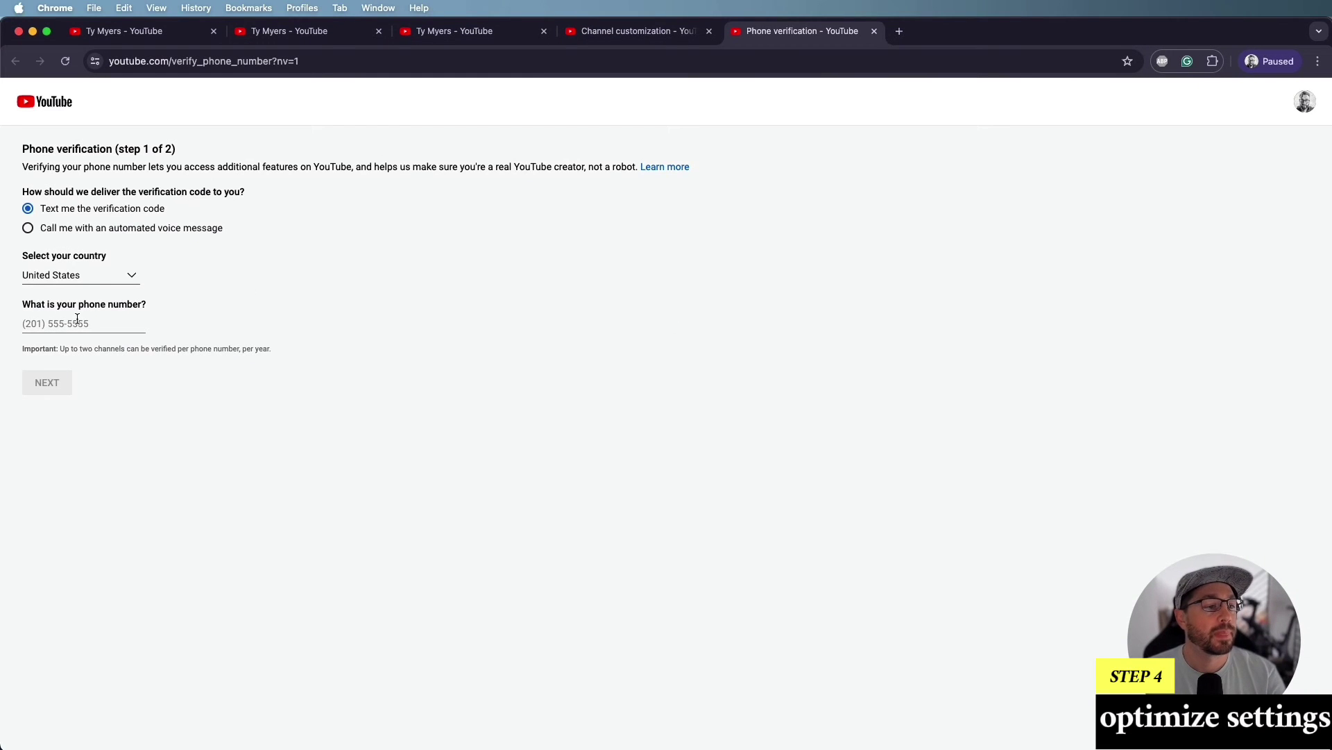
# Step: Enter the phone number, then submit the texted six-digit verification code
pyautogui.click(77, 319)
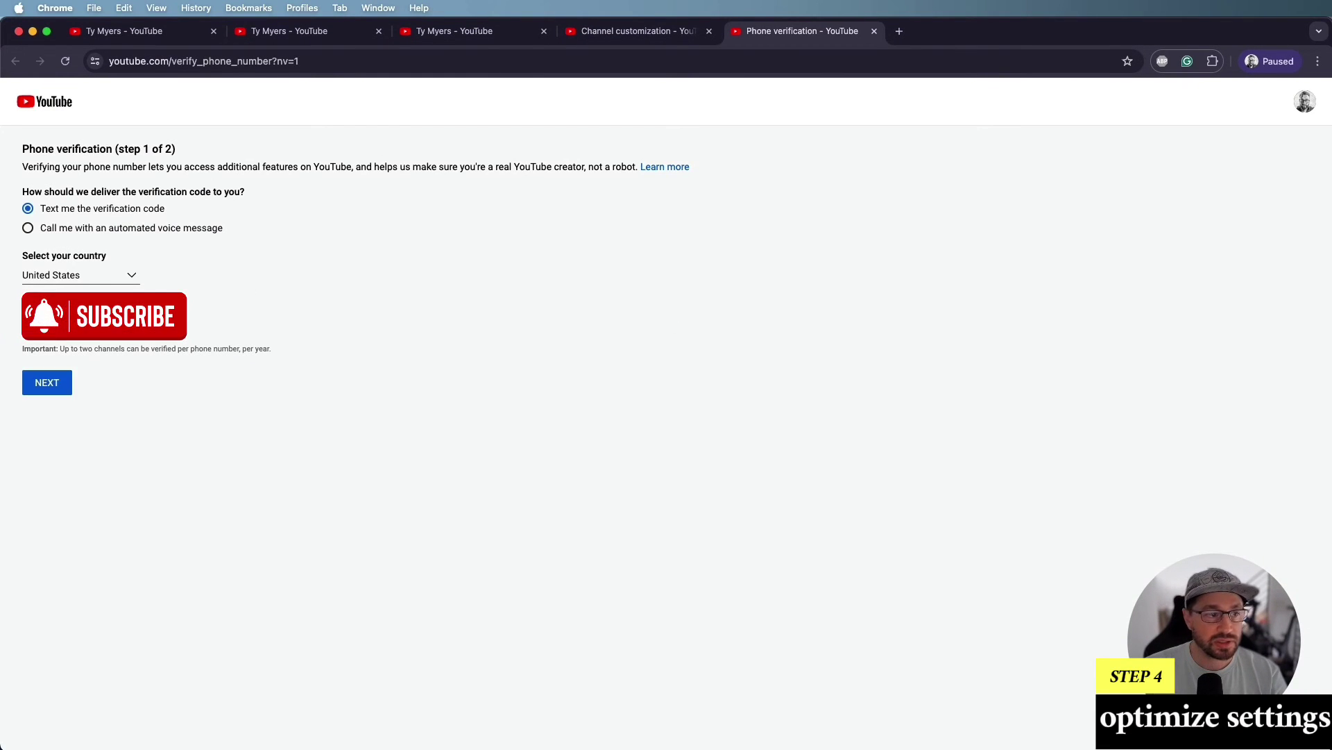
pyautogui.press('Return')
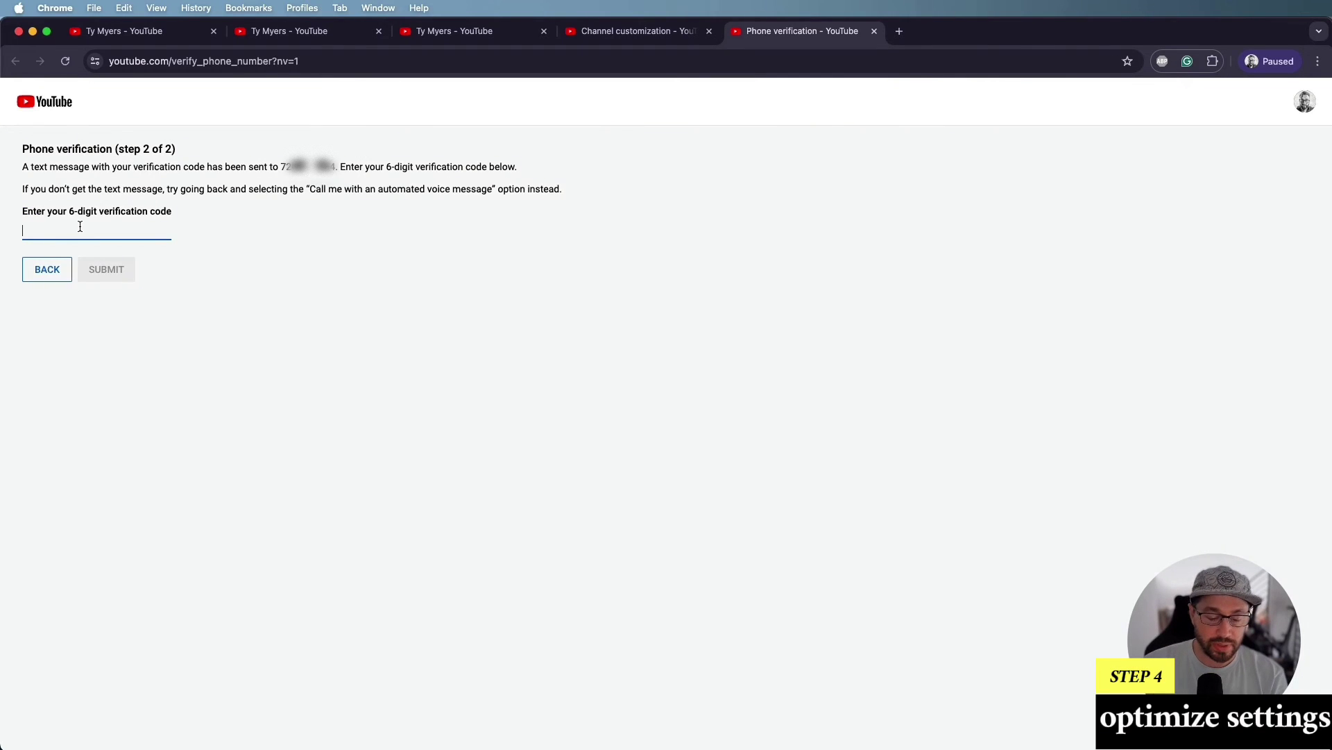
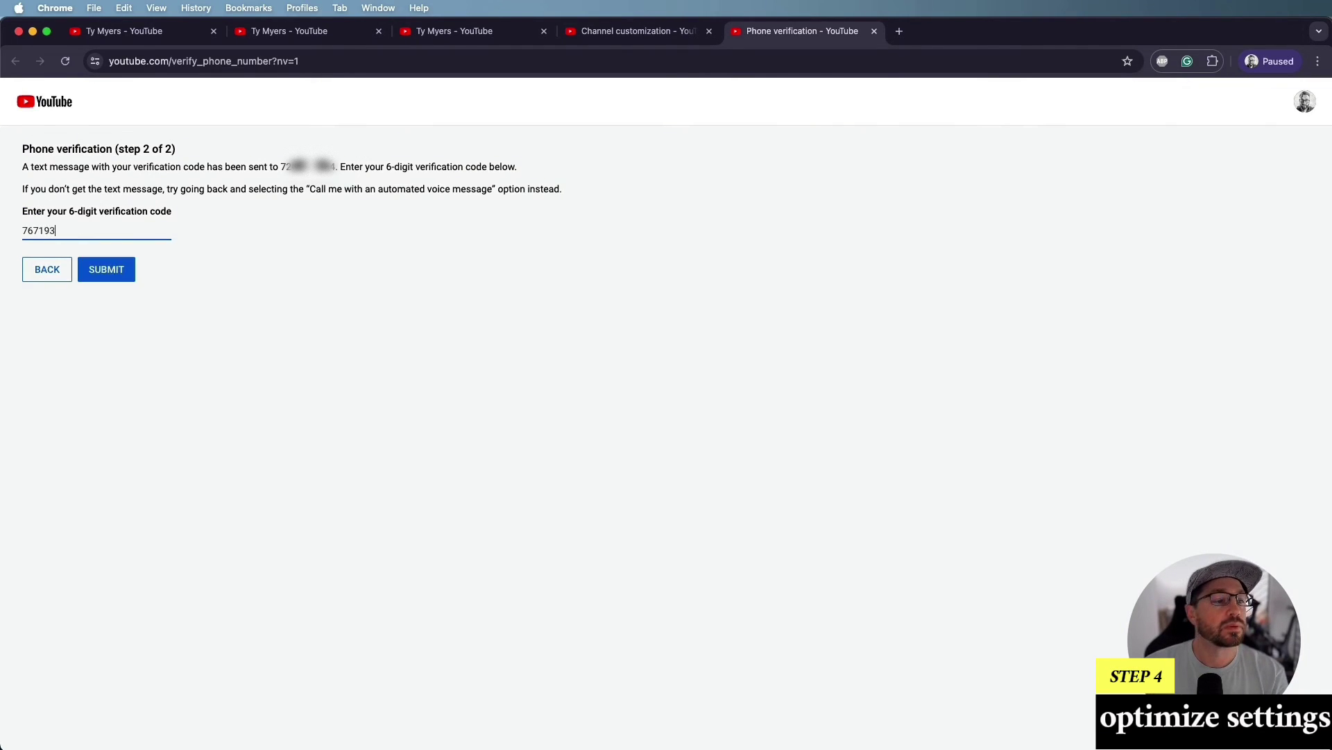
pyautogui.click(108, 270)
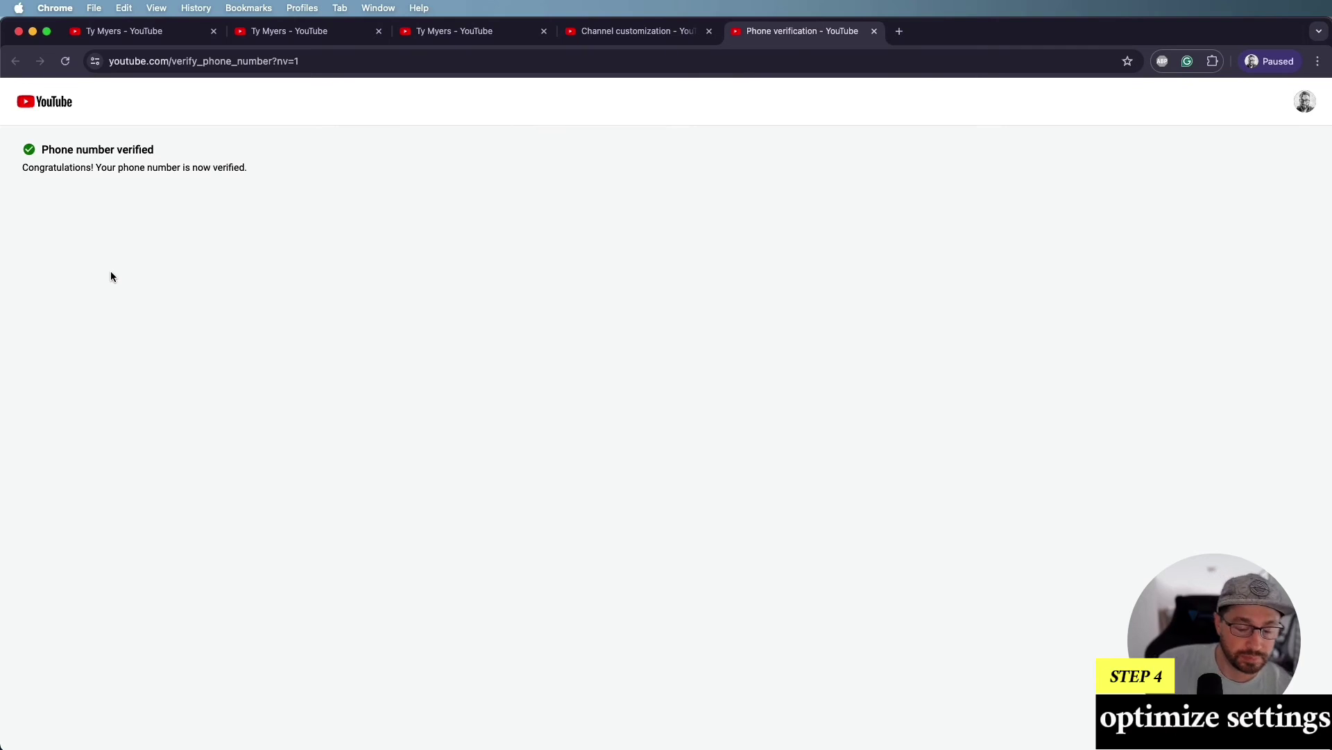
# Step: Confirm intermediate features now show as enabled under Feature eligibility
pyautogui.click(874, 32)
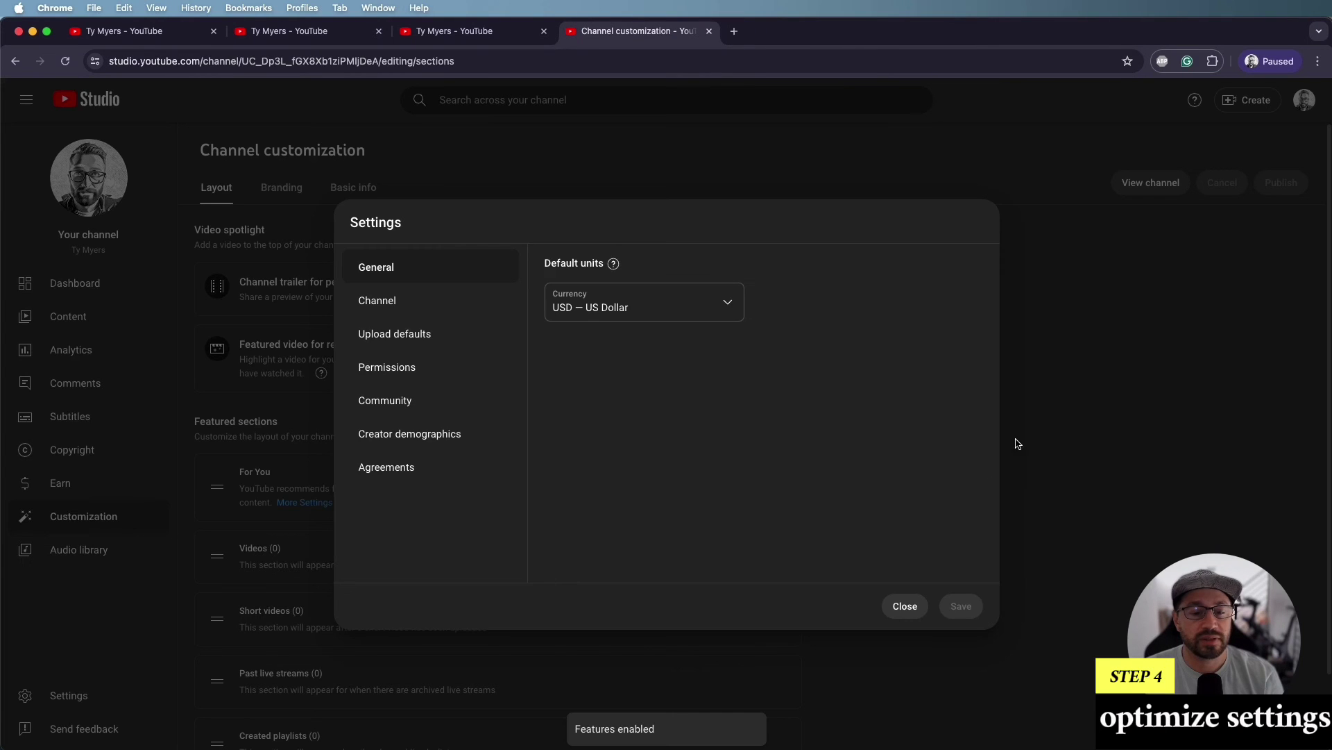
pyautogui.click(905, 606)
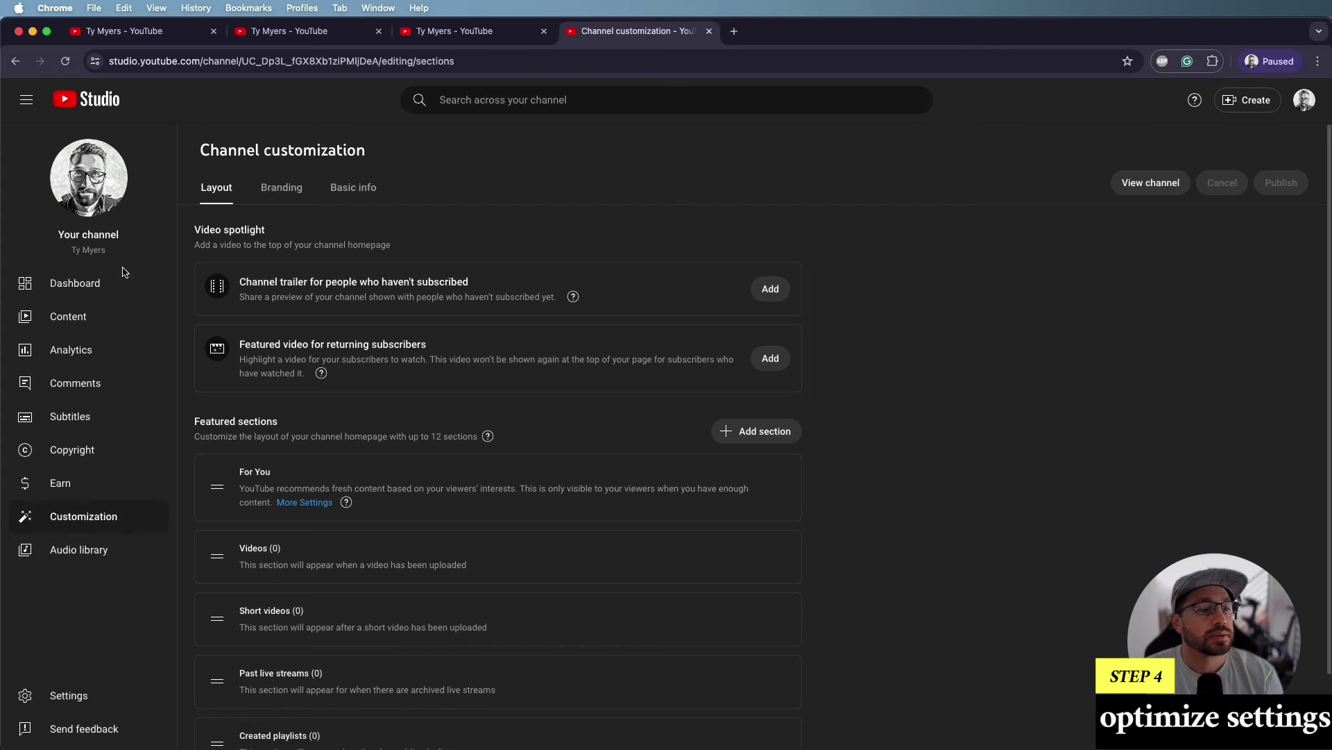
pyautogui.click(97, 705)
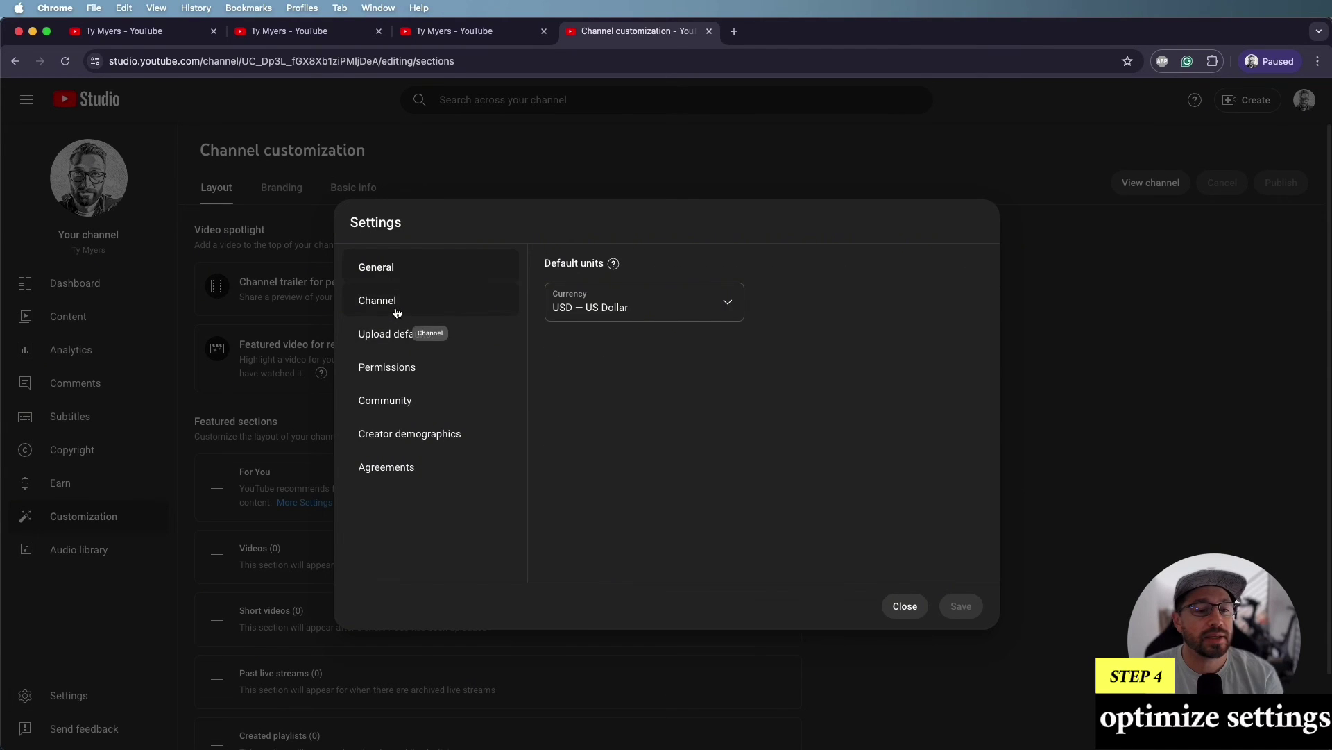
pyautogui.click(377, 302)
pyautogui.click(778, 270)
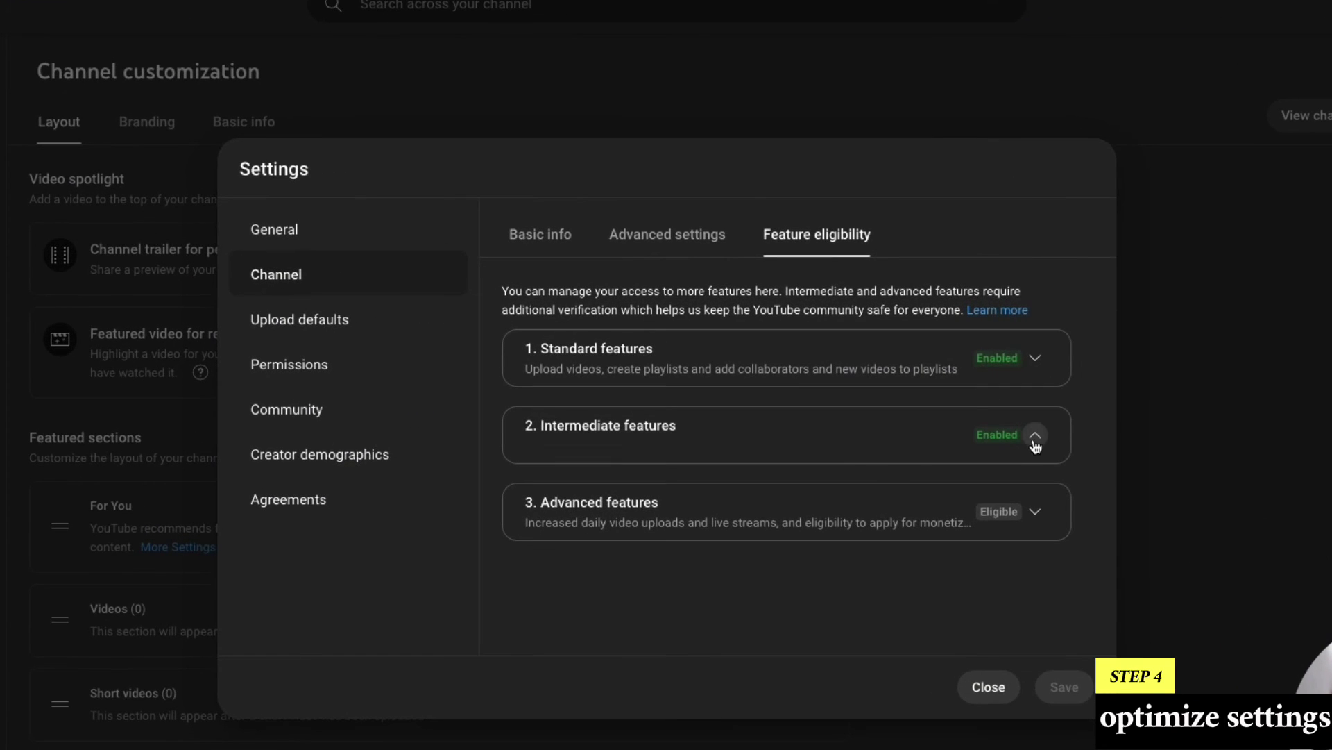
pyautogui.click(1035, 436)
pyautogui.click(1025, 436)
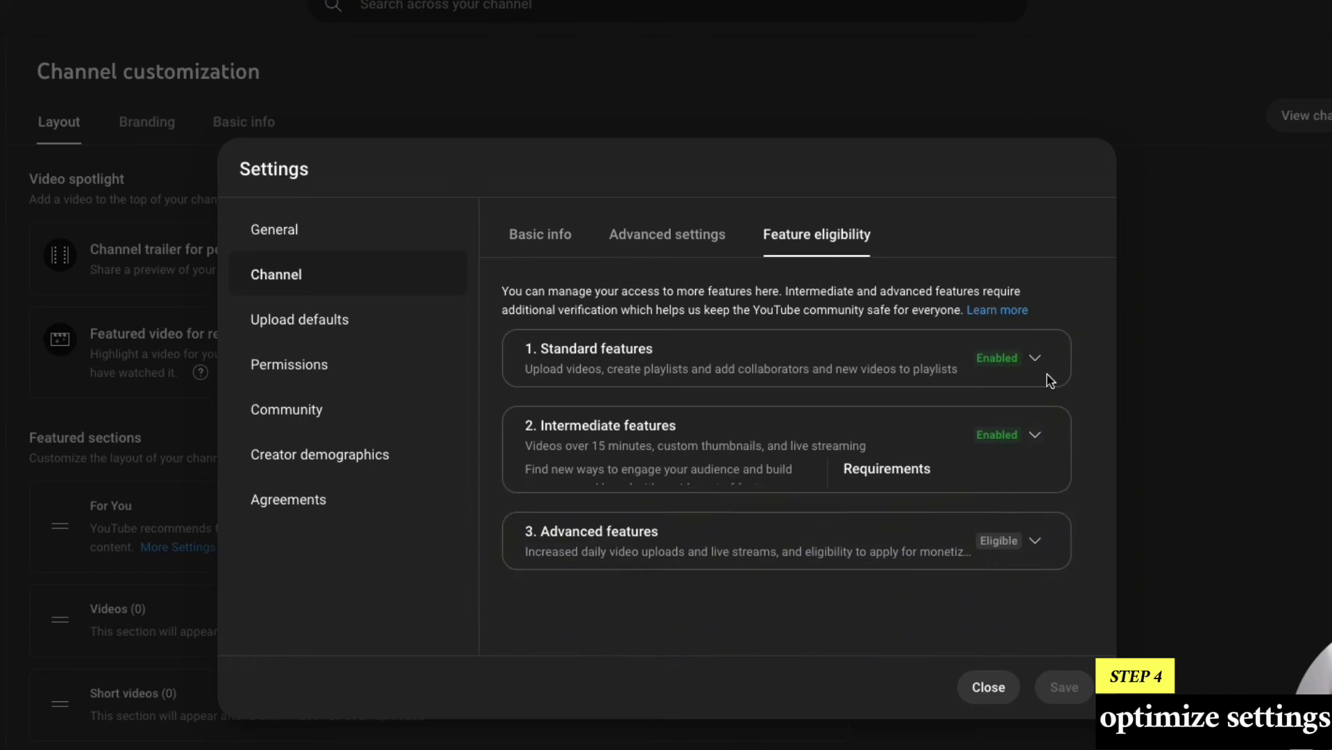
# Step: Save keywords 'Cupcake Baking' and 'Cupcakes' with United States as country of residence
pyautogui.click(540, 234)
pyautogui.click(595, 324)
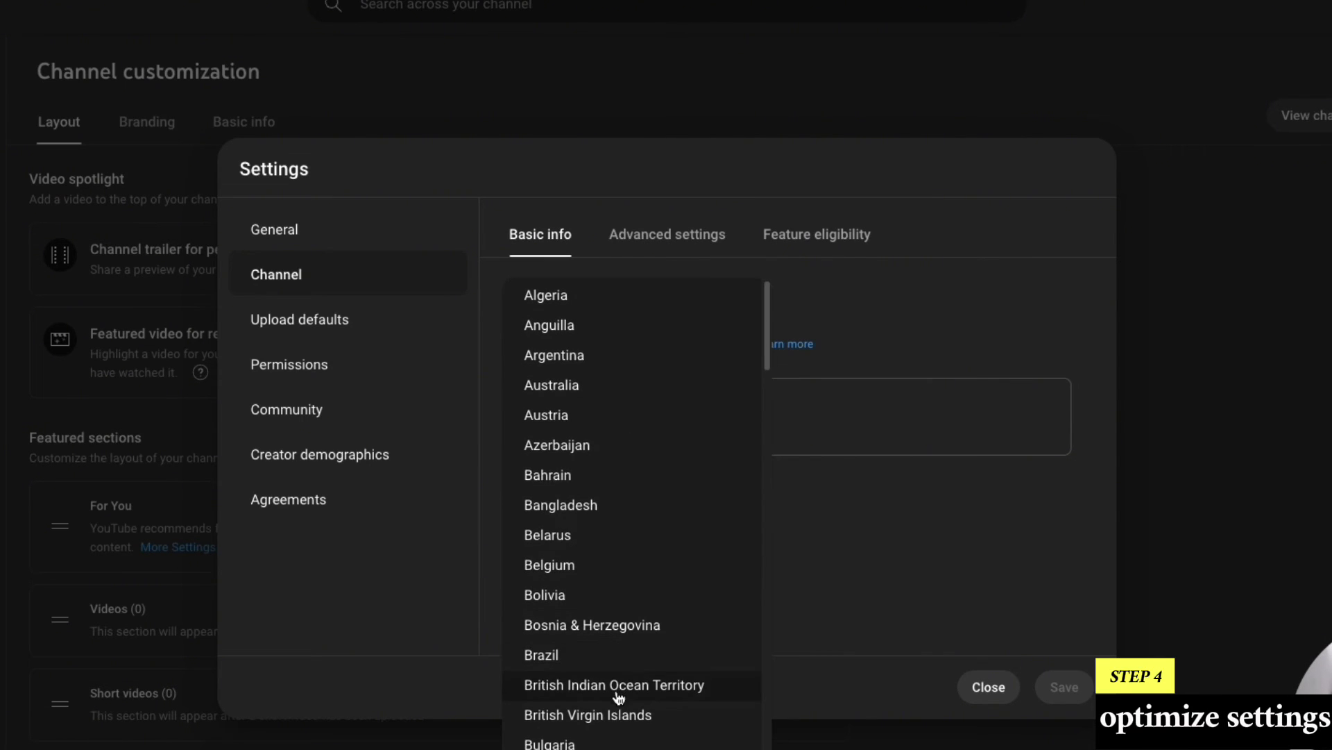
pyautogui.scroll(-1, 747, 389)
pyautogui.press('Escape')
pyautogui.click(588, 427)
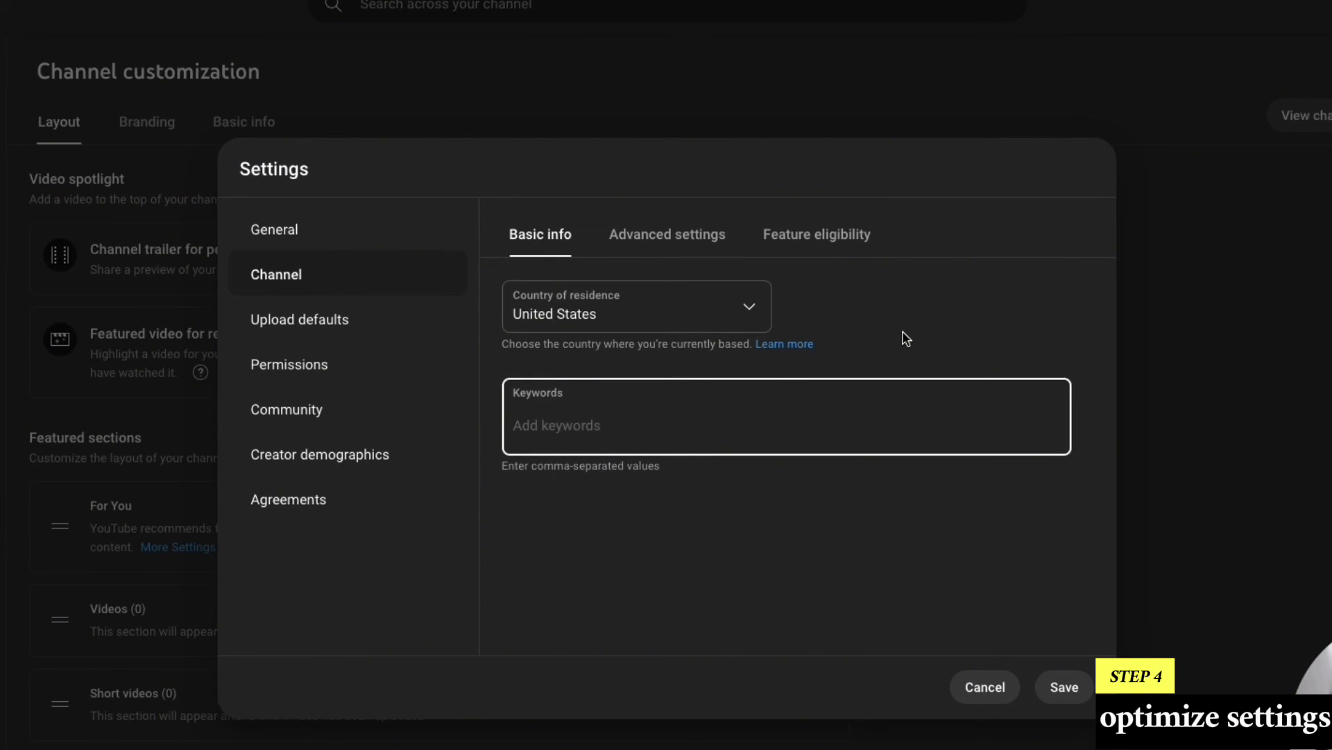
pyautogui.write('Cupcake Baking')
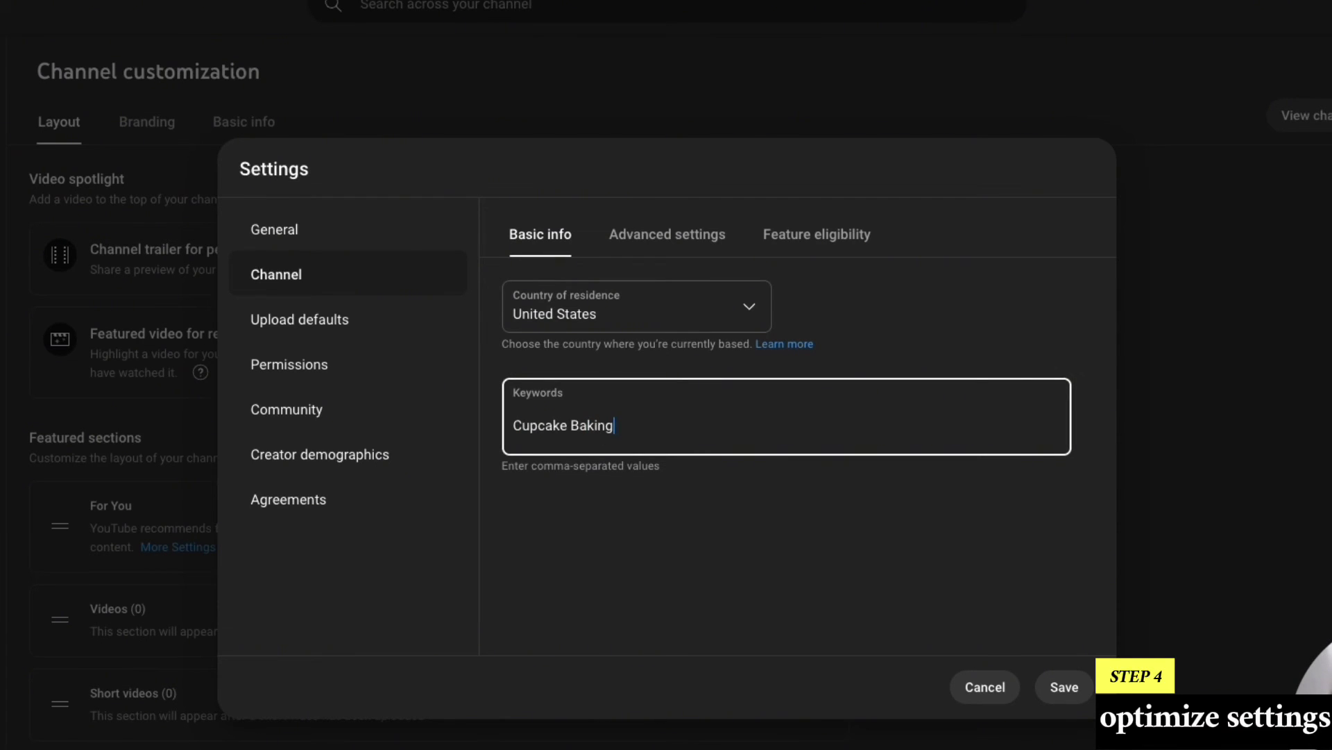
pyautogui.write(',Cupcakes')
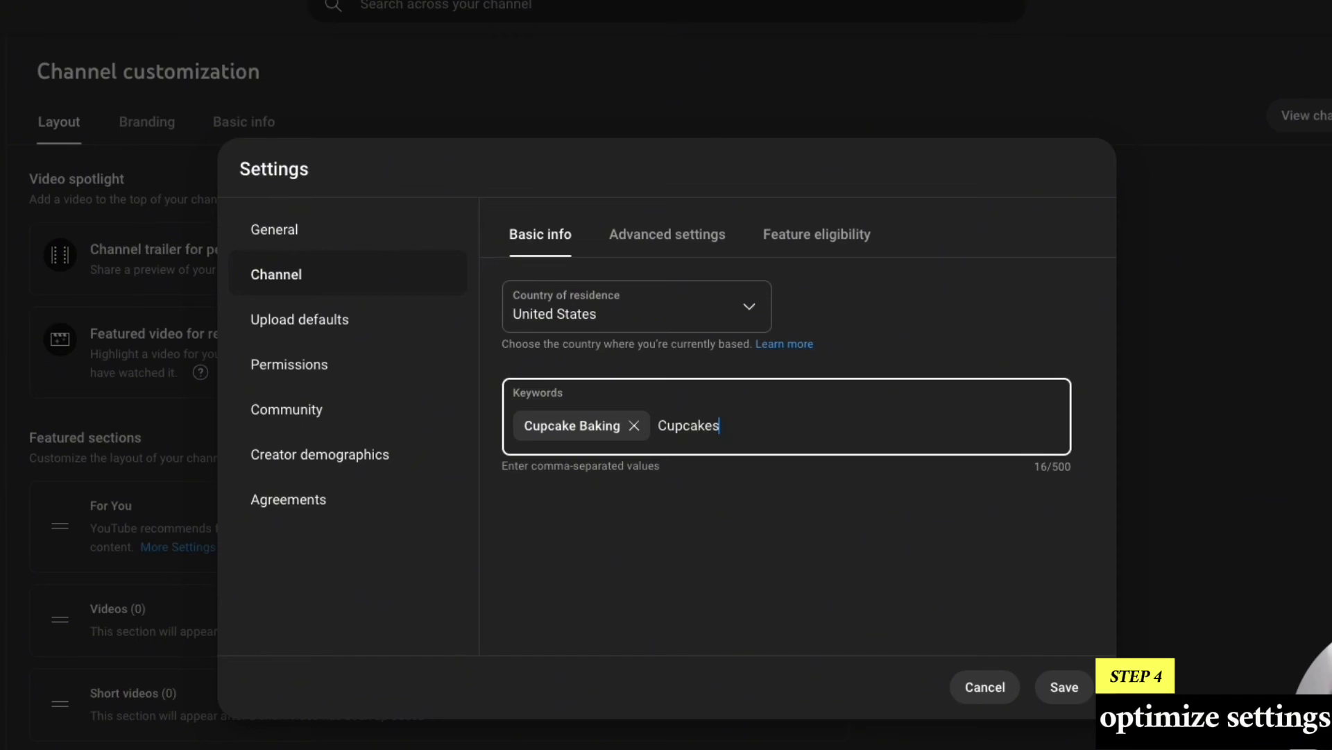
pyautogui.write(',')
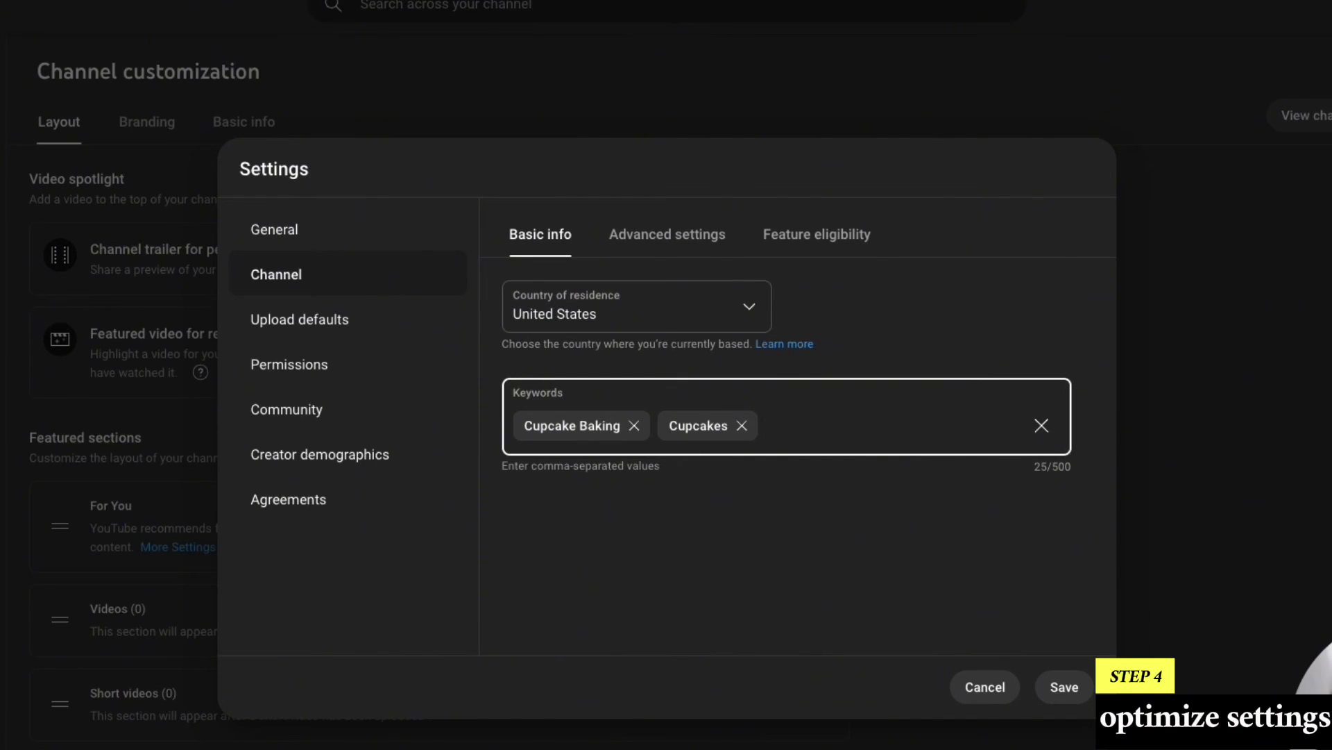
pyautogui.click(1006, 472)
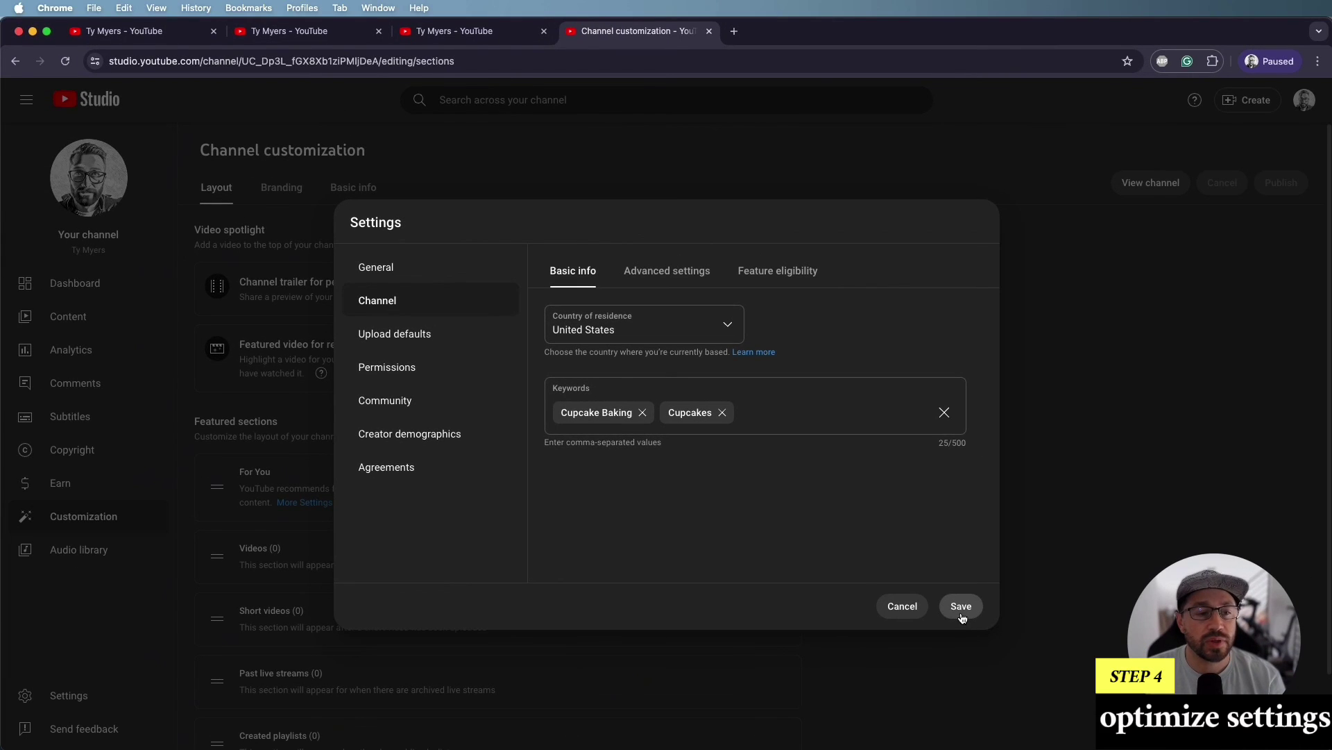
pyautogui.click(1063, 690)
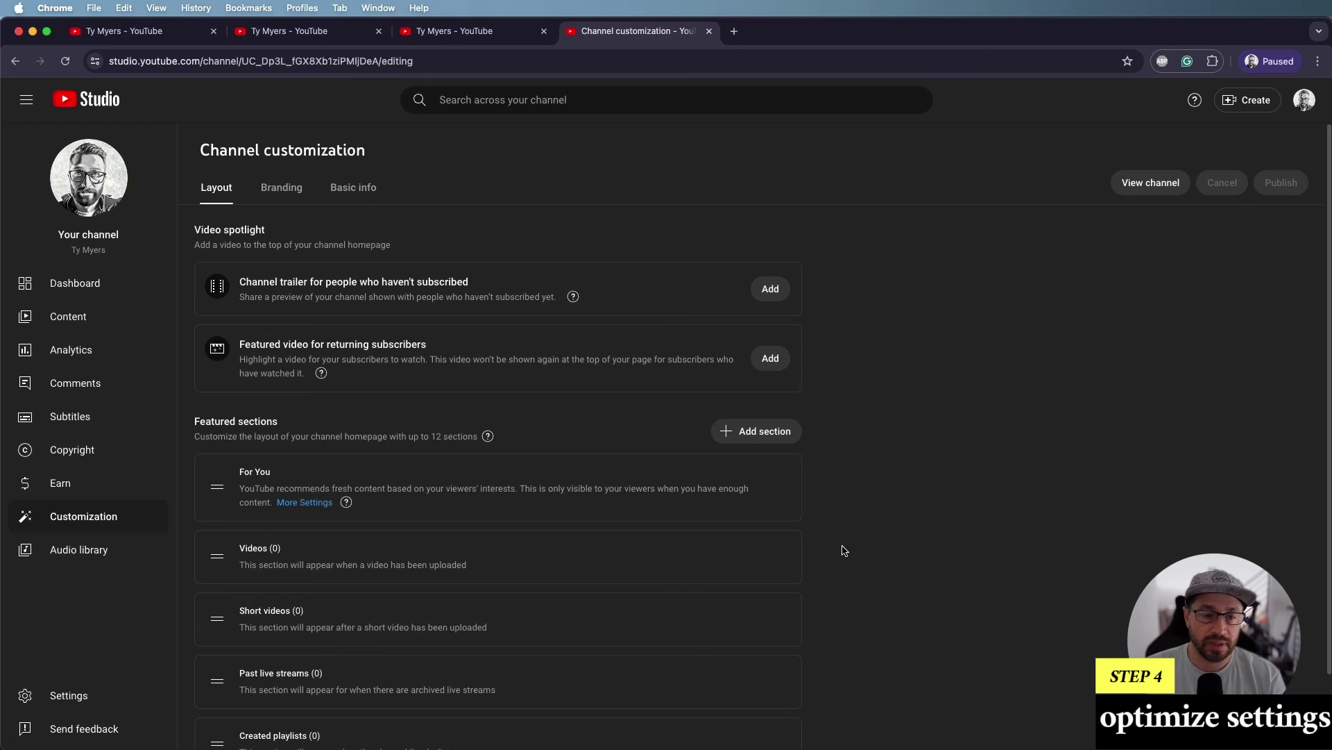
# Step: Open Settings > Upload defaults and switch to its Advanced settings tab
pyautogui.click(65, 694)
pyautogui.click(402, 335)
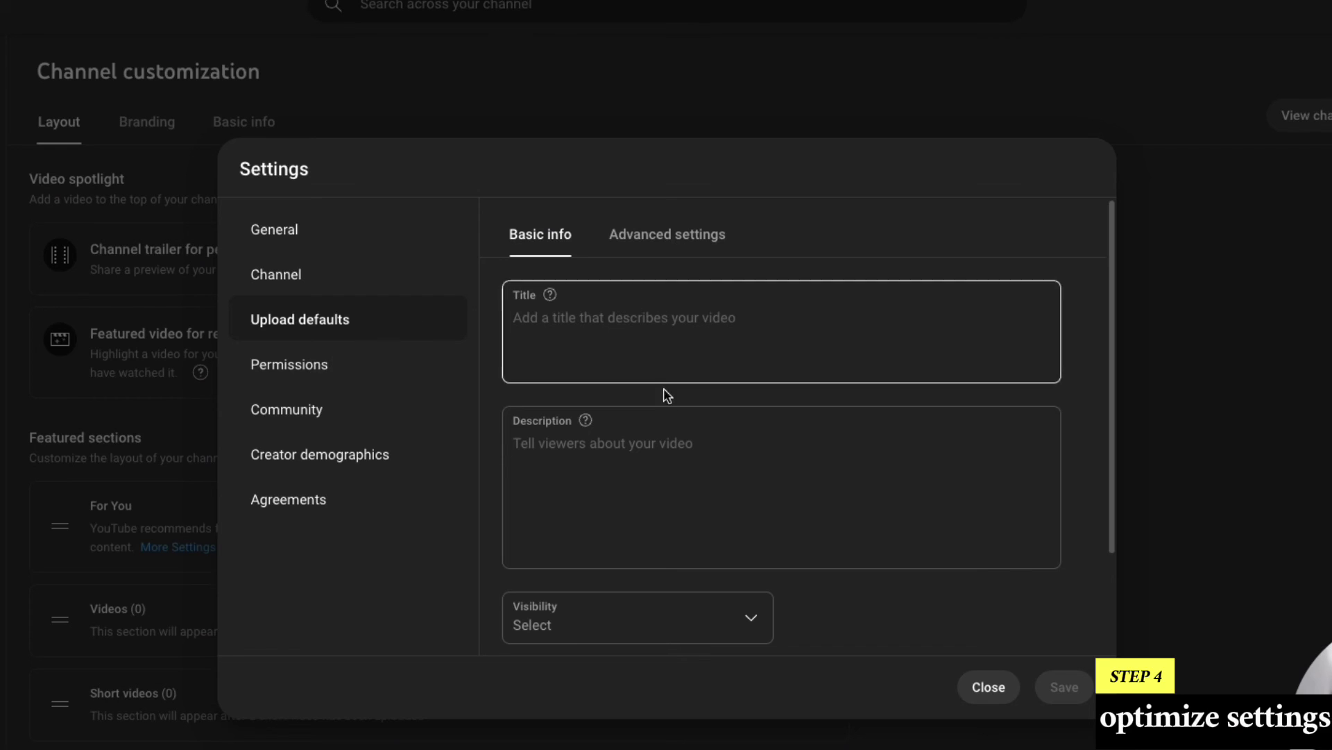
pyautogui.click(652, 467)
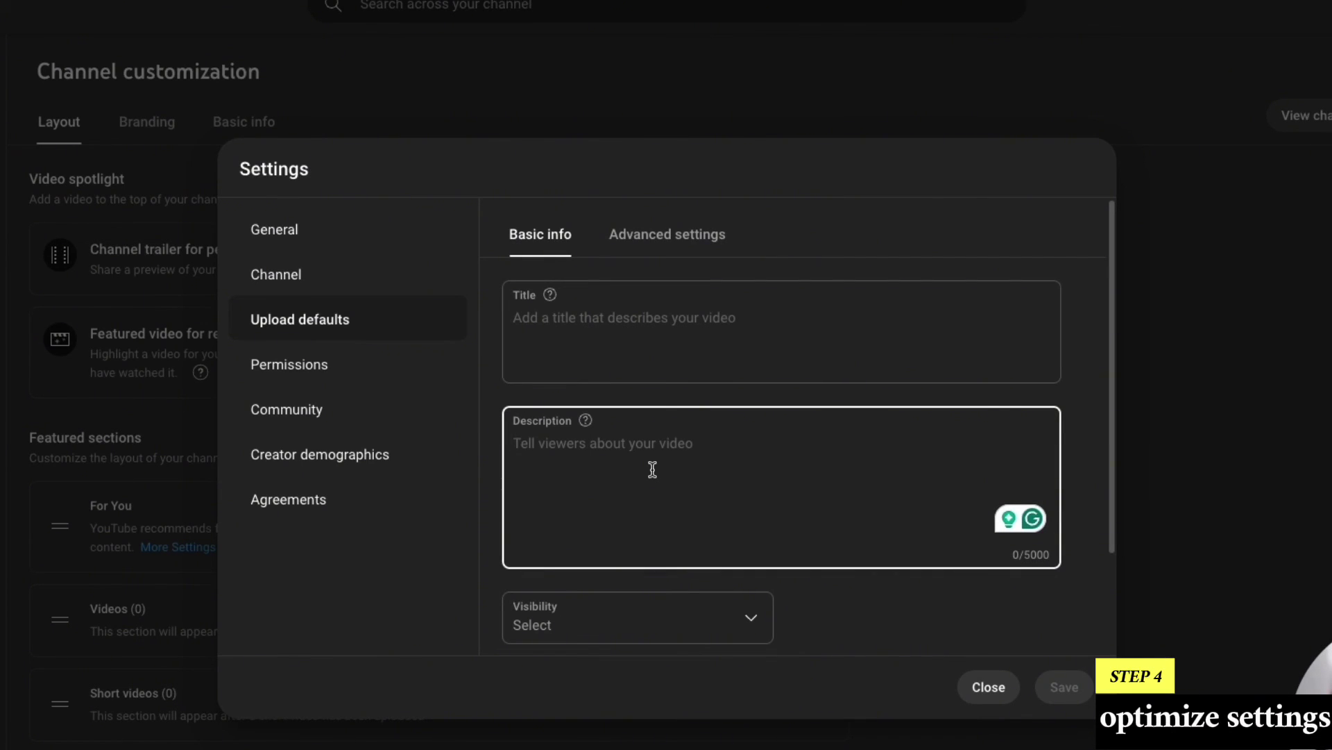
pyautogui.click(665, 238)
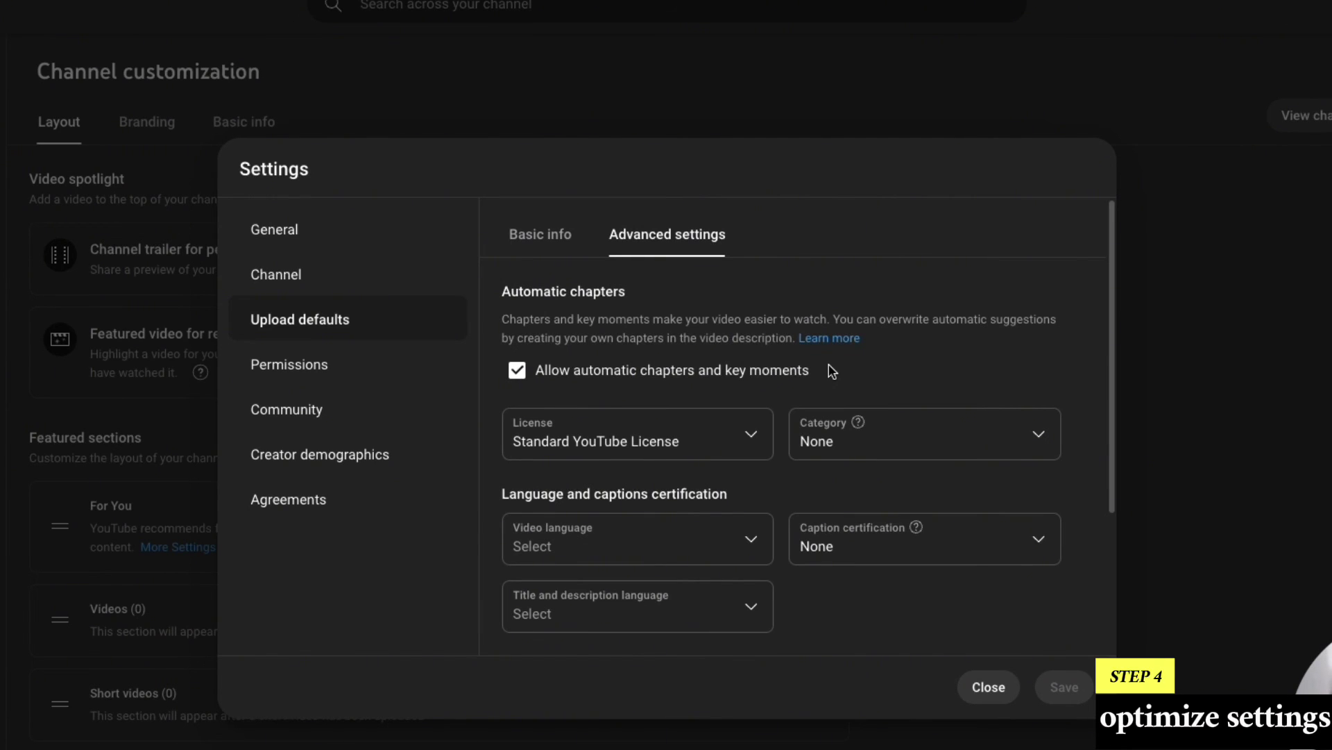
# Step: Uncheck 'Allow automatic chapters and key moments' in the advanced upload defaults
pyautogui.click(526, 373)
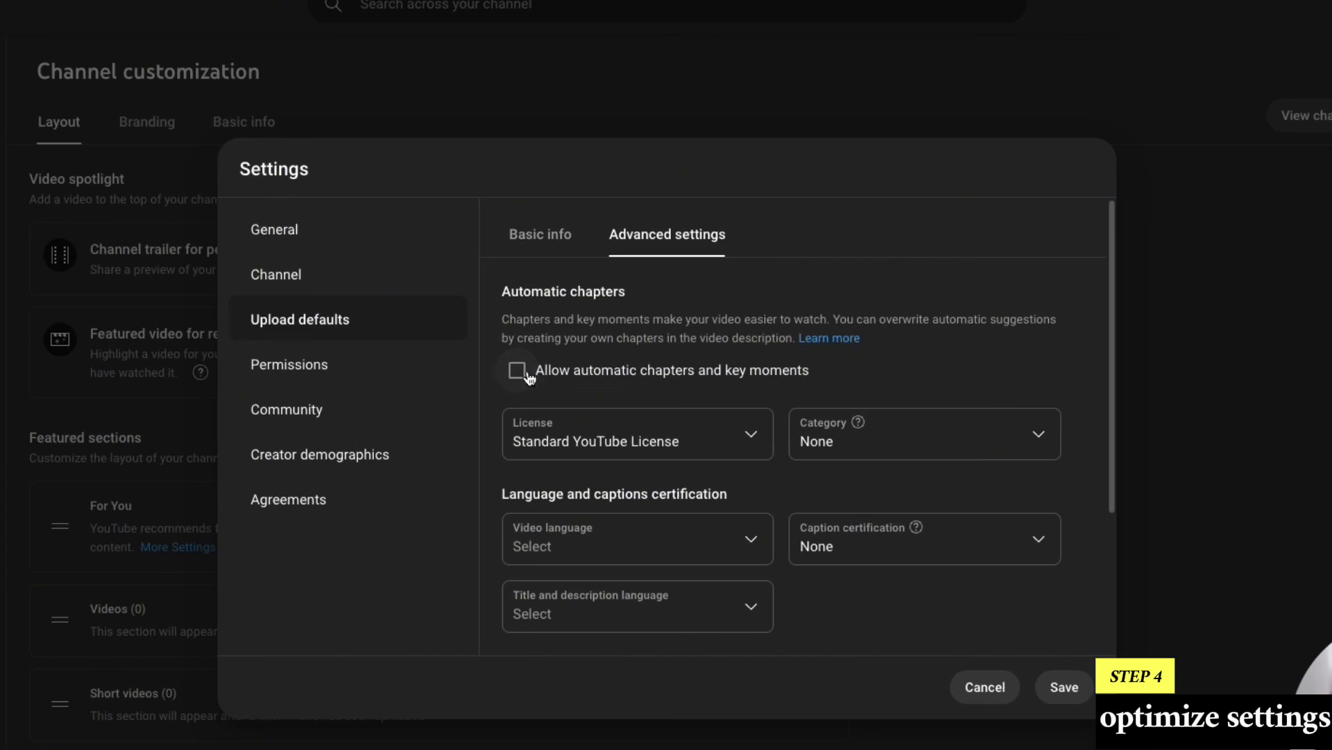